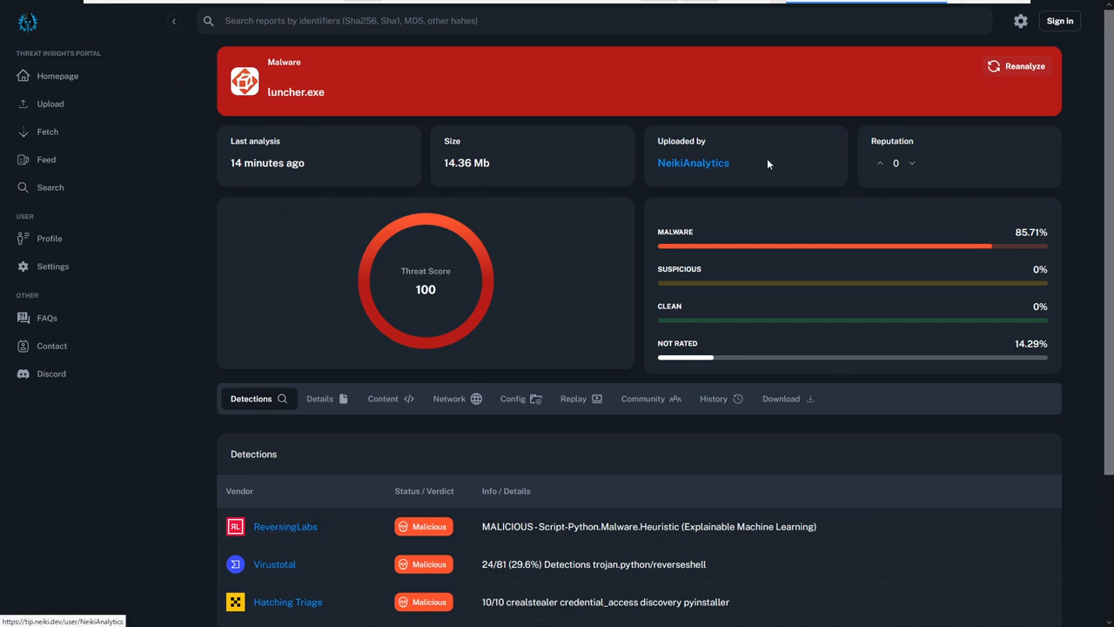
Review the luncher.exe report summary: file name, last analysis, size, uploader and reputation.
{"action": "left_click_drag", "start_coordinate": [767, 160], "coordinate": [652, 141]}
{"action": "left_click", "coordinate": [765, 181]}
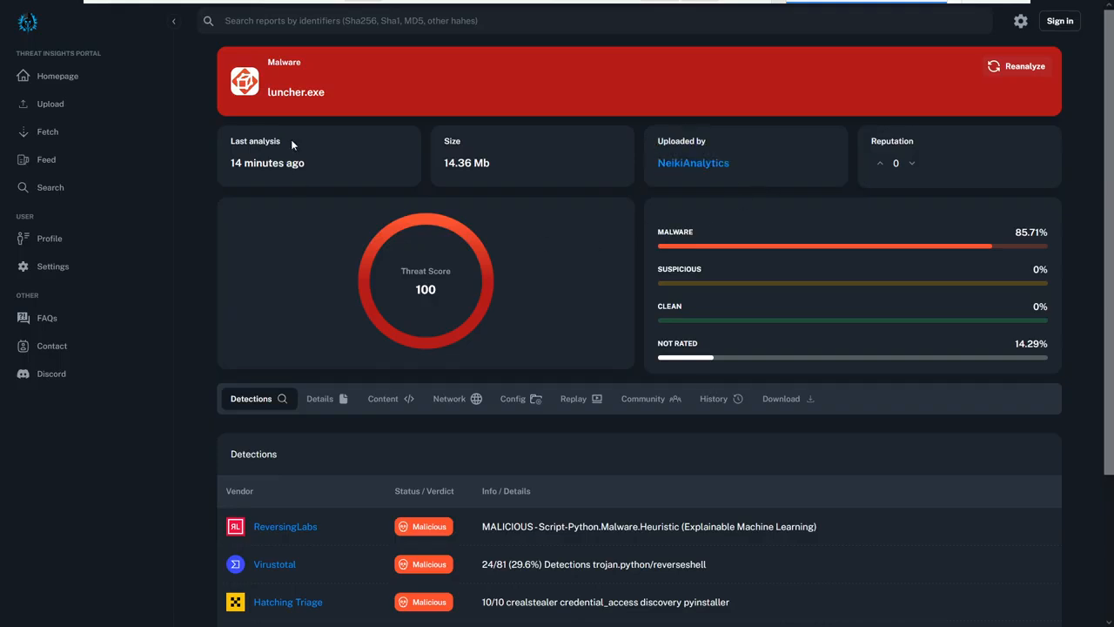
{"action": "left_click_drag", "start_coordinate": [328, 98], "coordinate": [286, 97]}
{"action": "left_click", "coordinate": [394, 91]}
{"action": "left_click_drag", "start_coordinate": [294, 183], "coordinate": [228, 138]}
{"action": "left_click_drag", "start_coordinate": [528, 181], "coordinate": [432, 145]}
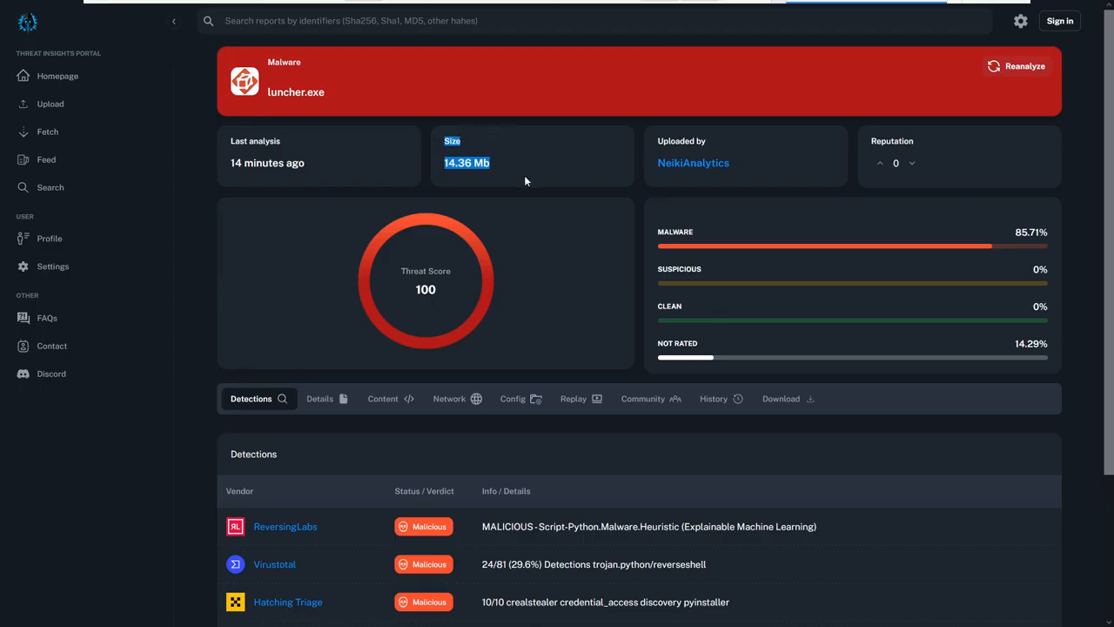
{"action": "left_click_drag", "start_coordinate": [731, 185], "coordinate": [767, 139]}
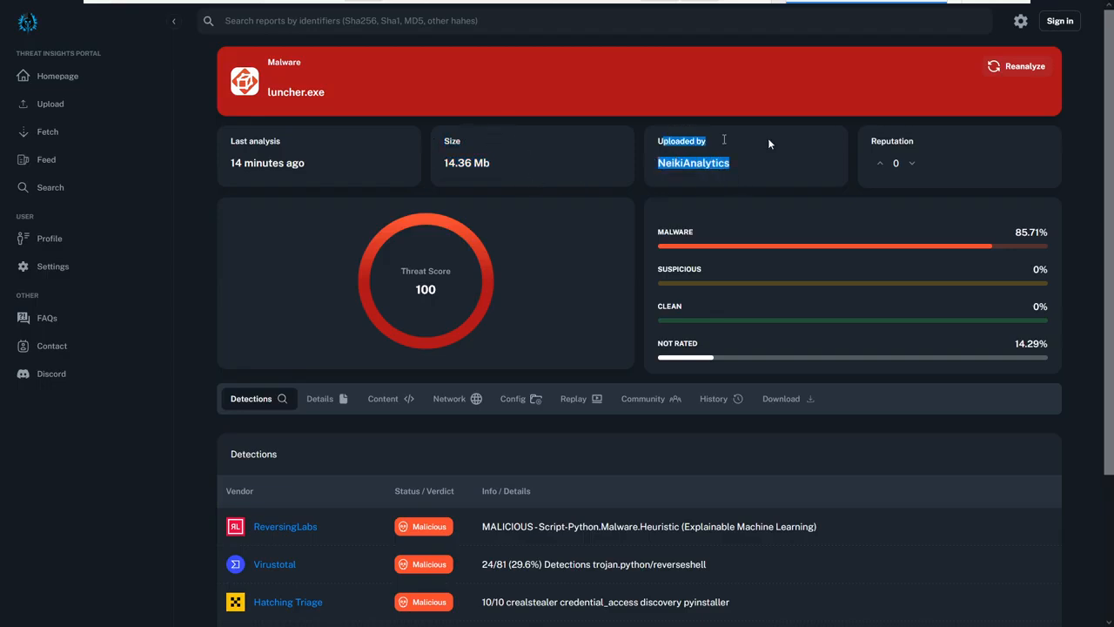
{"action": "left_click_drag", "start_coordinate": [915, 163], "coordinate": [834, 142]}
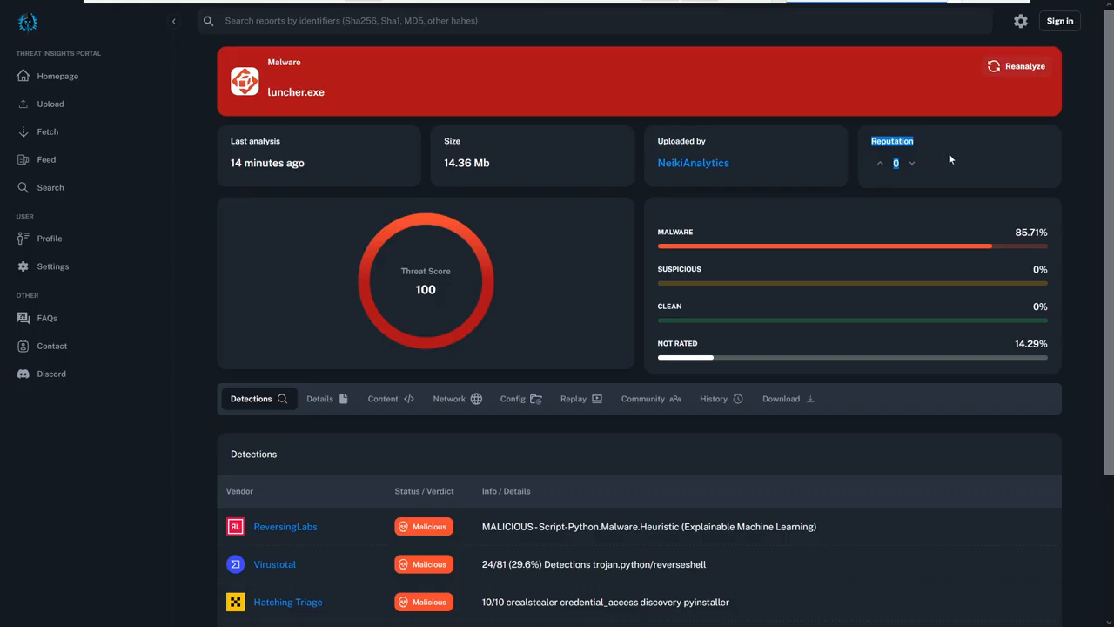
{"action": "left_click", "coordinate": [927, 164]}
Examine the vendor verdicts in the report's detections list, focusing on the Virustotal and Hatching Triage details.
{"action": "scroll", "coordinate": [466, 288], "scroll_direction": "down", "scroll_amount": 3}
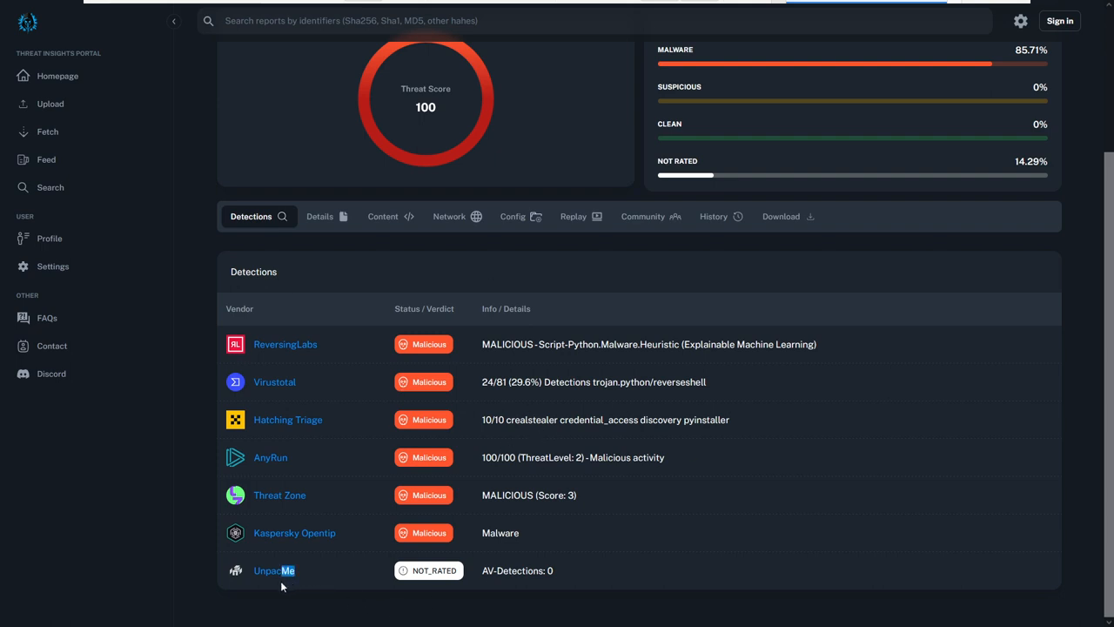
{"action": "left_click", "coordinate": [351, 361]}
{"action": "left_click", "coordinate": [592, 381]}
{"action": "double_click", "coordinate": [512, 422]}
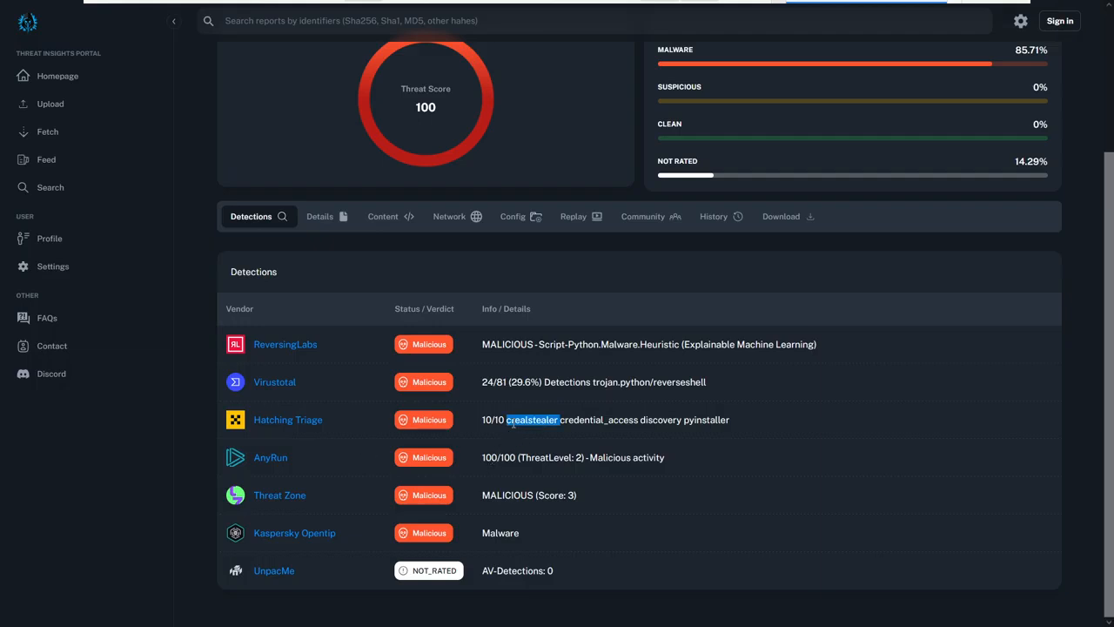
{"action": "left_click", "coordinate": [581, 421]}
{"action": "triple_click", "coordinate": [584, 421]}
{"action": "left_click", "coordinate": [596, 421]}
{"action": "double_click", "coordinate": [662, 421]}
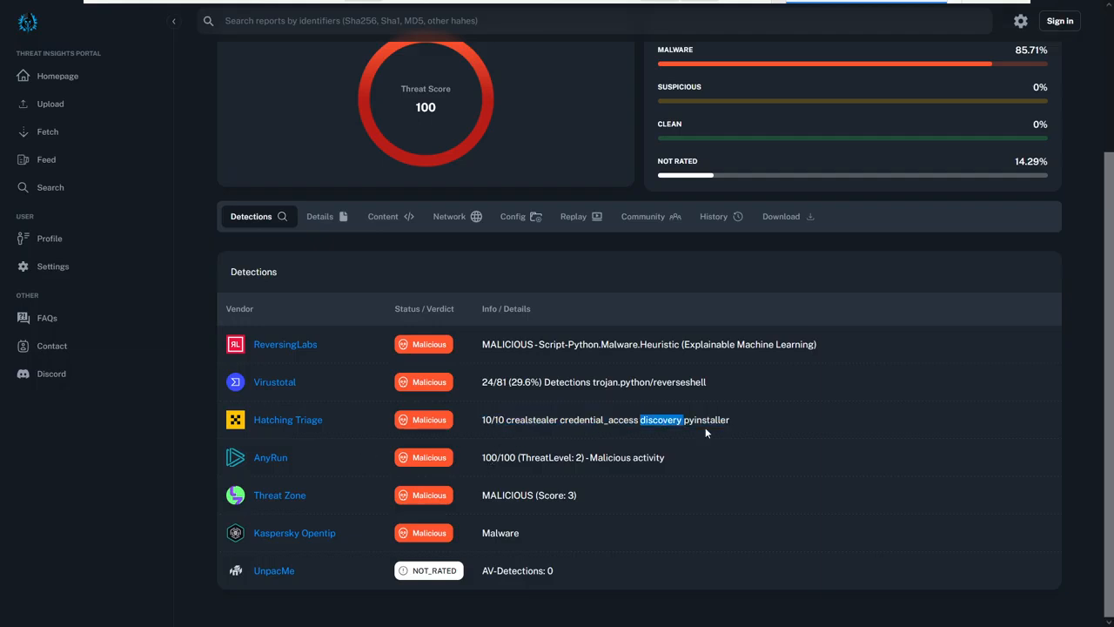
{"action": "double_click", "coordinate": [706, 421]}
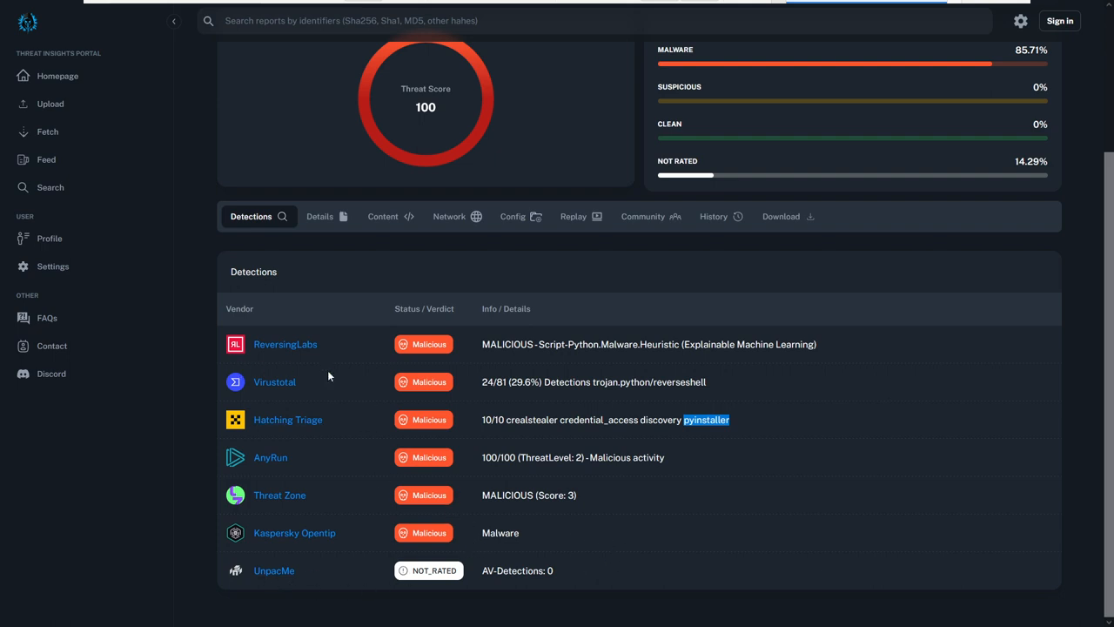
Expand the file identifiers in the report's details and examine the MD5, SHA1 and SHA256 hashes.
{"action": "scroll", "coordinate": [348, 374], "scroll_direction": "up", "scroll_amount": 3}
{"action": "left_click", "coordinate": [323, 400]}
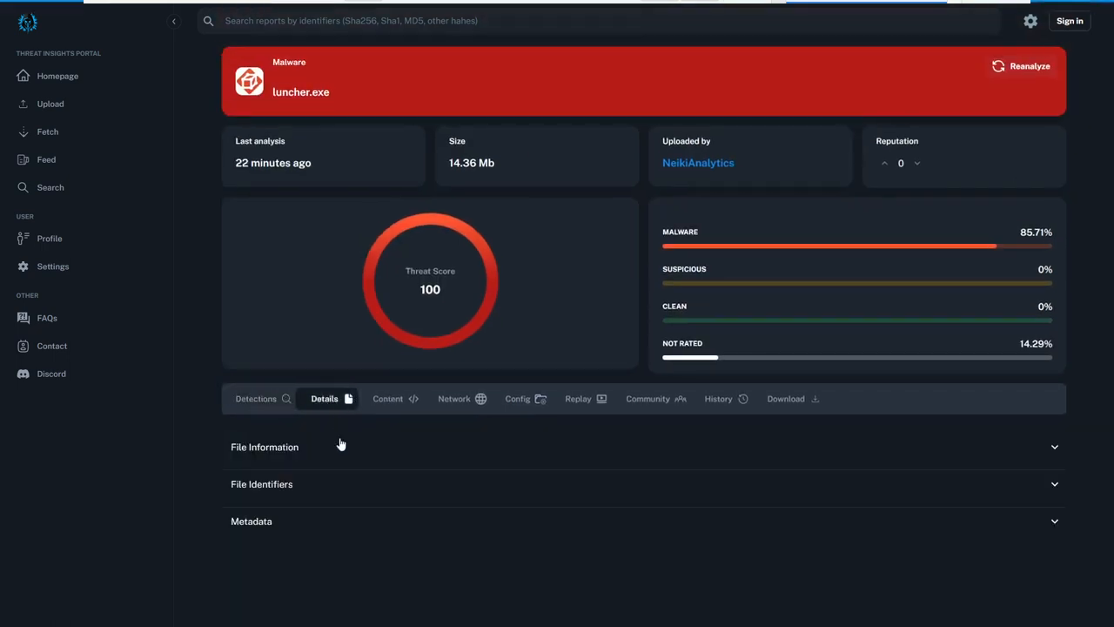
{"action": "left_click", "coordinate": [307, 488]}
{"action": "scroll", "coordinate": [322, 502], "scroll_direction": "down", "scroll_amount": 1}
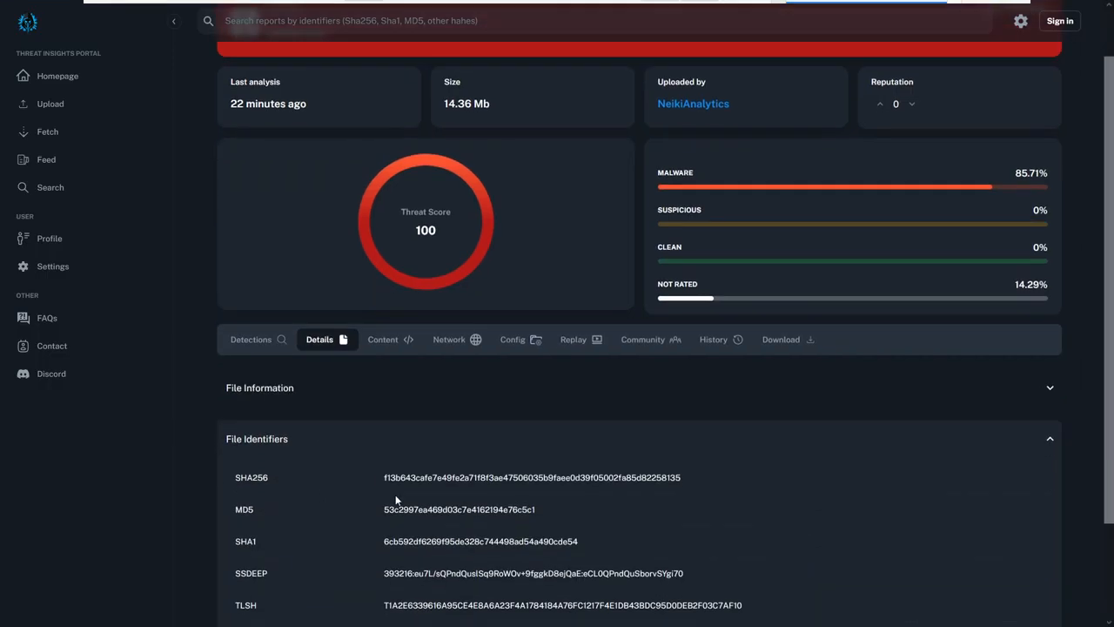
{"action": "double_click", "coordinate": [455, 510]}
{"action": "double_click", "coordinate": [456, 542]}
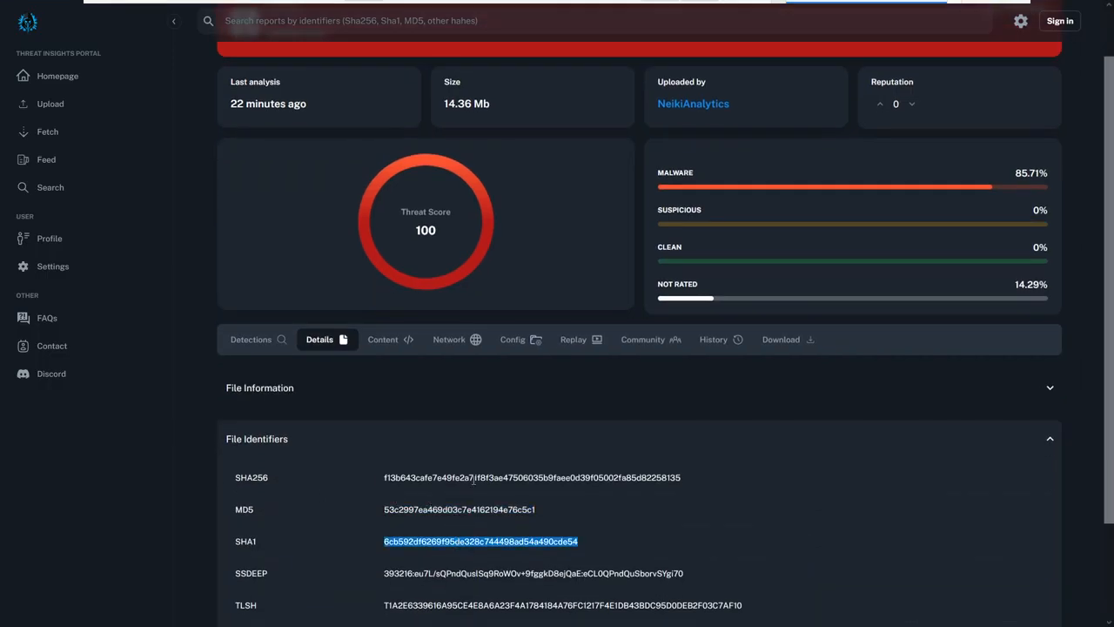
{"action": "double_click", "coordinate": [472, 478]}
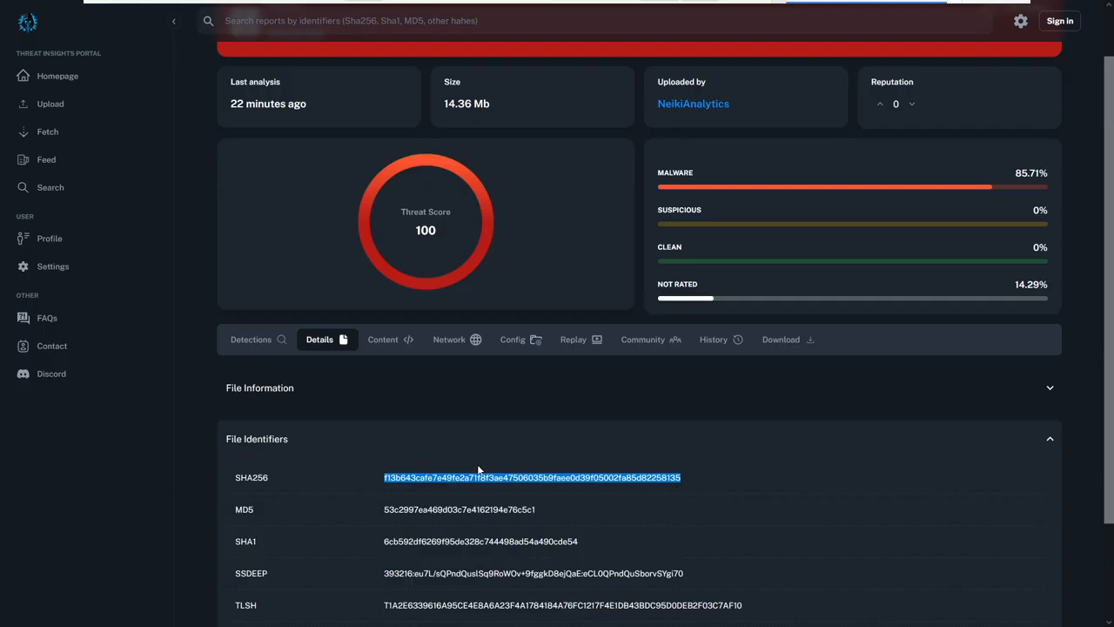
{"action": "scroll", "coordinate": [559, 470], "scroll_direction": "up", "scroll_amount": 2}
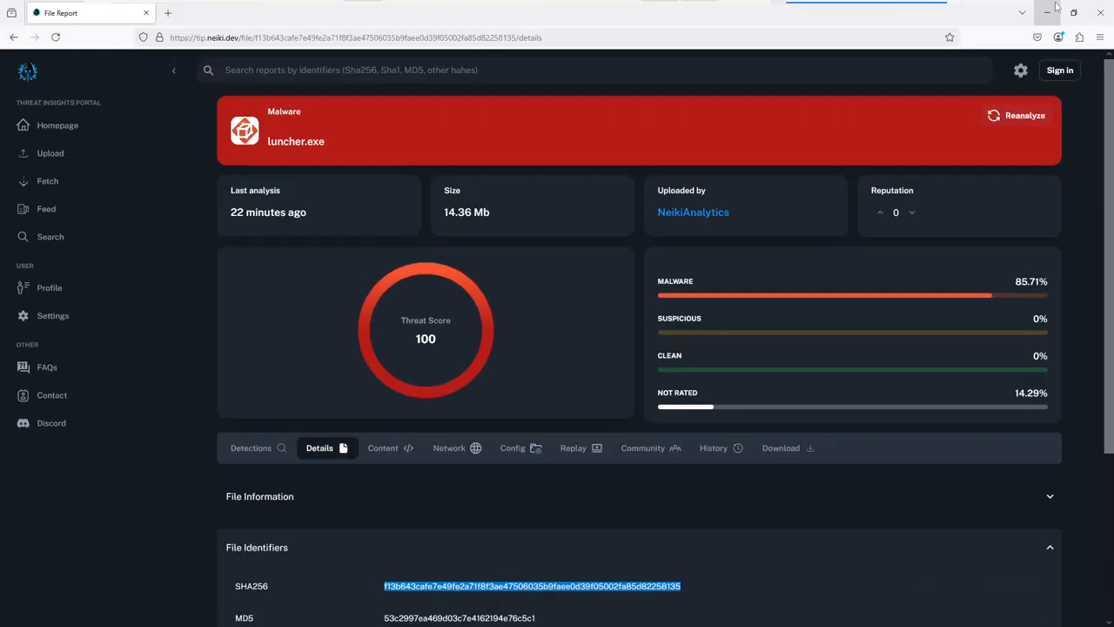
Minimize the browser, switch to System Informer, dock it narrowly along the desktop's right edge and minimize it.
{"action": "left_click", "coordinate": [1048, 11]}
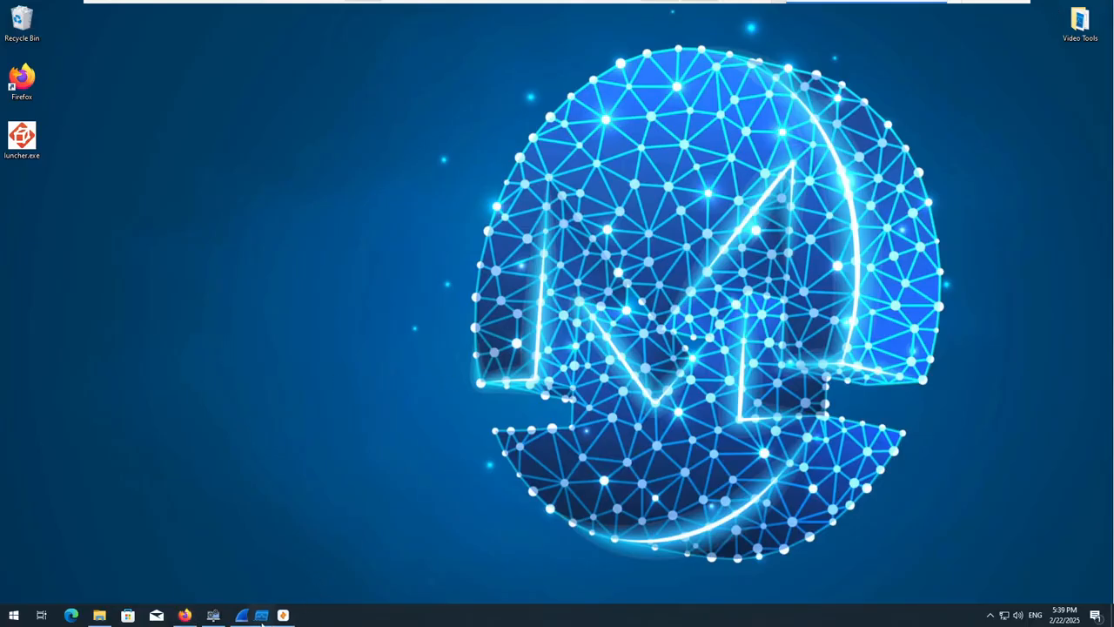
{"action": "left_click", "coordinate": [213, 616]}
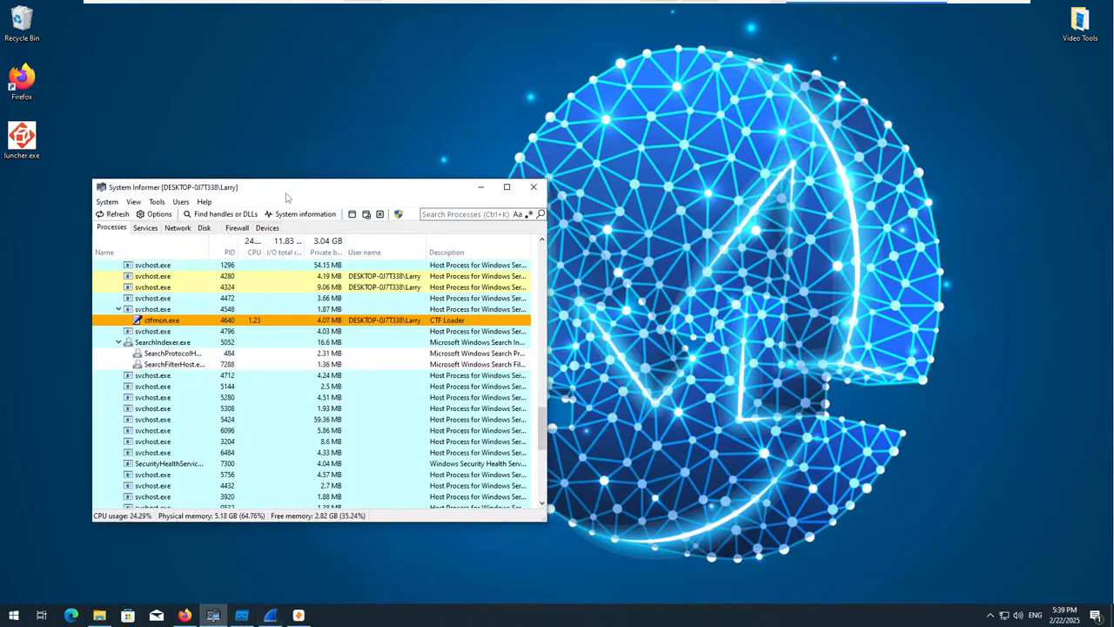
{"action": "left_click_drag", "start_coordinate": [287, 197], "coordinate": [1113, 240]}
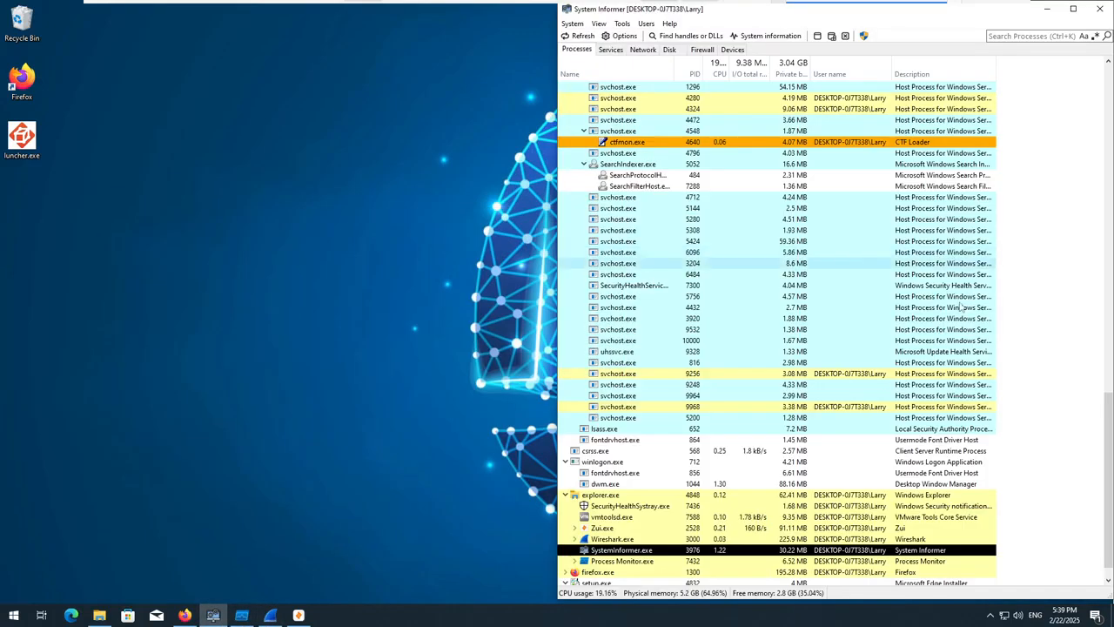
{"action": "scroll", "coordinate": [961, 308], "scroll_direction": "down", "scroll_amount": 1}
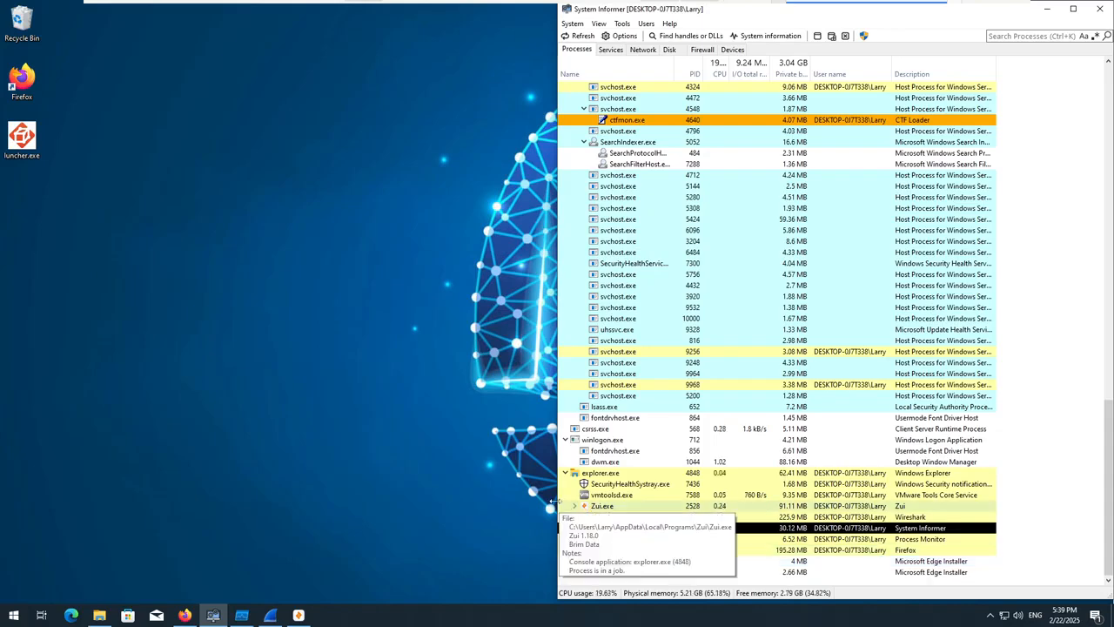
{"action": "left_click_drag", "start_coordinate": [554, 503], "coordinate": [849, 496]}
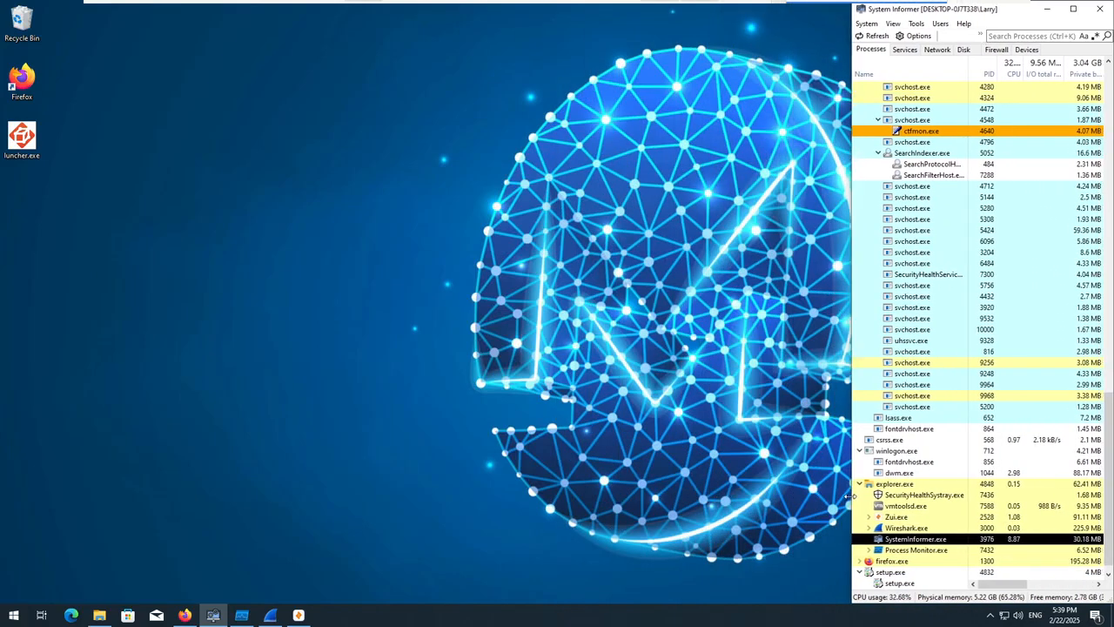
{"action": "left_click", "coordinate": [1047, 8]}
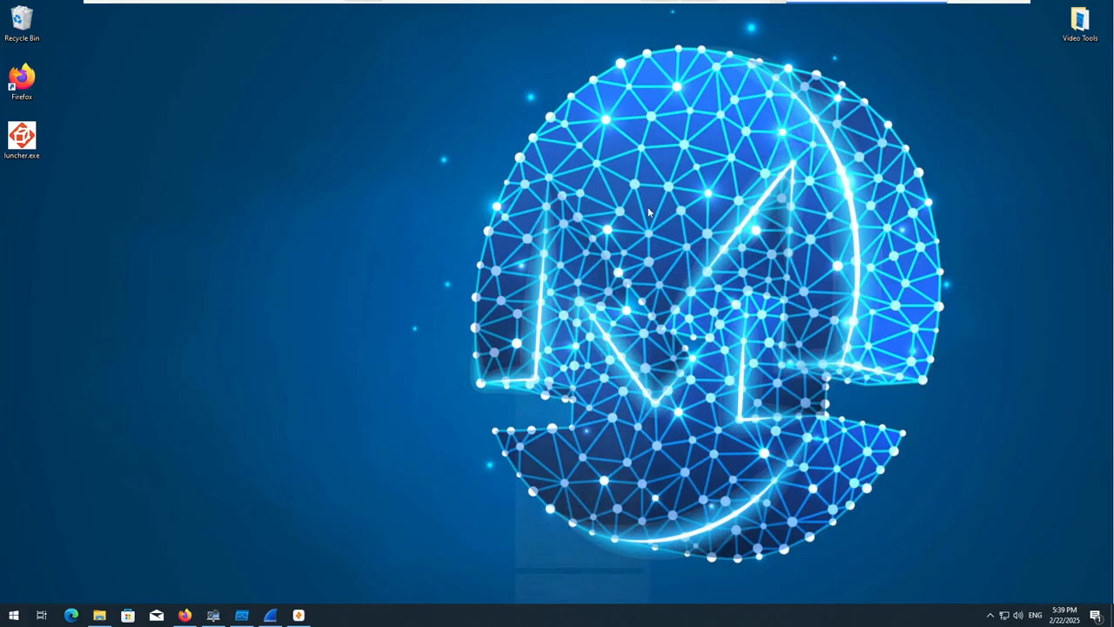
Switch to Process Monitor and dock it on the desktop's left side, with System Informer restored beside it.
{"action": "left_click", "coordinate": [241, 615]}
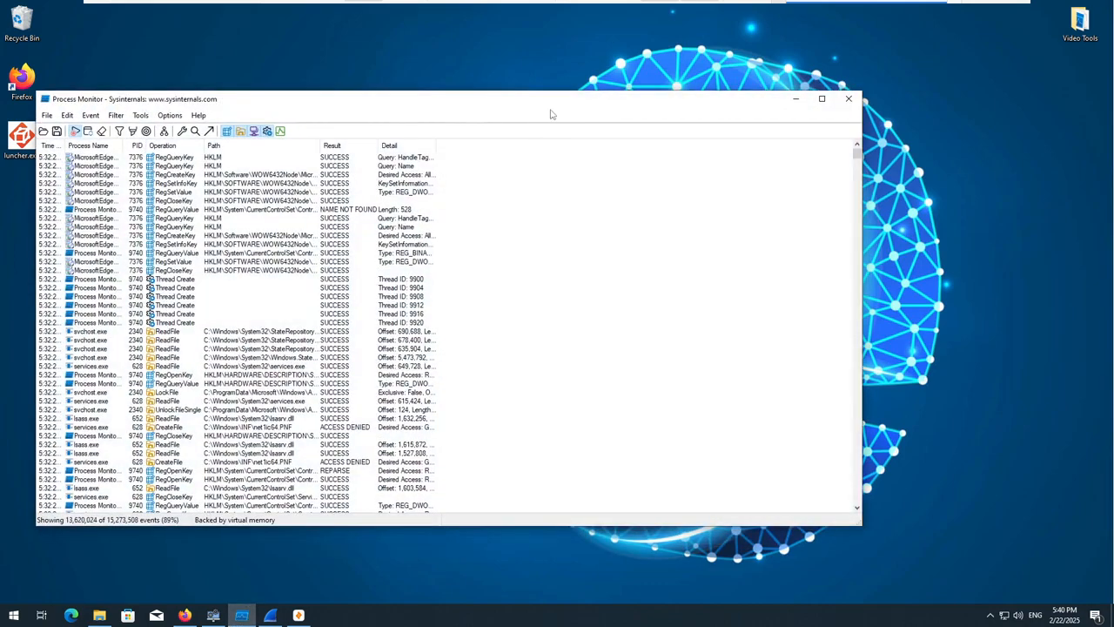
{"action": "left_click_drag", "start_coordinate": [550, 114], "coordinate": [1, 218]}
{"action": "left_click", "coordinate": [213, 615]}
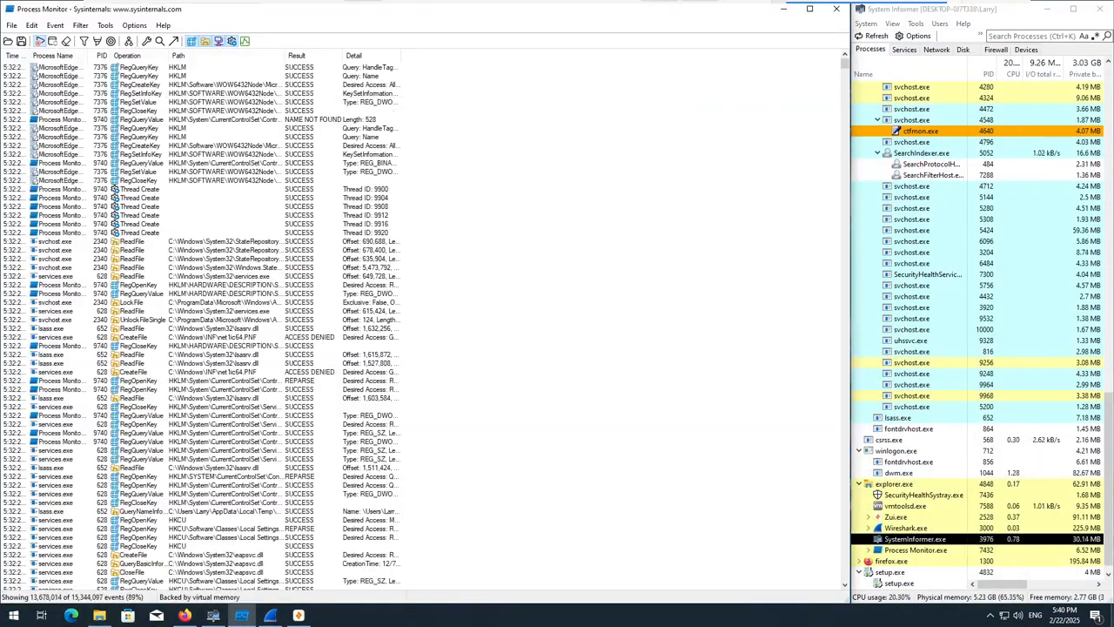
Switch to Wireshark, dock it against the desktop's right edge, and clear all windows from the desktop.
{"action": "left_click", "coordinate": [270, 616]}
{"action": "left_click_drag", "start_coordinate": [490, 24], "coordinate": [1113, 221]}
{"action": "left_click", "coordinate": [1112, 617]}
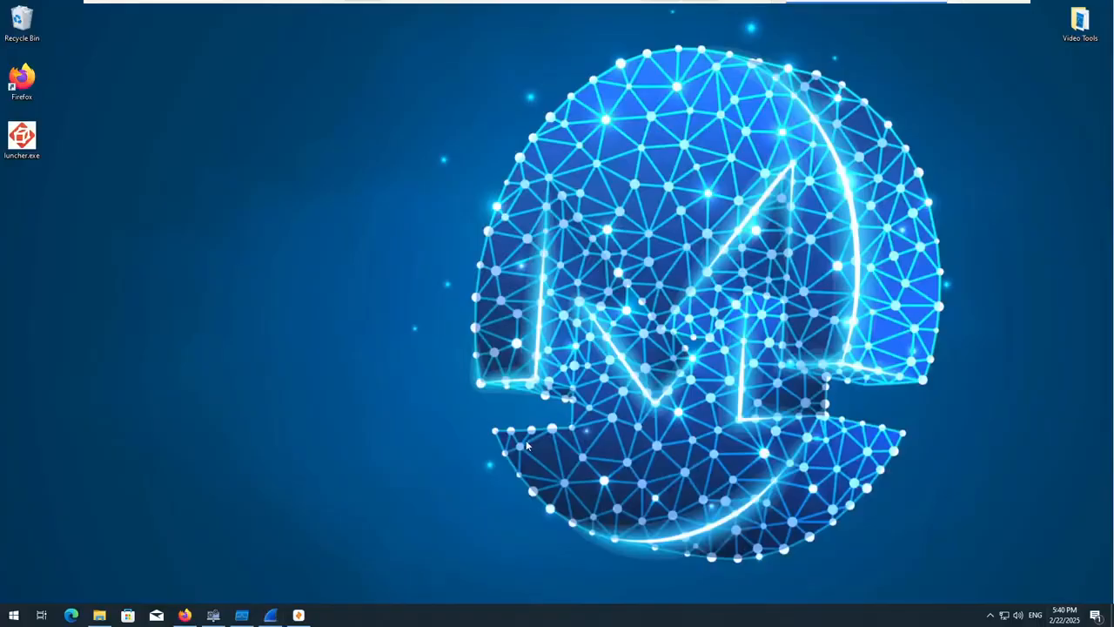
Switch to Zui, look at its welcome window and minimize it.
{"action": "left_click", "coordinate": [298, 615]}
{"action": "left_click_drag", "start_coordinate": [449, 19], "coordinate": [454, 69]}
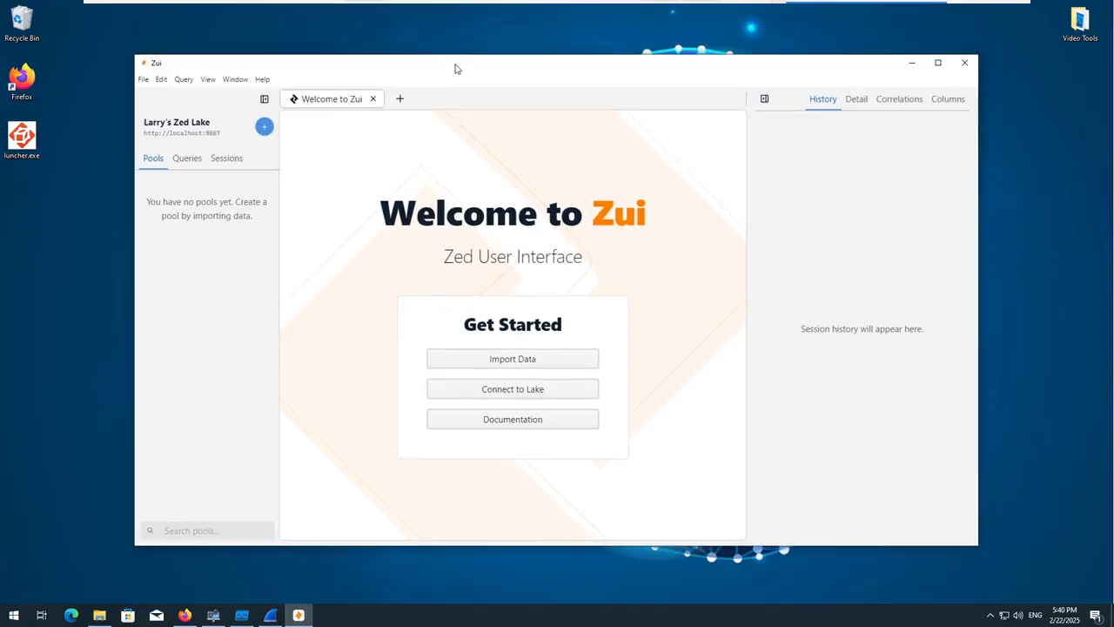
{"action": "left_click", "coordinate": [911, 62]}
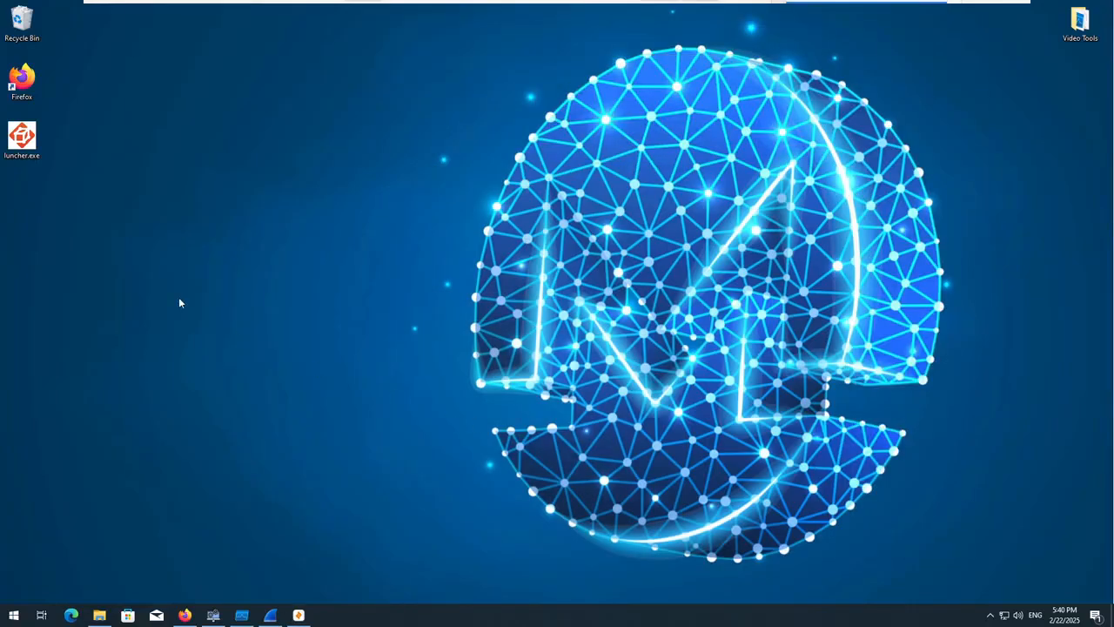
Inspect the general and detailed file properties of luncher.exe on the desktop, then close them.
{"action": "right_click", "coordinate": [30, 145]}
{"action": "left_click", "coordinate": [80, 366]}
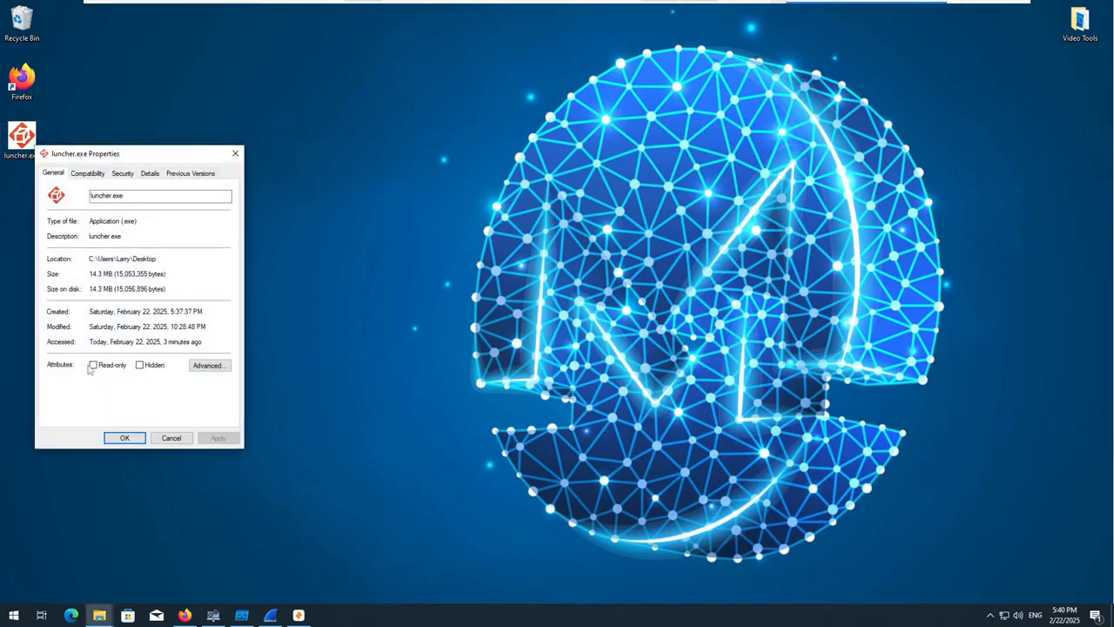
{"action": "left_click", "coordinate": [151, 173]}
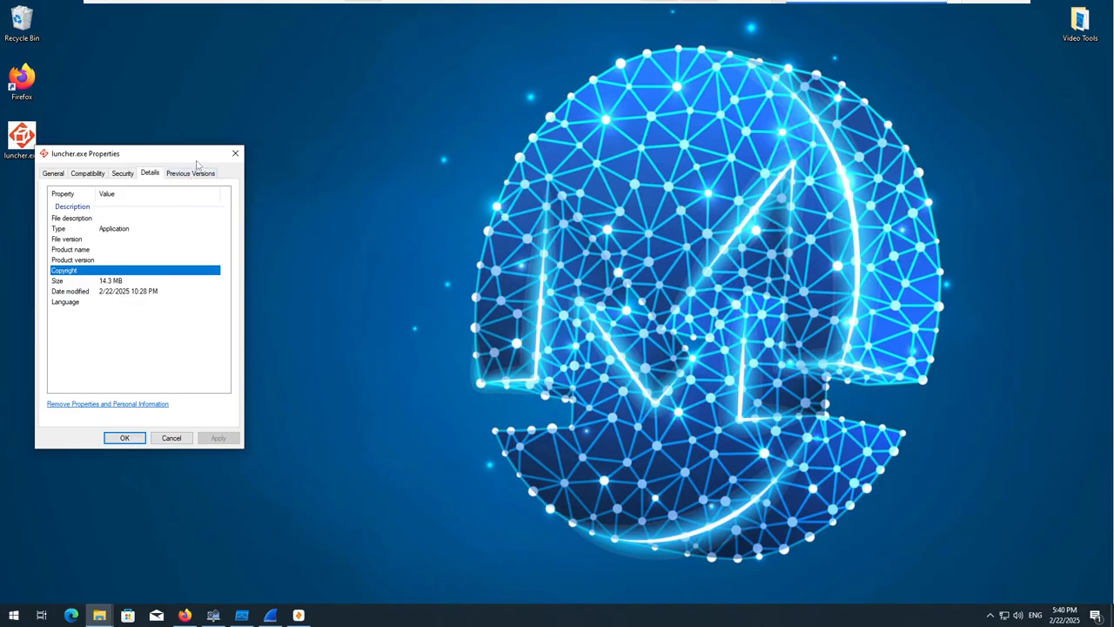
{"action": "left_click_drag", "start_coordinate": [200, 162], "coordinate": [254, 161]}
{"action": "left_click", "coordinate": [290, 153]}
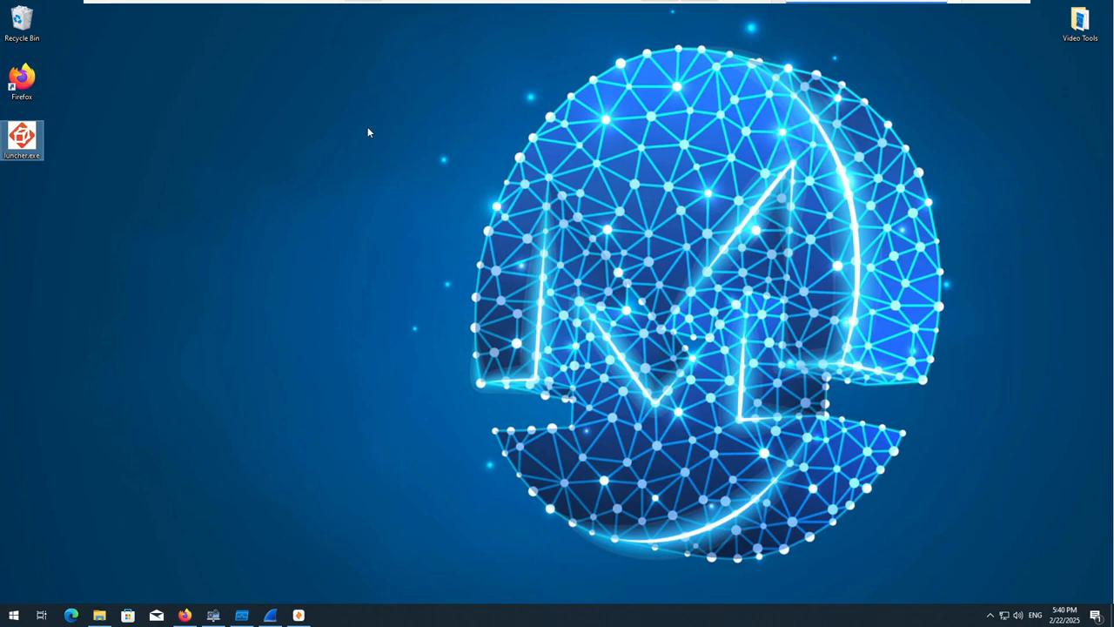
Restore System Informer and Process Monitor, turn on autoscroll for the captured events, and show the desktop.
{"action": "left_click", "coordinate": [214, 614]}
{"action": "left_click", "coordinate": [252, 617]}
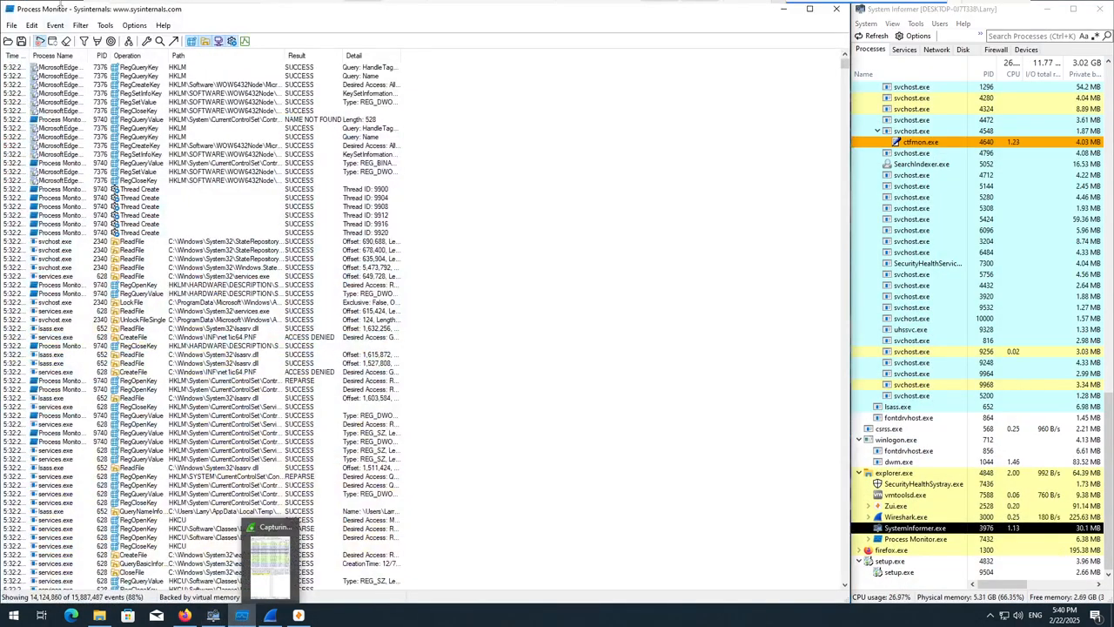
{"action": "left_click", "coordinate": [54, 41]}
{"action": "left_click", "coordinate": [1112, 616]}
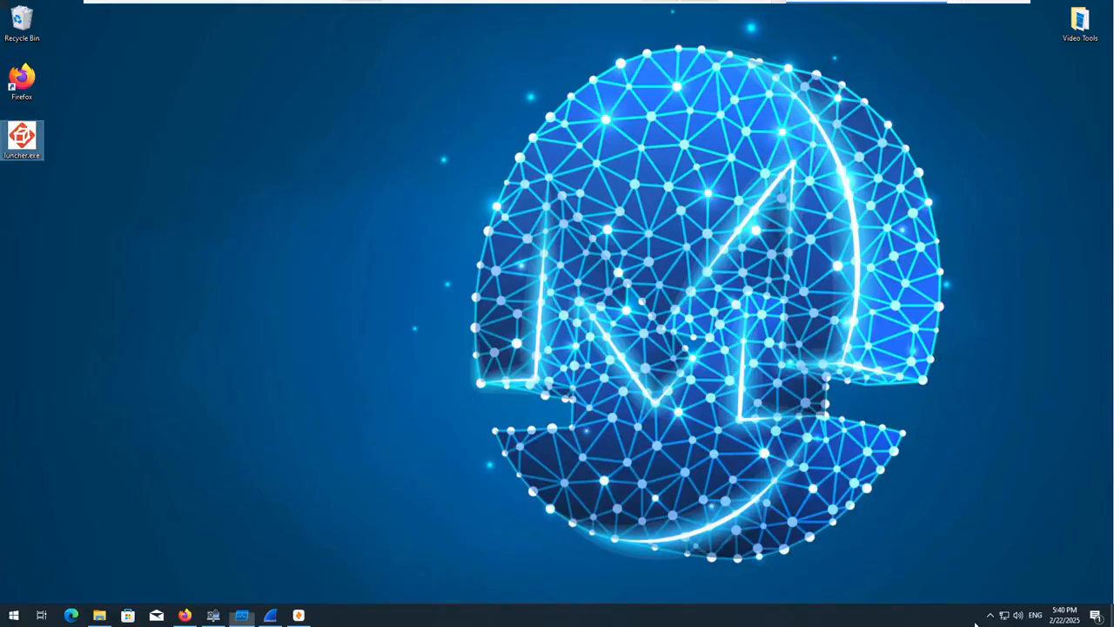
Restart the Wireshark capture on Ethernet0 without saving the captured packets, and return to the desktop.
{"action": "left_click", "coordinate": [278, 615]}
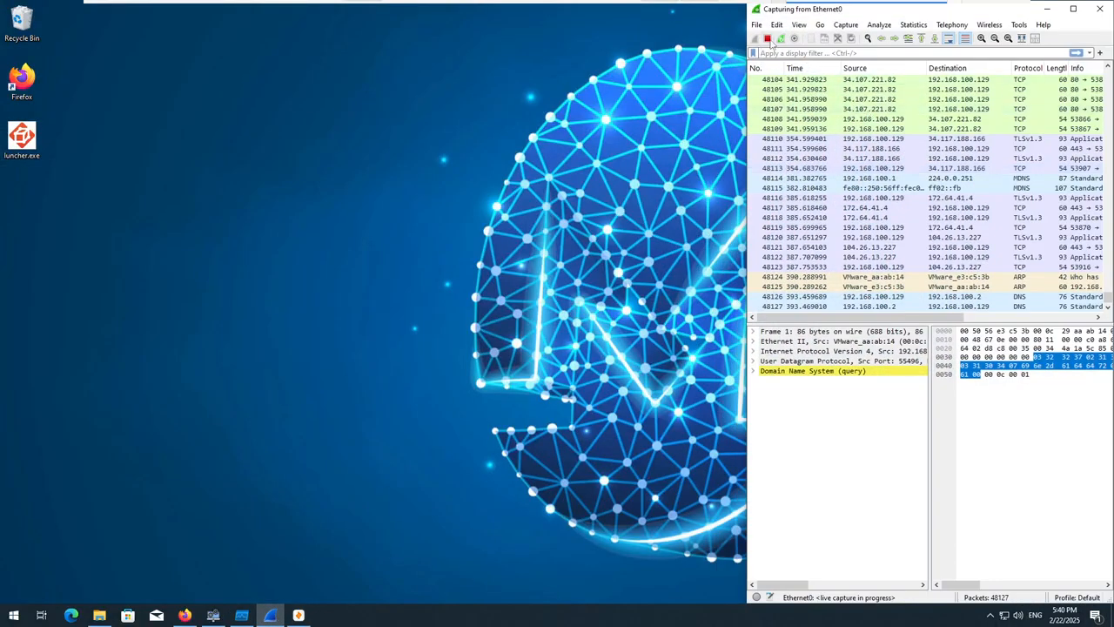
{"action": "left_click", "coordinate": [781, 38]}
{"action": "left_click", "coordinate": [961, 326]}
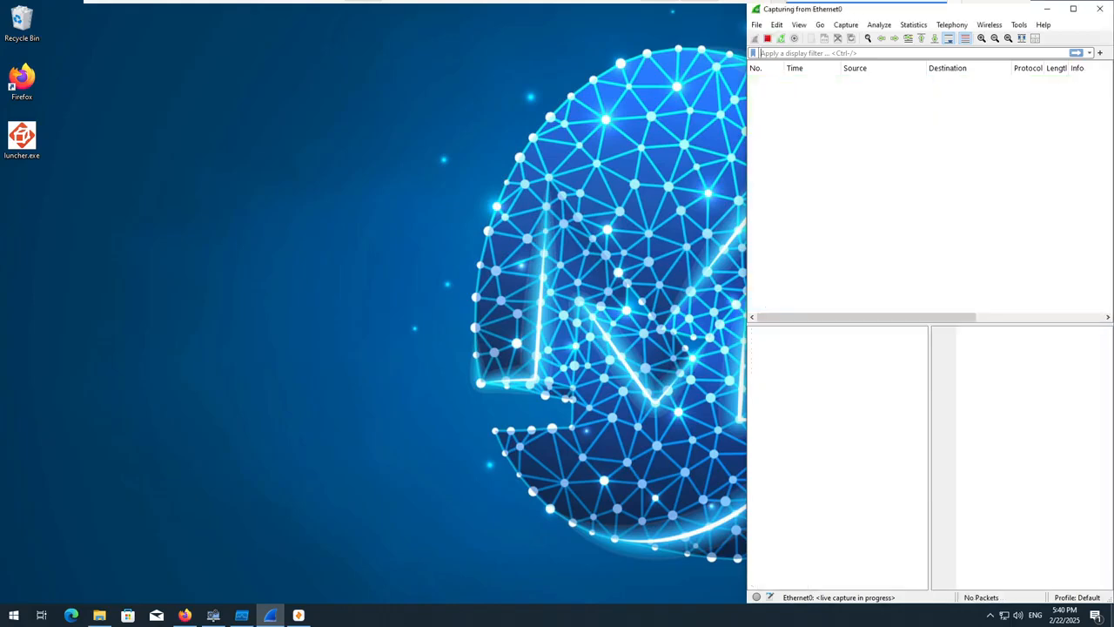
{"action": "left_click", "coordinate": [1113, 616]}
With System Informer open, run luncher.exe as administrator, allow it to make changes, and watch its processes.
{"action": "left_click", "coordinate": [213, 616]}
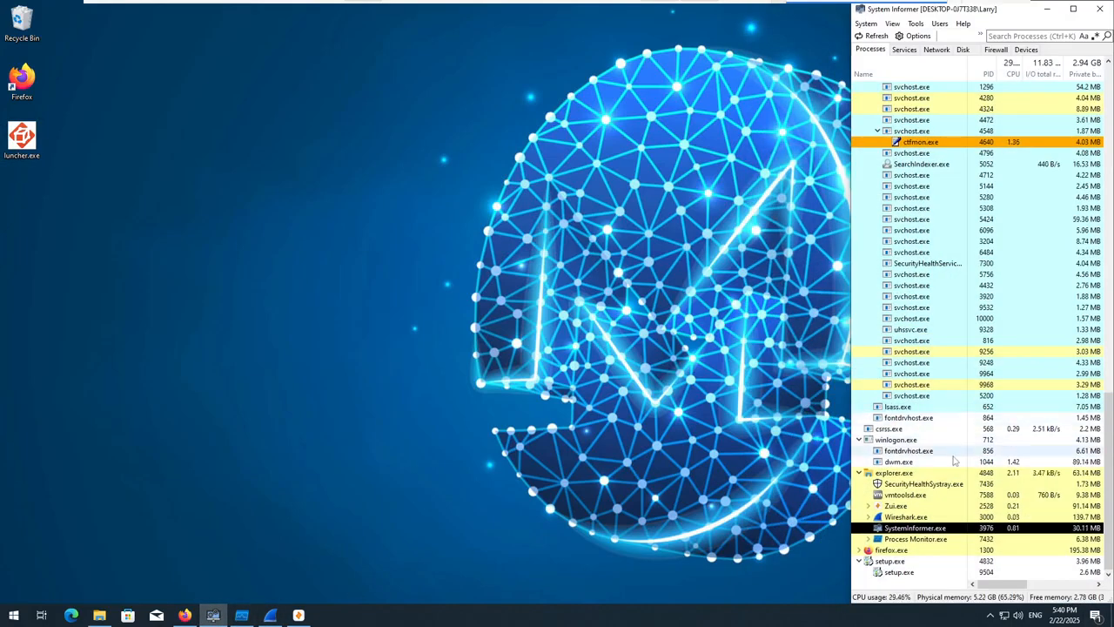
{"action": "right_click", "coordinate": [22, 139]}
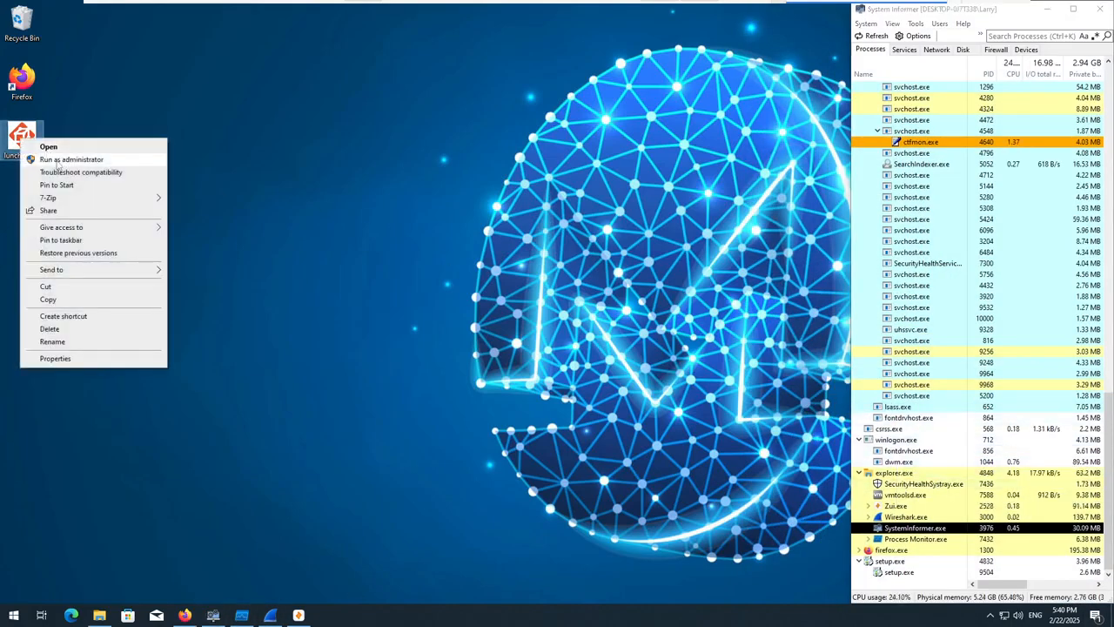
{"action": "left_click", "coordinate": [61, 157]}
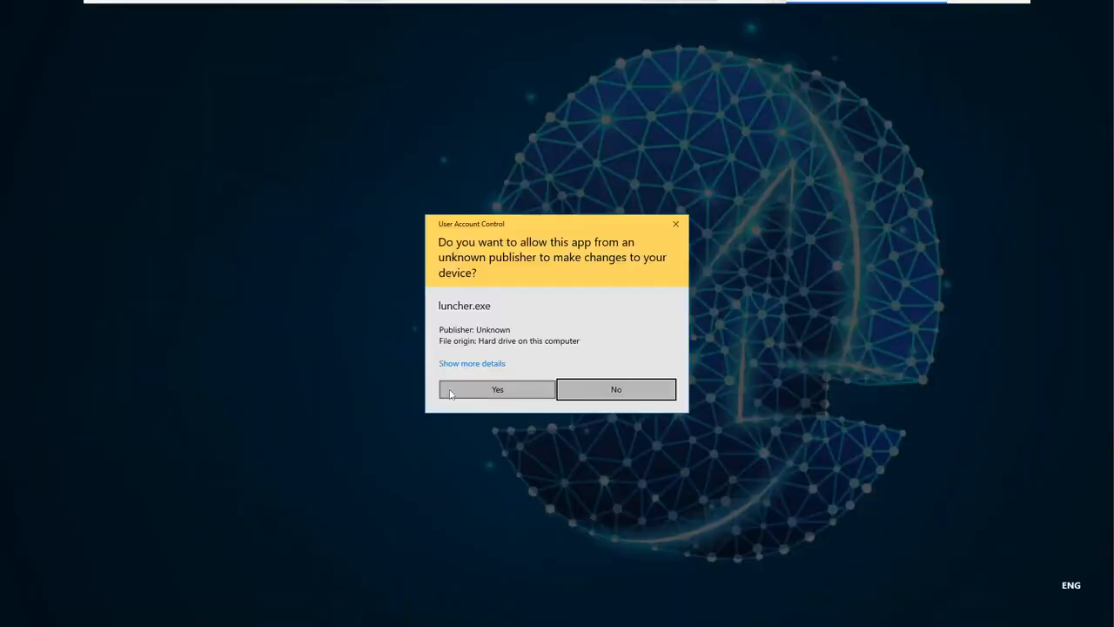
{"action": "left_click", "coordinate": [529, 388]}
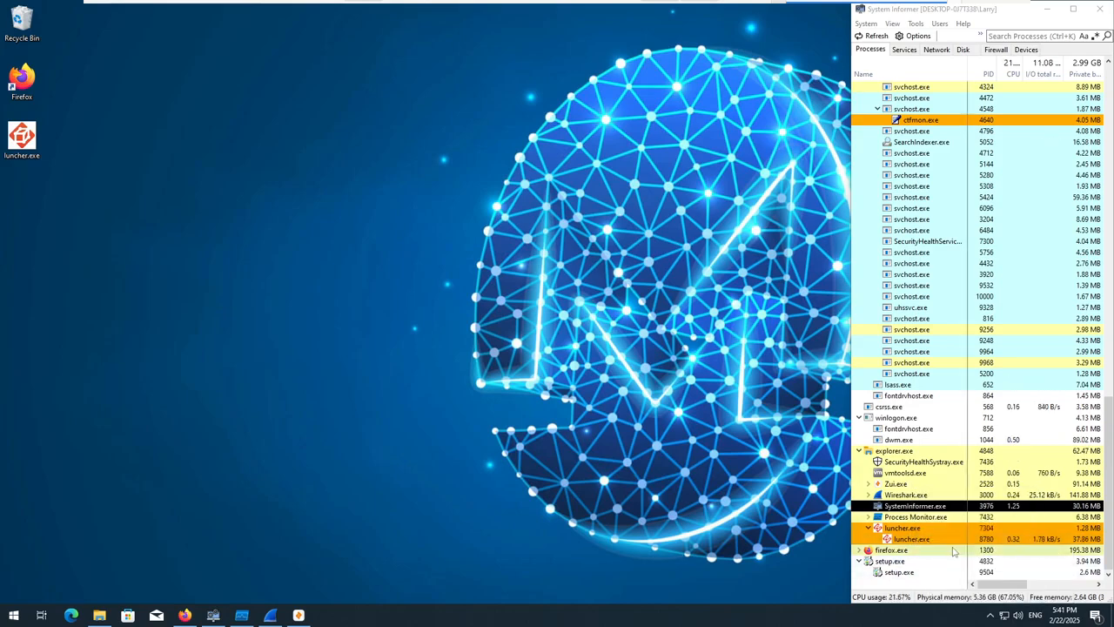
{"action": "left_click_drag", "start_coordinate": [1004, 585], "coordinate": [563, 575]}
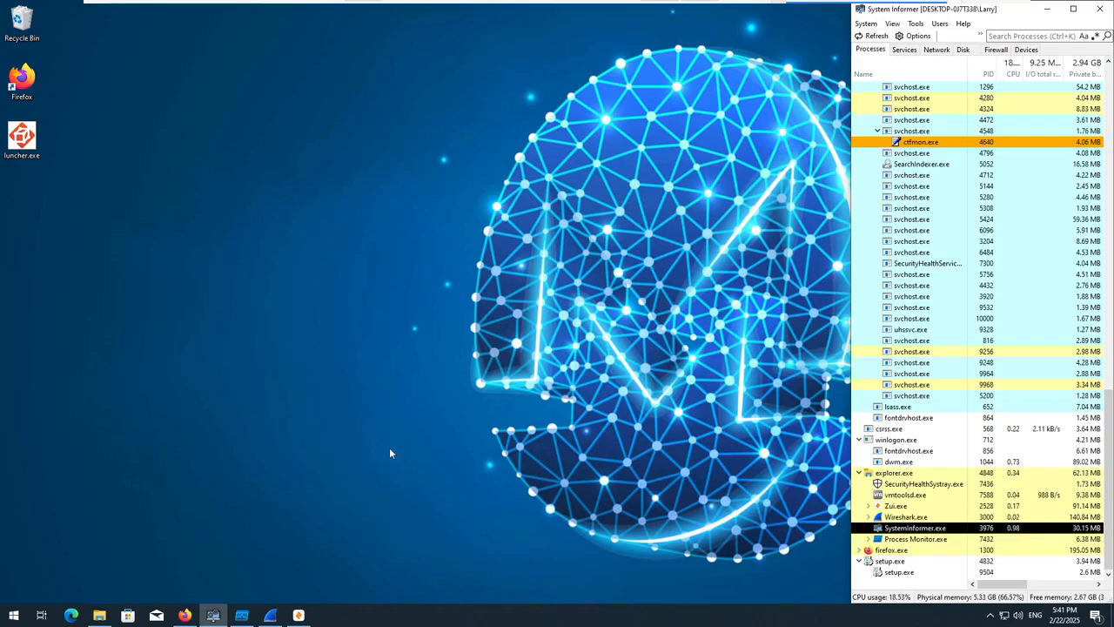
Switch to Process Monitor and add an event filter including entries where Operation is CreateFile.
{"action": "left_click", "coordinate": [270, 619]}
{"action": "left_click", "coordinate": [271, 618]}
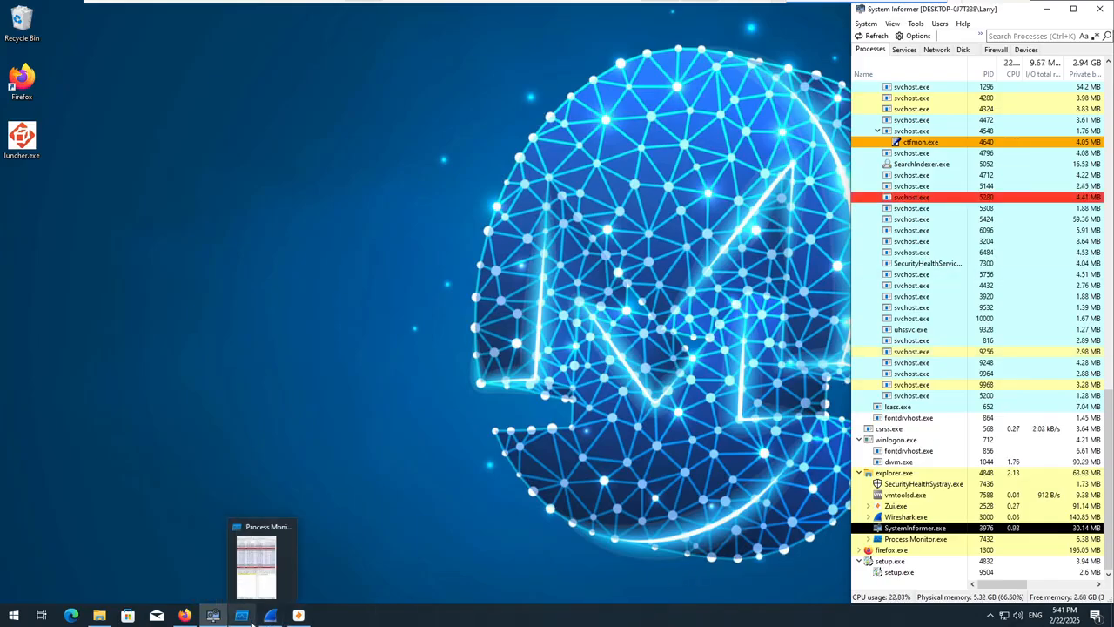
{"action": "left_click", "coordinate": [240, 565]}
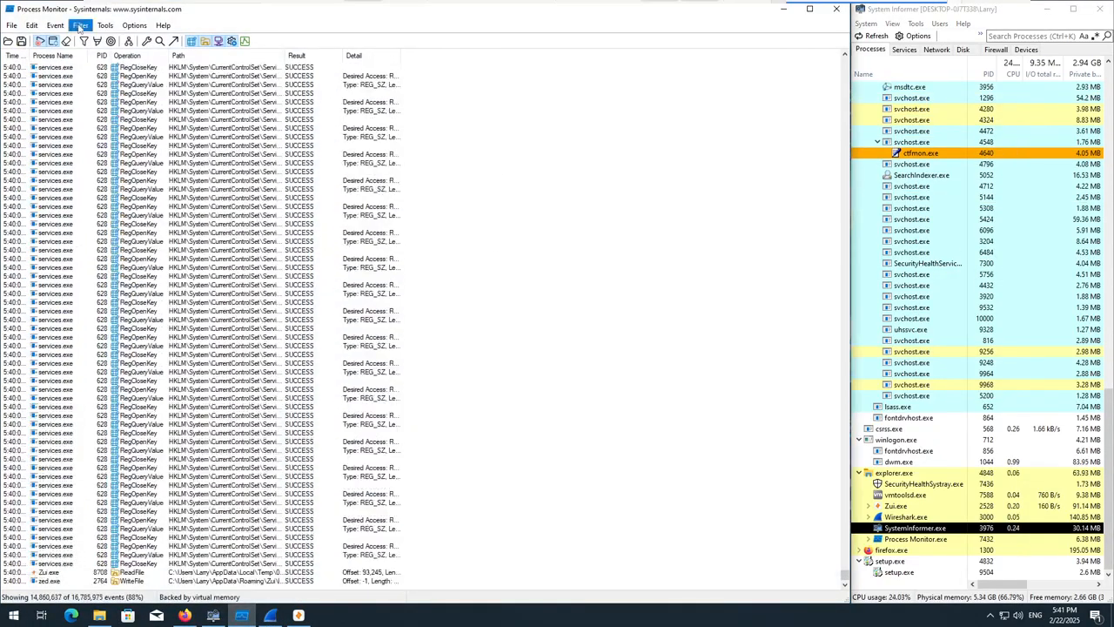
{"action": "left_click", "coordinate": [79, 25]}
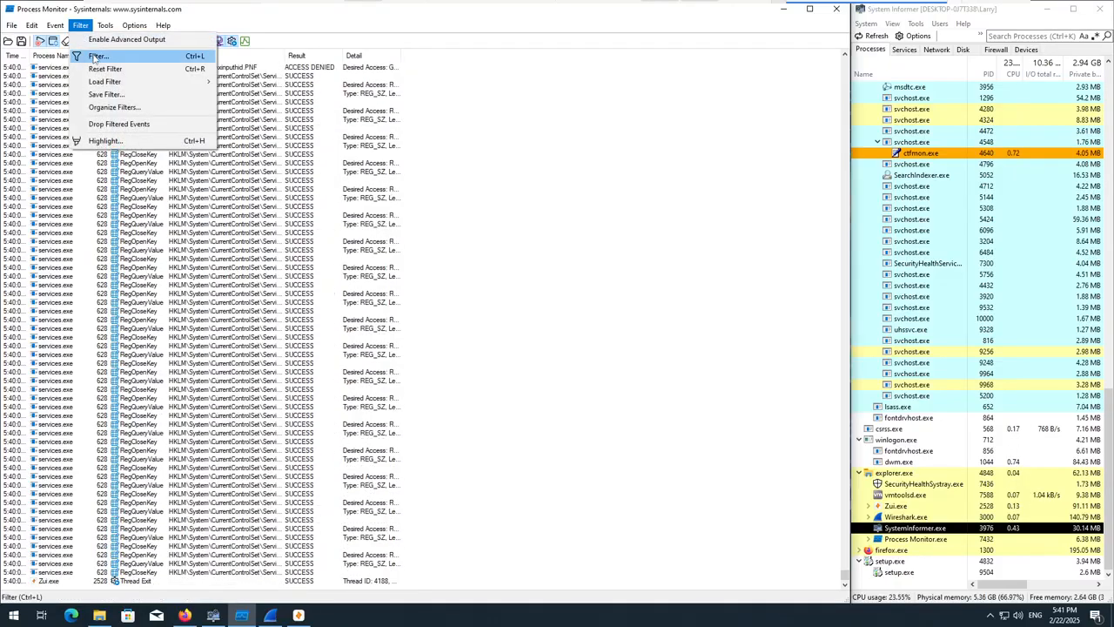
{"action": "left_click", "coordinate": [94, 56]}
{"action": "left_click", "coordinate": [98, 116]}
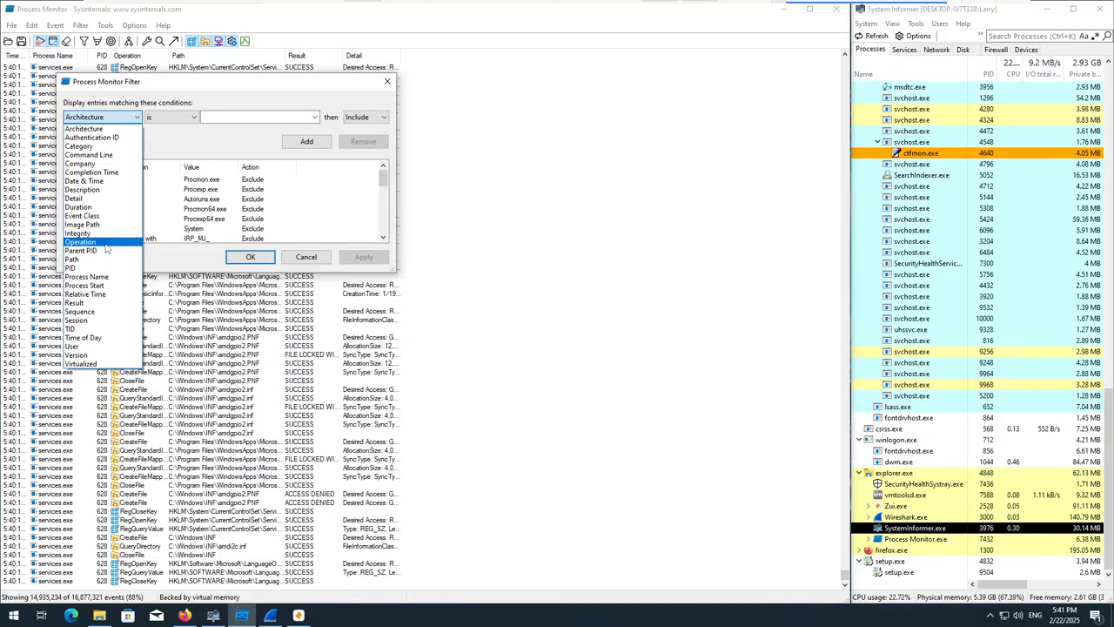
{"action": "left_click", "coordinate": [87, 241]}
{"action": "left_click", "coordinate": [312, 117]}
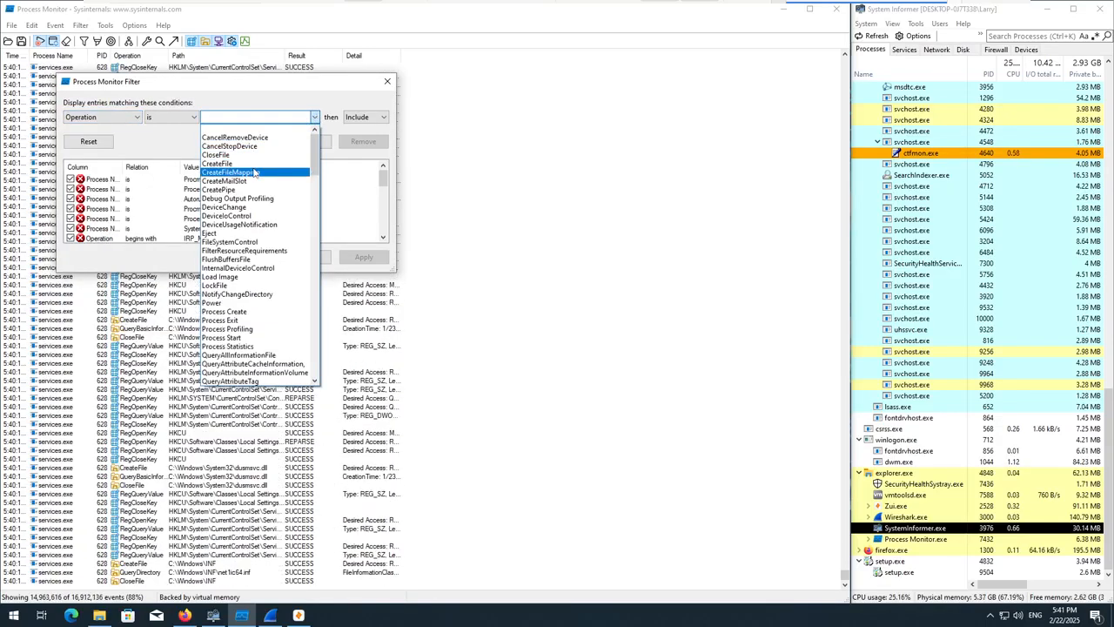
{"action": "left_click", "coordinate": [217, 162]}
{"action": "left_click", "coordinate": [307, 141]}
Add a second filter rule including entries where Process Name is luncher.exe, and apply the filters.
{"action": "left_click", "coordinate": [106, 121]}
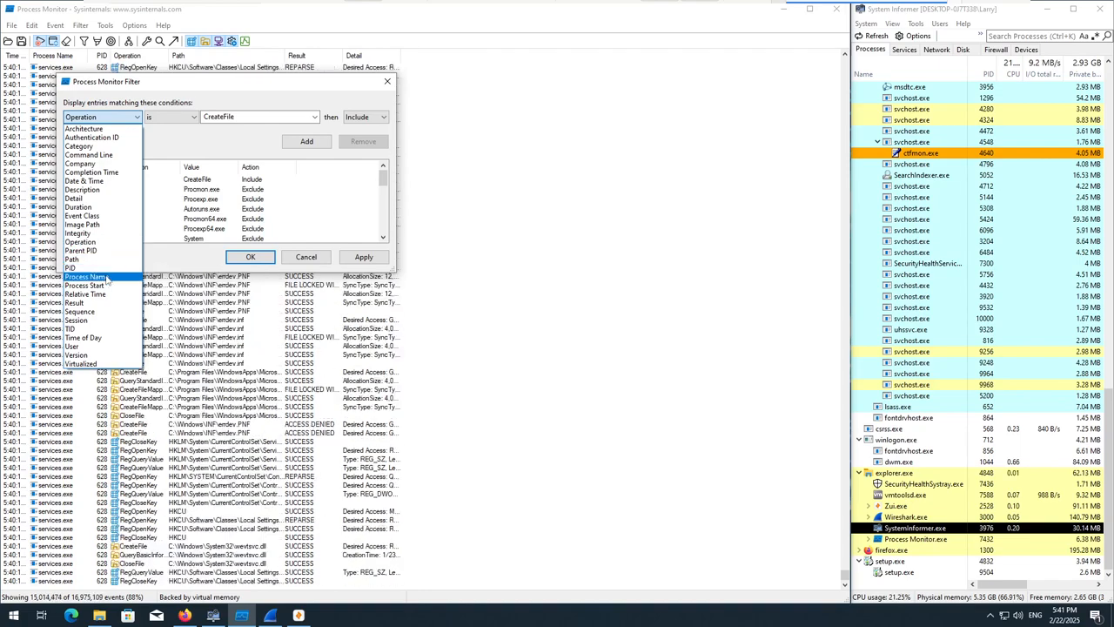
{"action": "left_click", "coordinate": [87, 276]}
{"action": "left_click", "coordinate": [312, 117]}
{"action": "type", "text": "laun"}
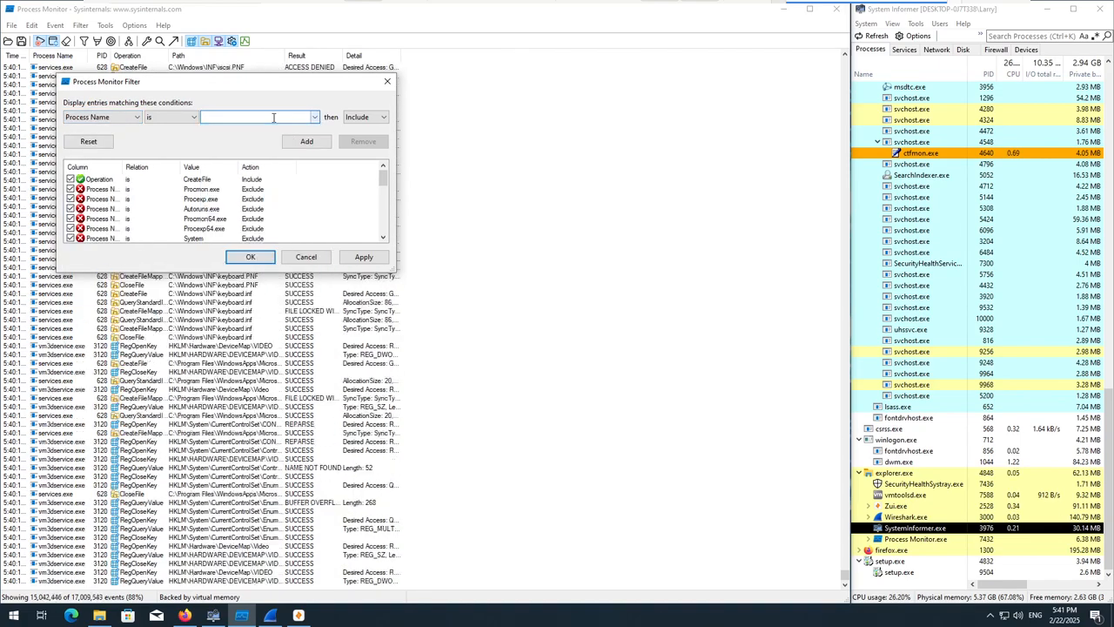
{"action": "type", "text": "c"}
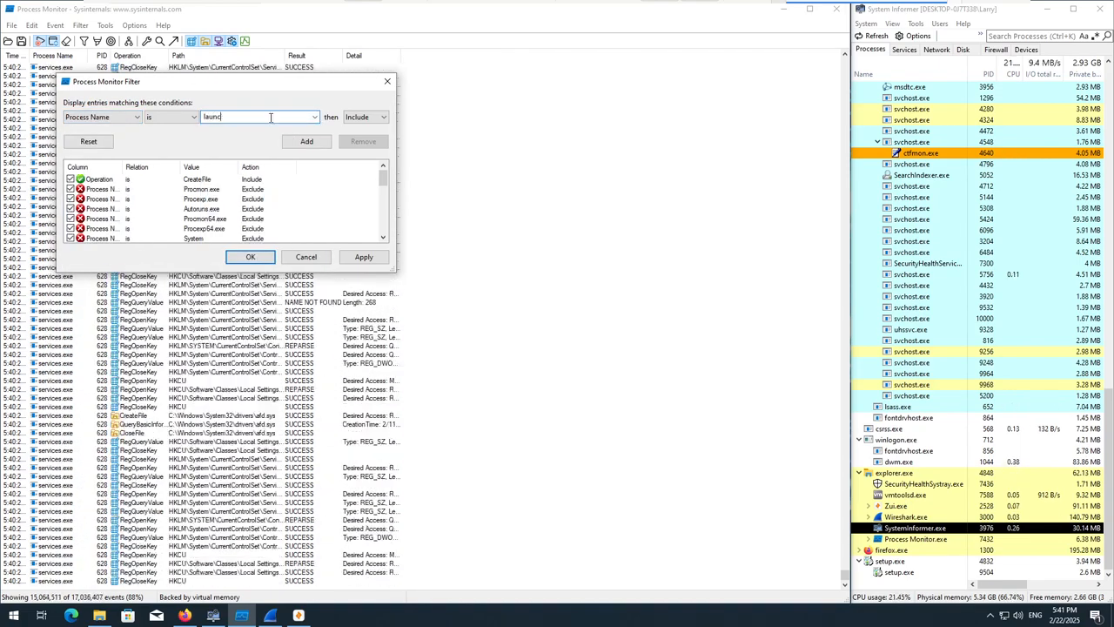
{"action": "type", "text": "her.exe"}
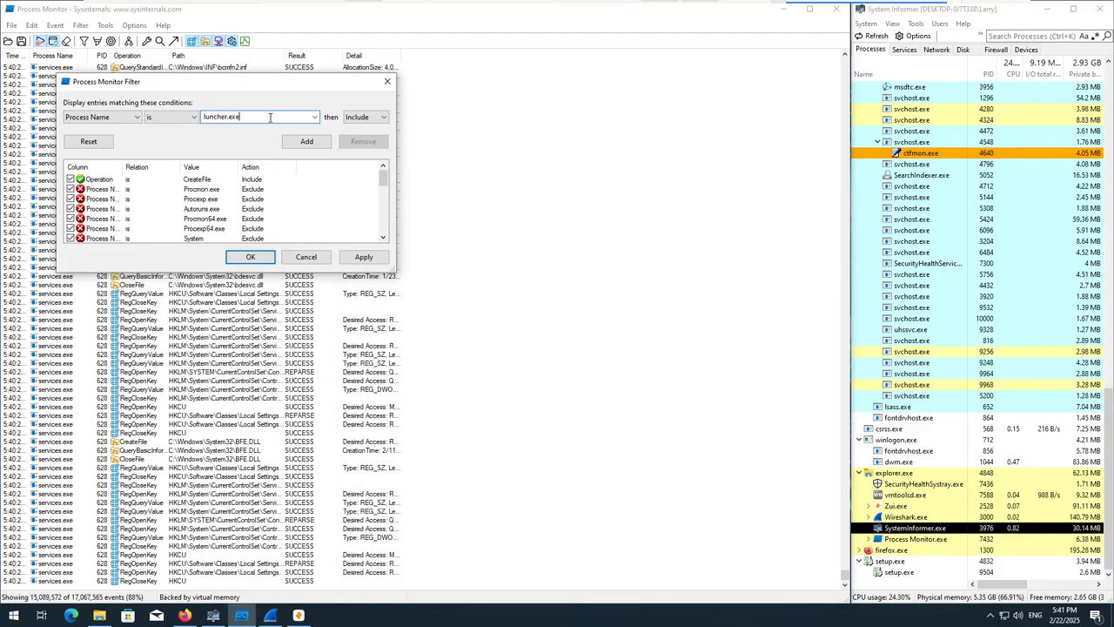
{"action": "left_click", "coordinate": [306, 141]}
{"action": "left_click", "coordinate": [364, 257]}
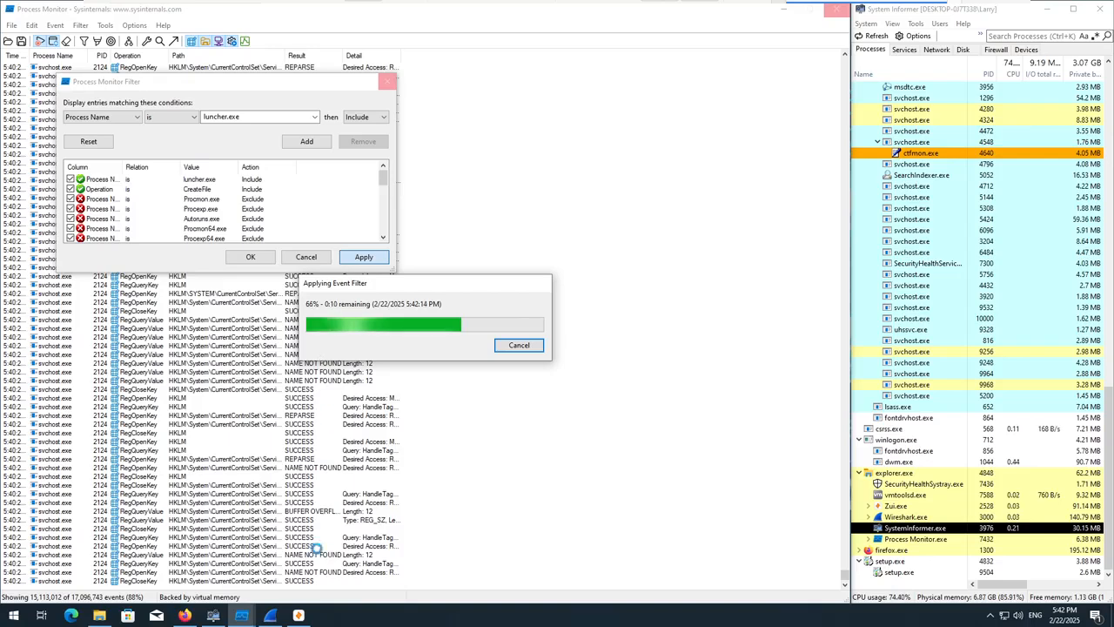
Stop the Wireshark capture and save it as 1.pcapng in Documents, then return to Process Monitor and close its filter dialog.
{"action": "left_click", "coordinate": [278, 616]}
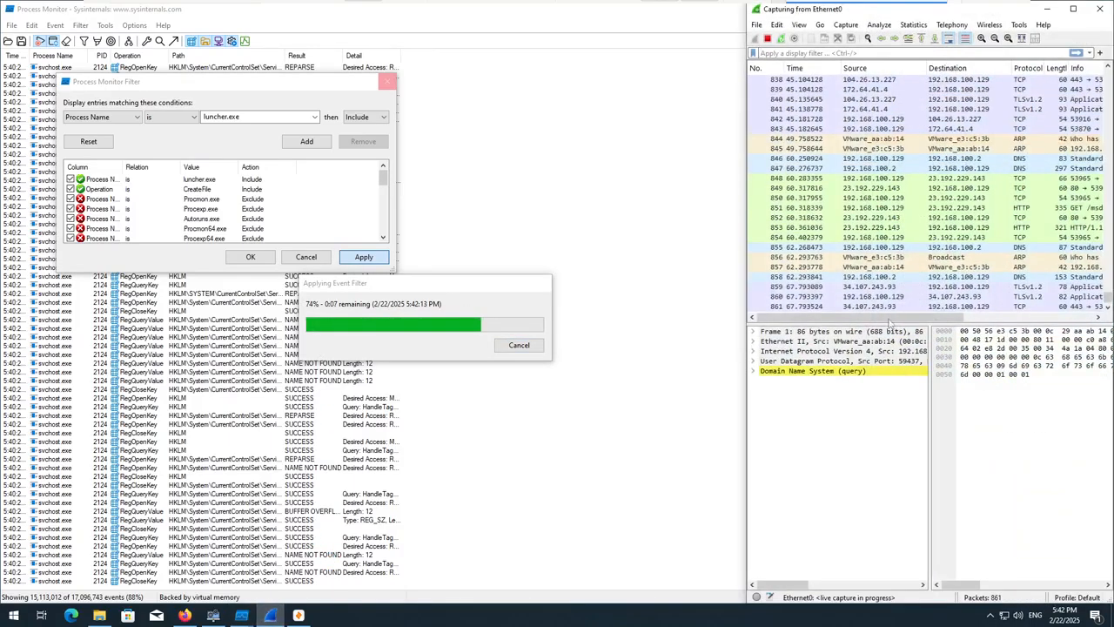
{"action": "left_click", "coordinate": [767, 41]}
{"action": "key", "text": "ctrl+s"}
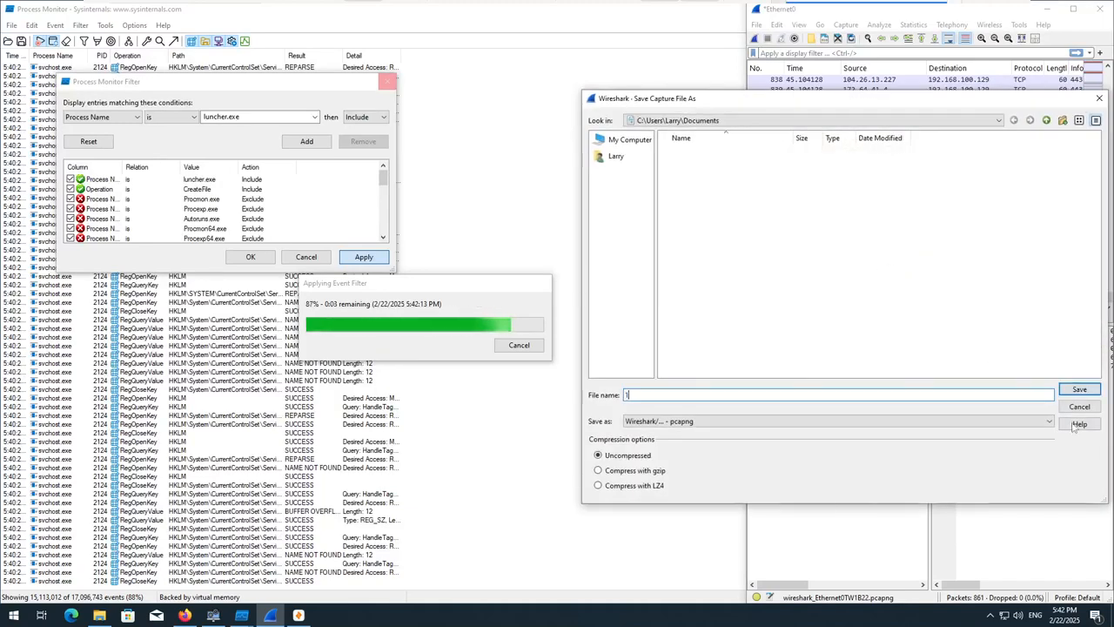
{"action": "left_click", "coordinate": [1078, 390]}
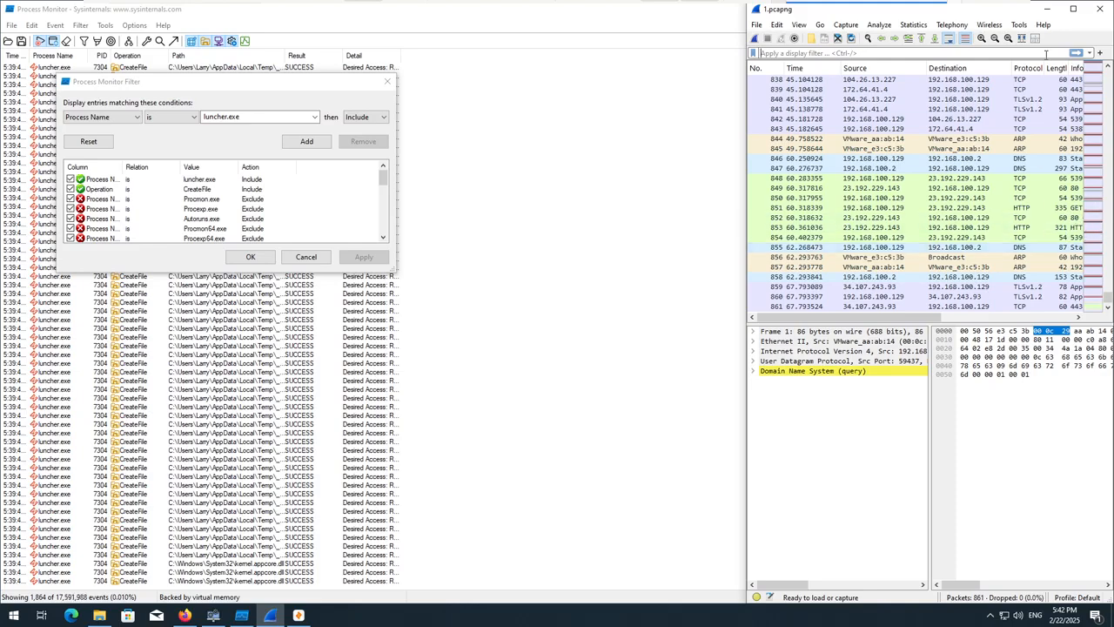
{"action": "left_click", "coordinate": [1101, 10]}
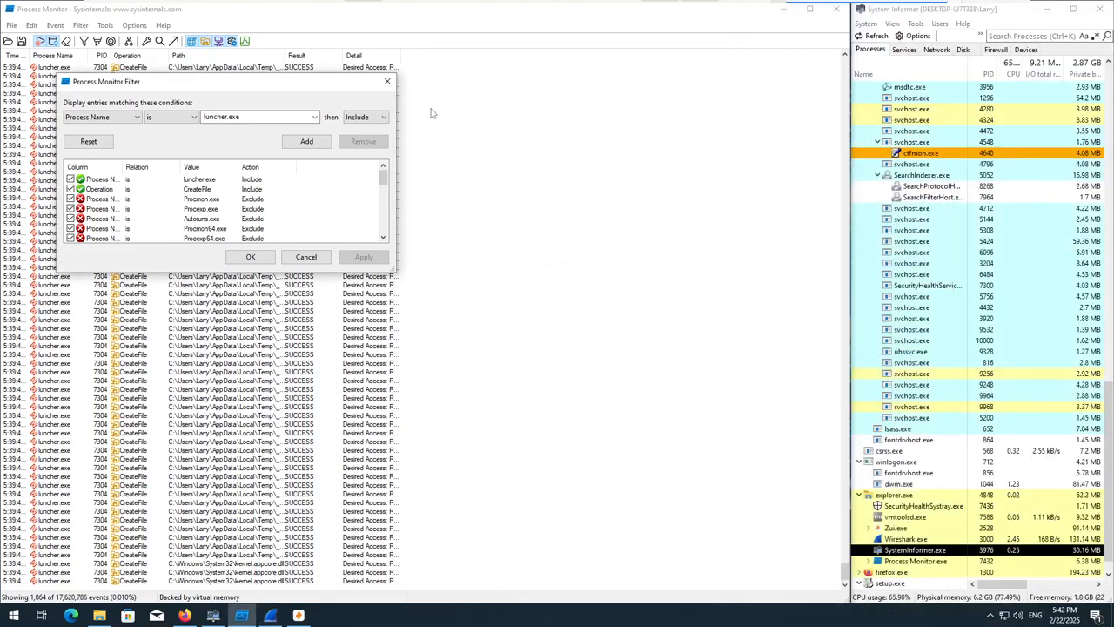
{"action": "left_click", "coordinate": [387, 83]}
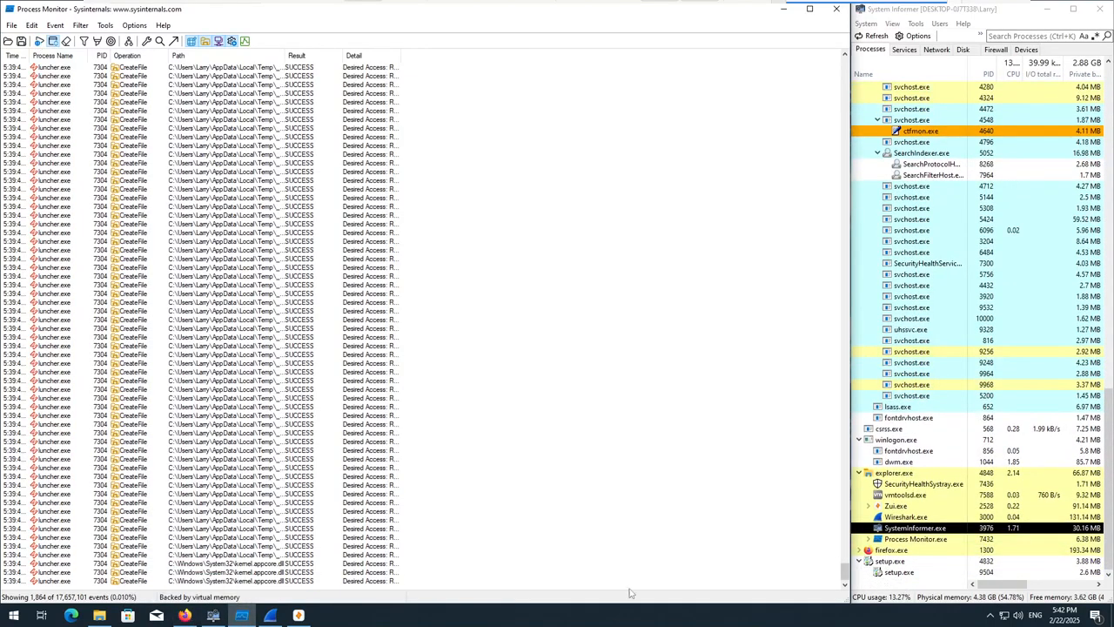
Switch to Zui, import 1.pcapng from the Documents folder, and minimize the window.
{"action": "left_click", "coordinate": [299, 615]}
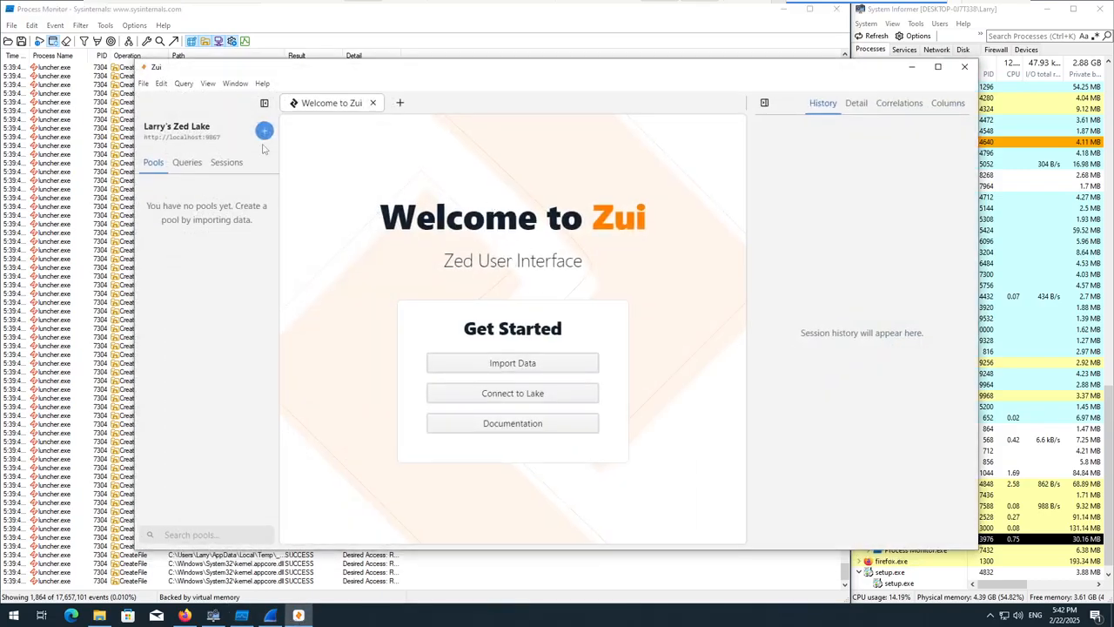
{"action": "left_click", "coordinate": [470, 363]}
{"action": "left_click", "coordinate": [51, 114]}
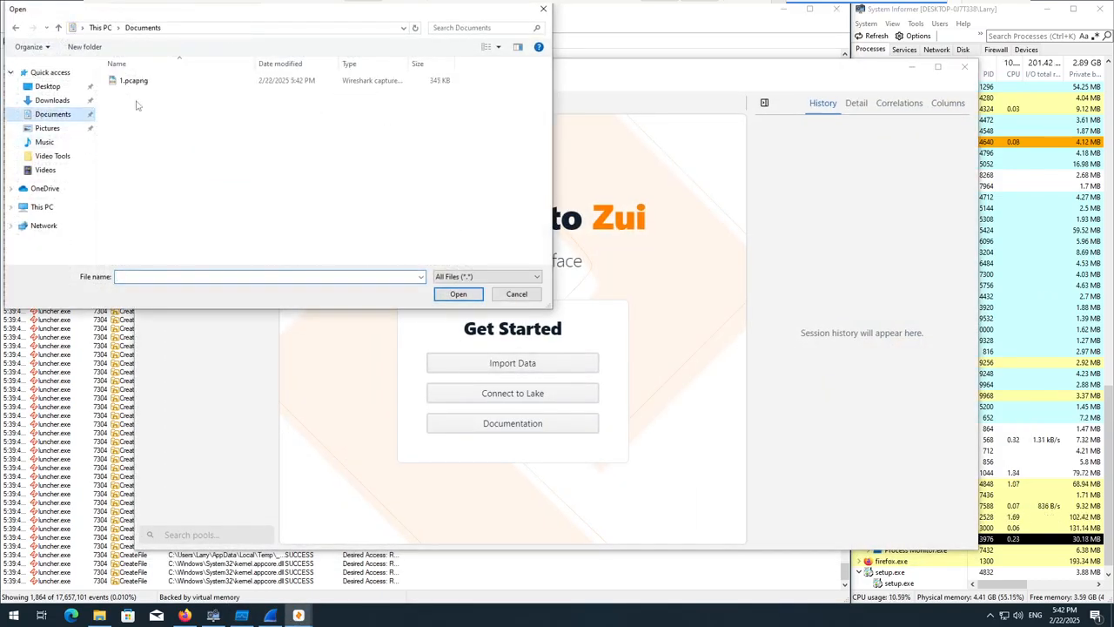
{"action": "double_click", "coordinate": [131, 80]}
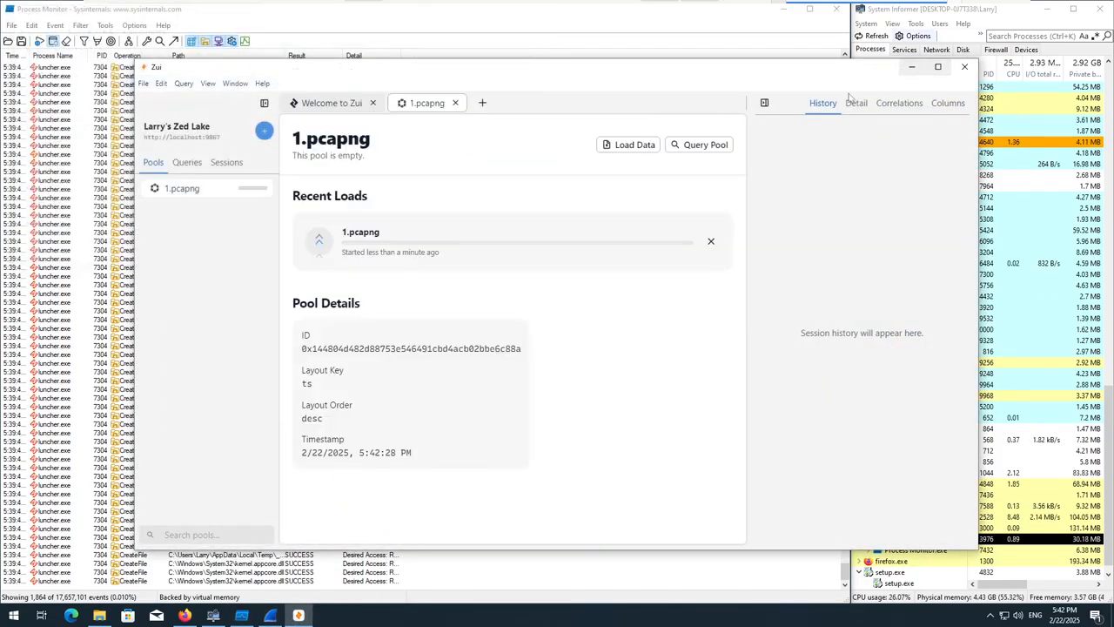
{"action": "left_click", "coordinate": [911, 67]}
Widen Process Monitor's Path column and review the luncher.exe file events from the beginning of the list.
{"action": "left_click_drag", "start_coordinate": [283, 50], "coordinate": [726, 83]}
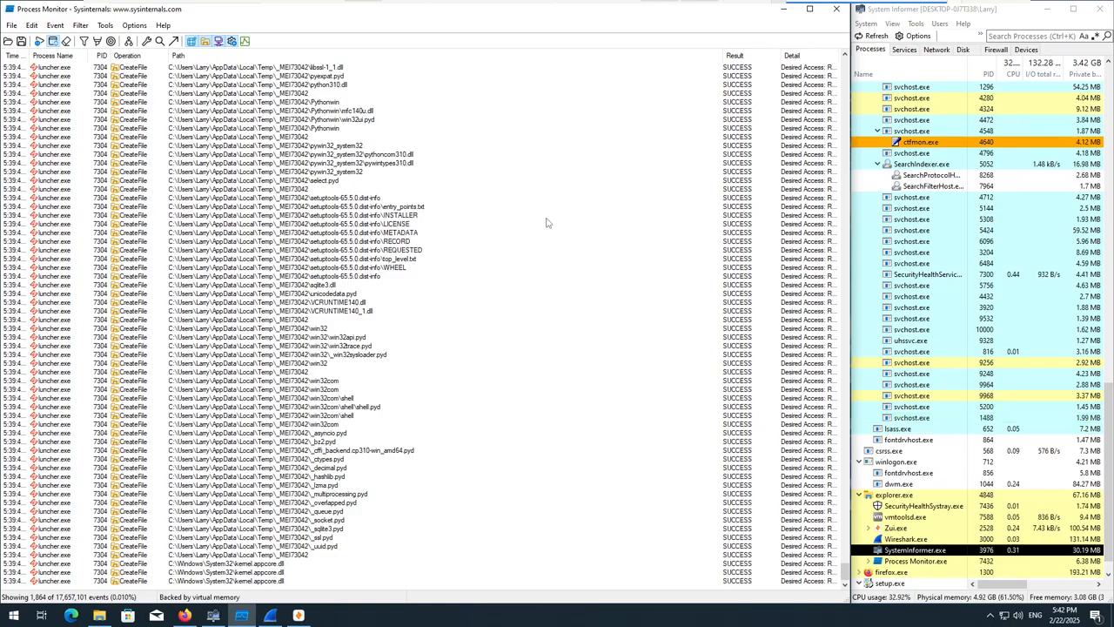
{"action": "left_click", "coordinate": [522, 293]}
{"action": "scroll", "coordinate": [666, 474], "scroll_direction": "up", "scroll_amount": 4}
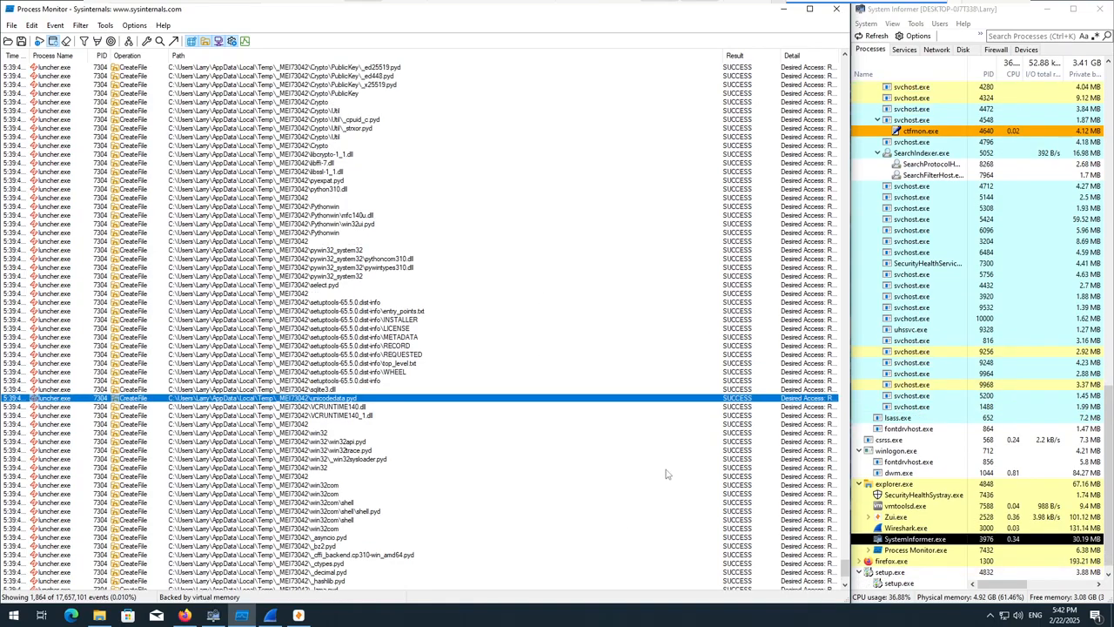
{"action": "scroll", "coordinate": [784, 540], "scroll_direction": "down", "scroll_amount": 4}
{"action": "left_click_drag", "start_coordinate": [845, 570], "coordinate": [860, 67]}
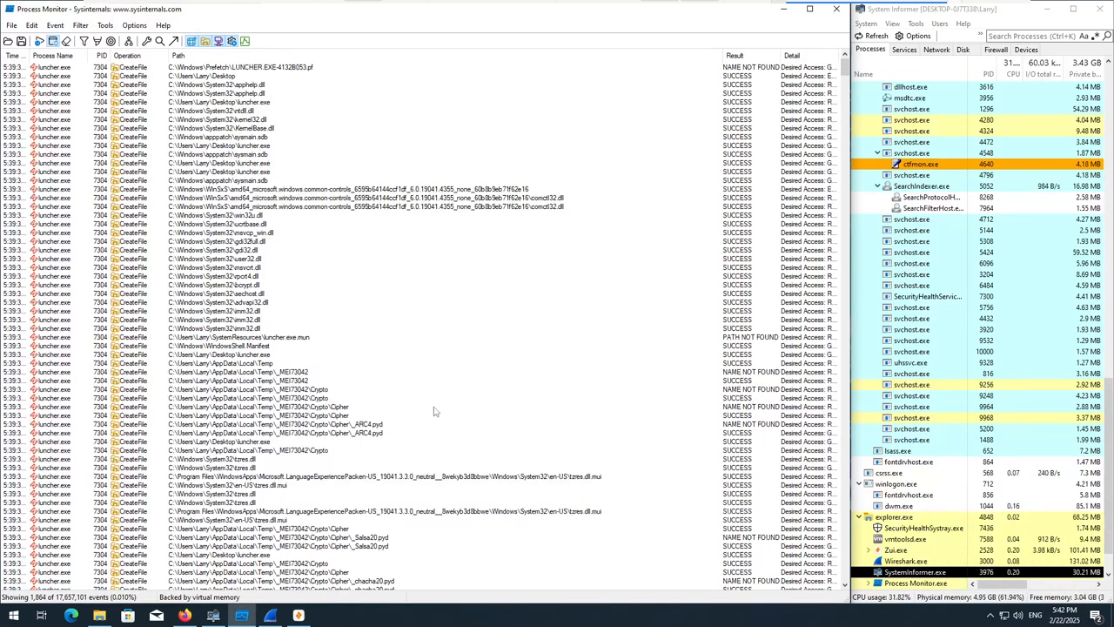
{"action": "scroll", "coordinate": [355, 423], "scroll_direction": "down", "scroll_amount": 1}
{"action": "scroll", "coordinate": [339, 418], "scroll_direction": "down", "scroll_amount": 3}
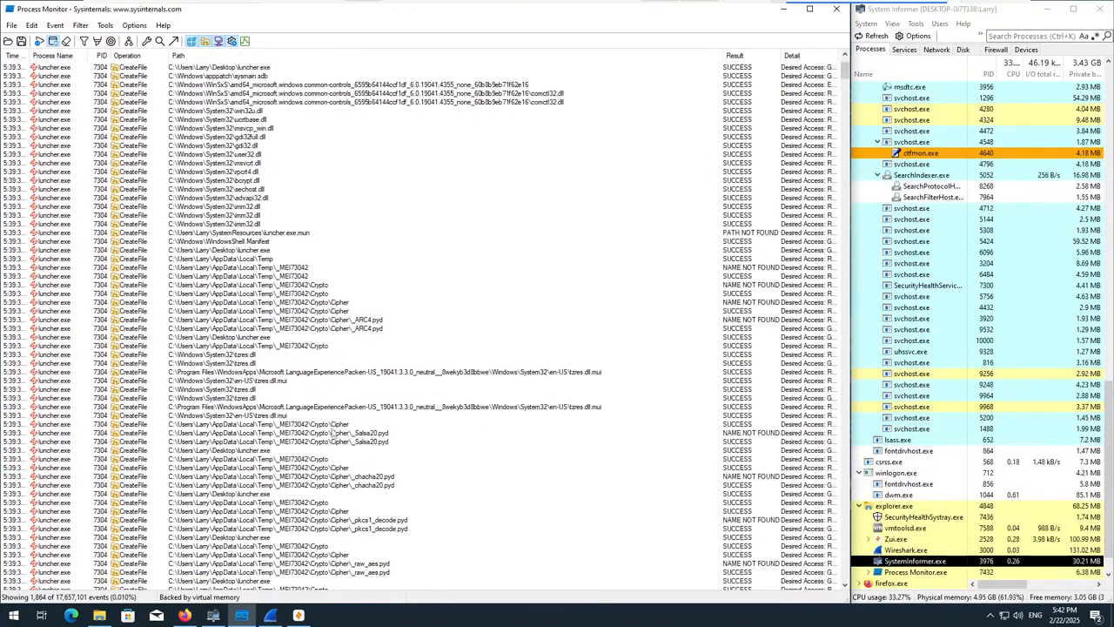
{"action": "scroll", "coordinate": [340, 357], "scroll_direction": "down", "scroll_amount": 3}
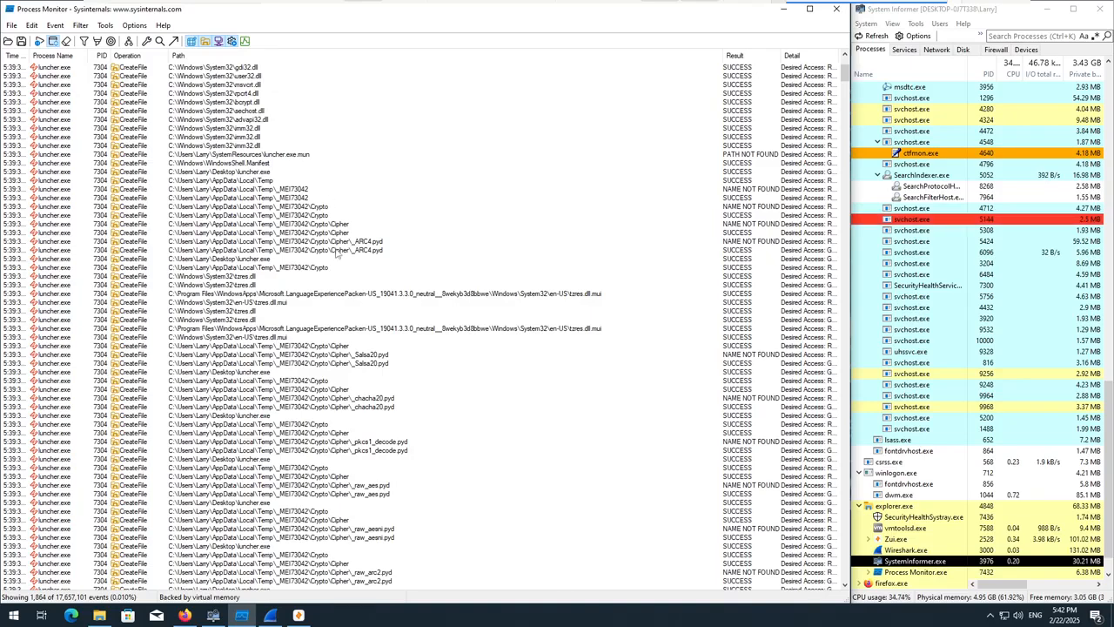
{"action": "scroll", "coordinate": [702, 180], "scroll_direction": "down", "scroll_amount": 1}
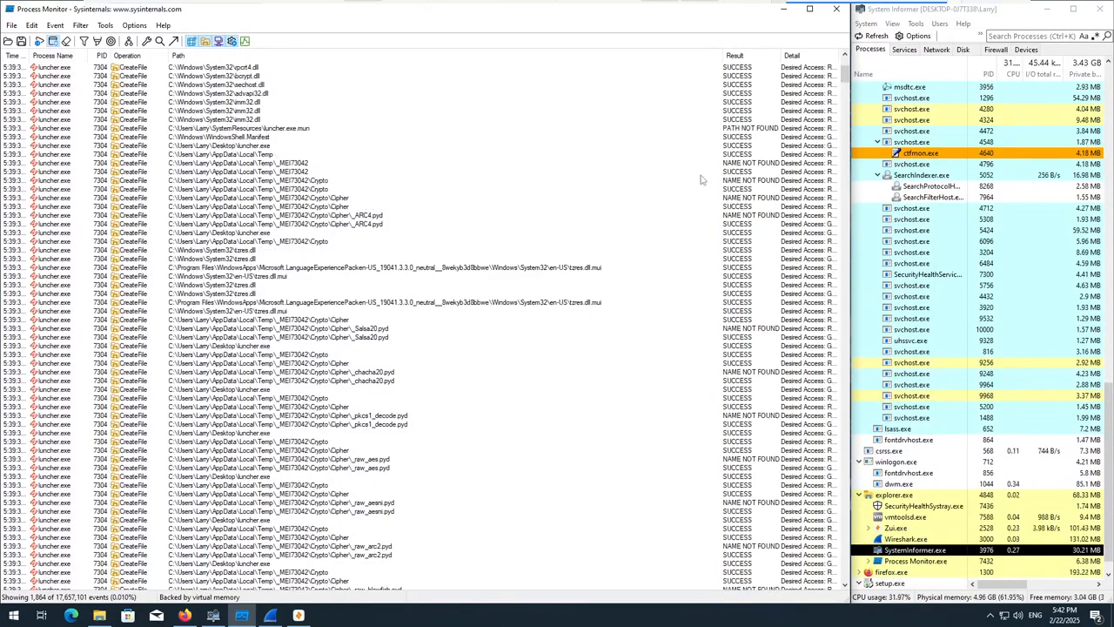
Examine the events for the _MEI73042 temp folder, its Crypto and Cipher subfolders, and the _ARC4.pyd file.
{"action": "left_click", "coordinate": [729, 165]}
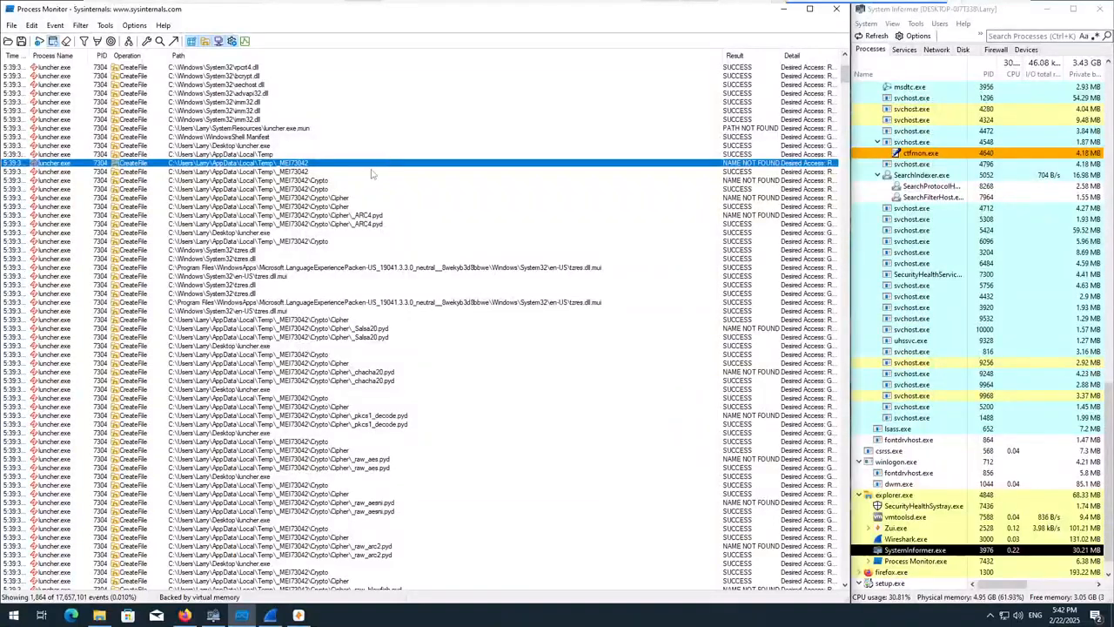
{"action": "left_click", "coordinate": [342, 182]}
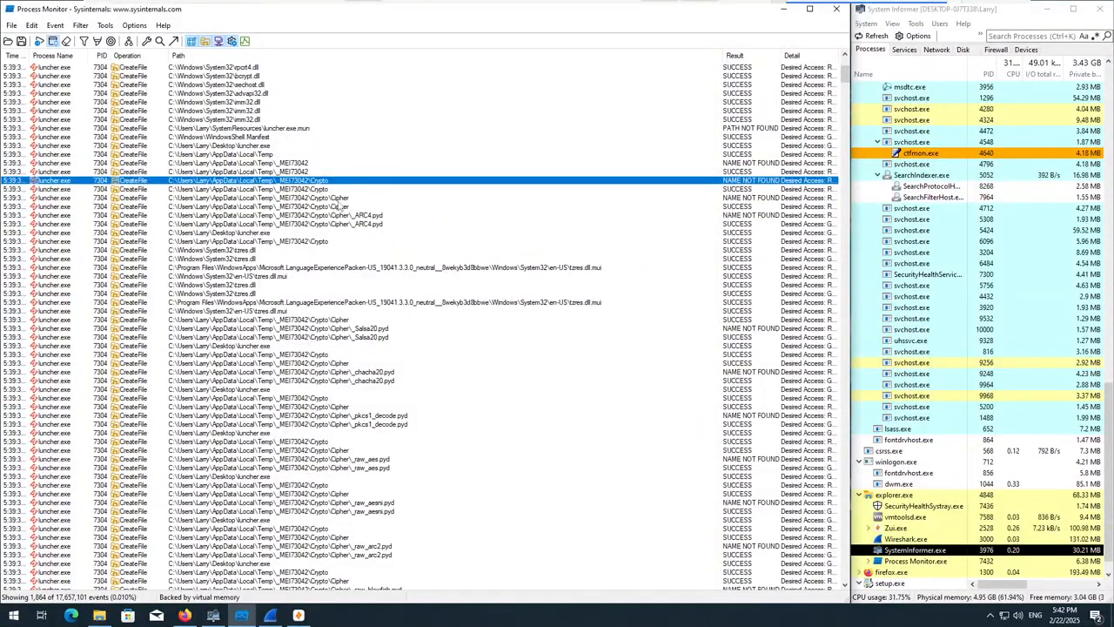
{"action": "left_click", "coordinate": [339, 199]}
{"action": "left_click", "coordinate": [366, 224]}
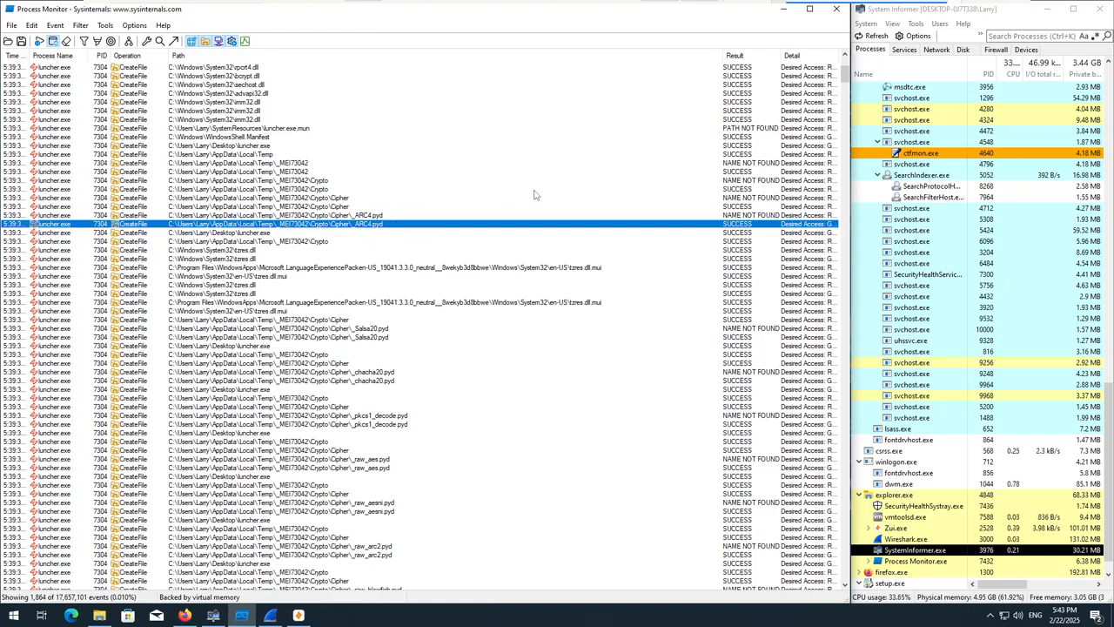
{"action": "left_click", "coordinate": [305, 241]}
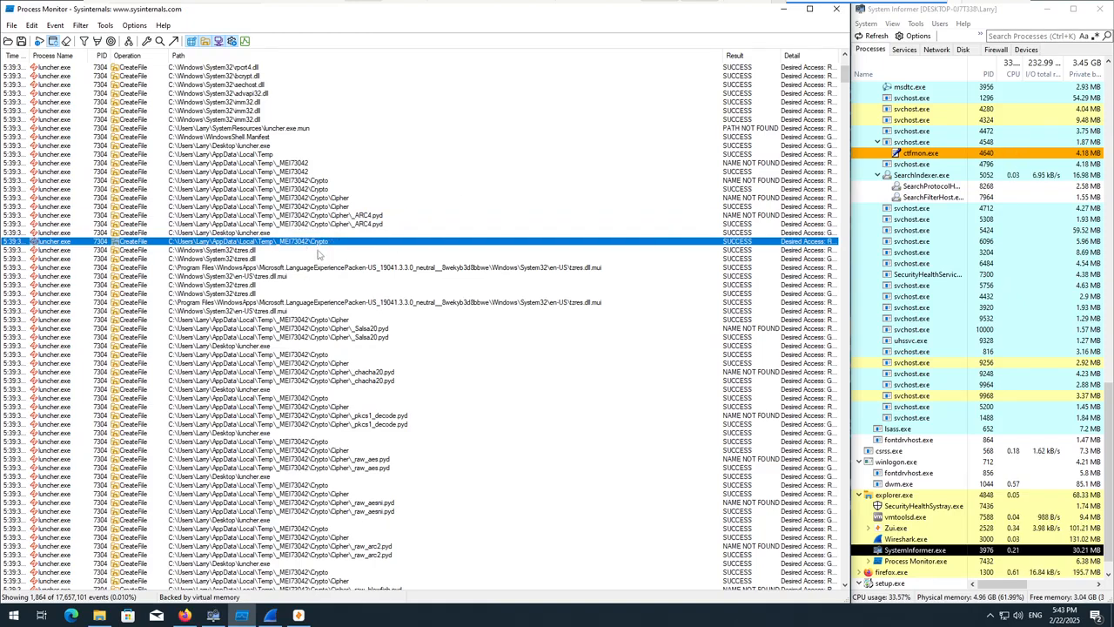
Examine the remaining Cipher module events, including _Salsa20.pyd, _pkcs1_decode.pyd, _raw_aes.pyd and _raw_arc2.pyd.
{"action": "scroll", "coordinate": [341, 309], "scroll_direction": "down", "scroll_amount": 2}
{"action": "left_click", "coordinate": [351, 284]}
{"action": "scroll", "coordinate": [379, 292], "scroll_direction": "down", "scroll_amount": 1}
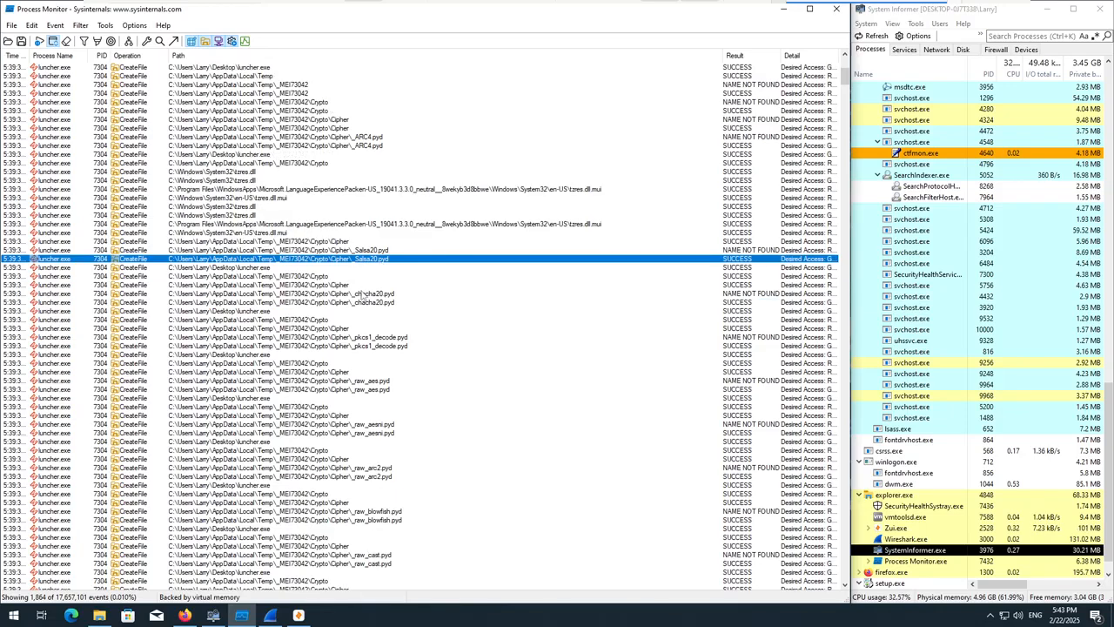
{"action": "left_click", "coordinate": [381, 295]}
{"action": "scroll", "coordinate": [396, 300], "scroll_direction": "down", "scroll_amount": 2}
{"action": "left_click", "coordinate": [378, 295]}
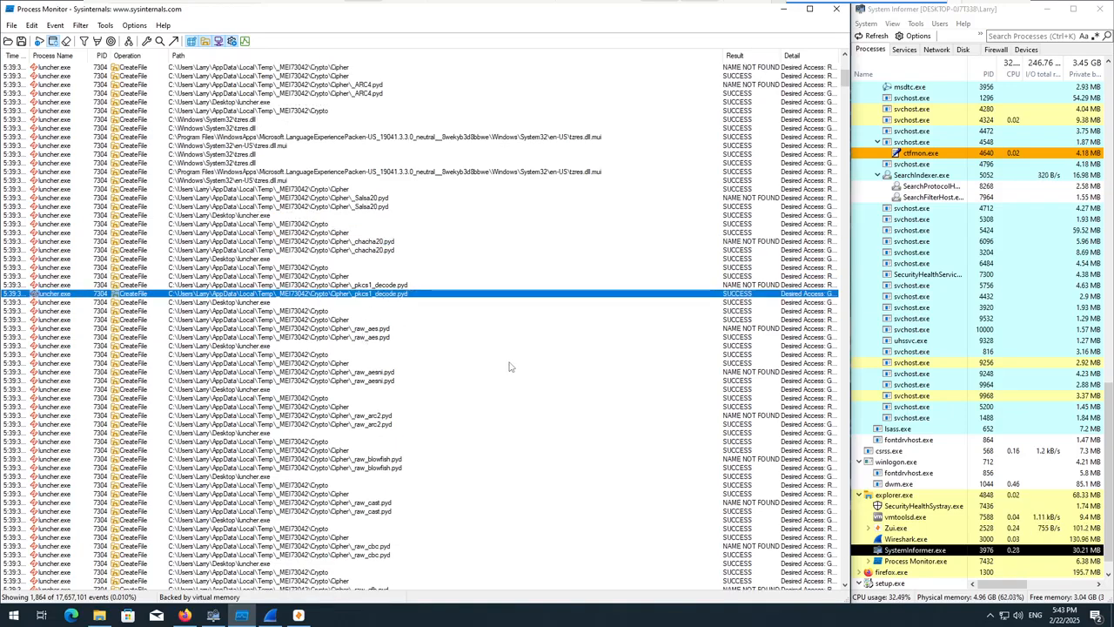
{"action": "scroll", "coordinate": [383, 313], "scroll_direction": "down", "scroll_amount": 3}
{"action": "left_click", "coordinate": [366, 260]}
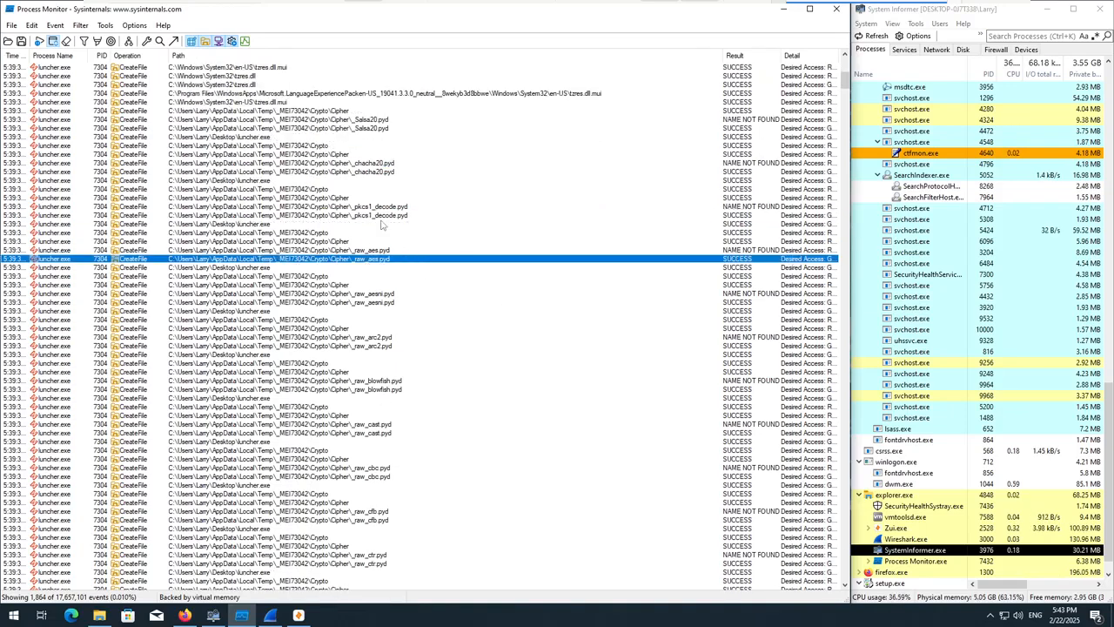
{"action": "scroll", "coordinate": [386, 294], "scroll_direction": "down", "scroll_amount": 1}
{"action": "left_click", "coordinate": [405, 319]}
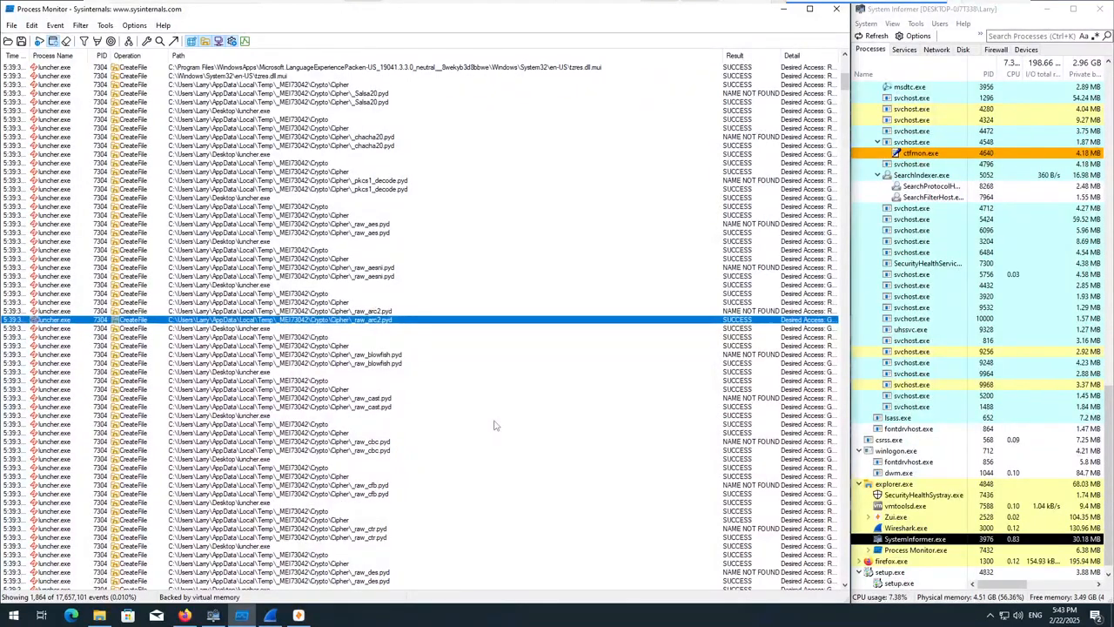
{"action": "scroll", "coordinate": [493, 424], "scroll_direction": "down", "scroll_amount": 7}
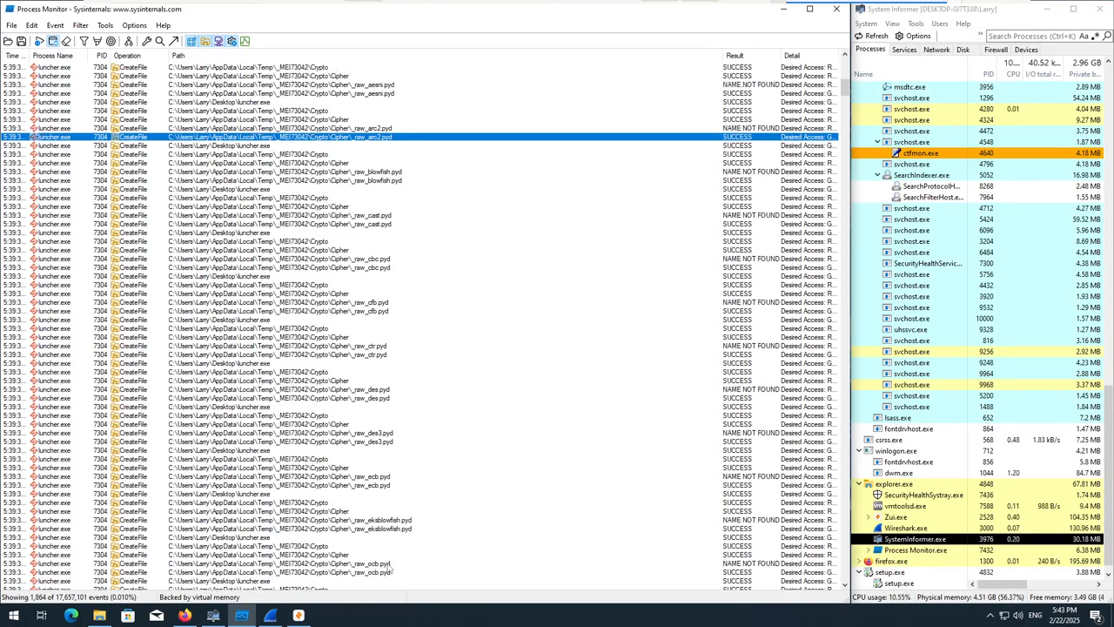
{"action": "scroll", "coordinate": [496, 499], "scroll_direction": "down", "scroll_amount": 2}
{"action": "scroll", "coordinate": [496, 499], "scroll_direction": "up", "scroll_amount": 2}
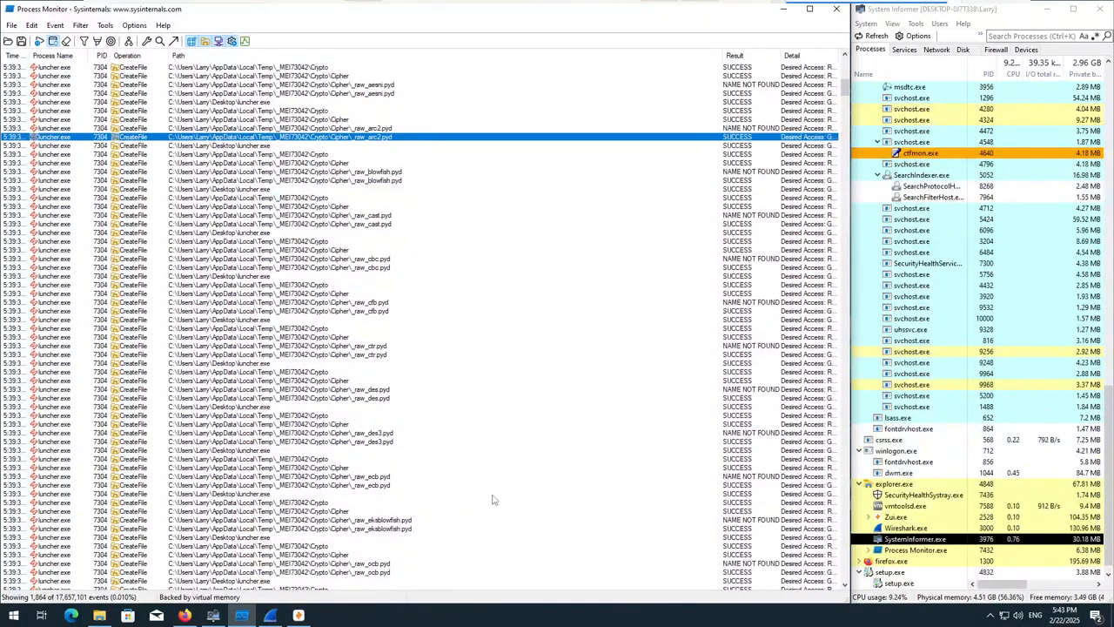
{"action": "scroll", "coordinate": [497, 498], "scroll_direction": "down", "scroll_amount": 1}
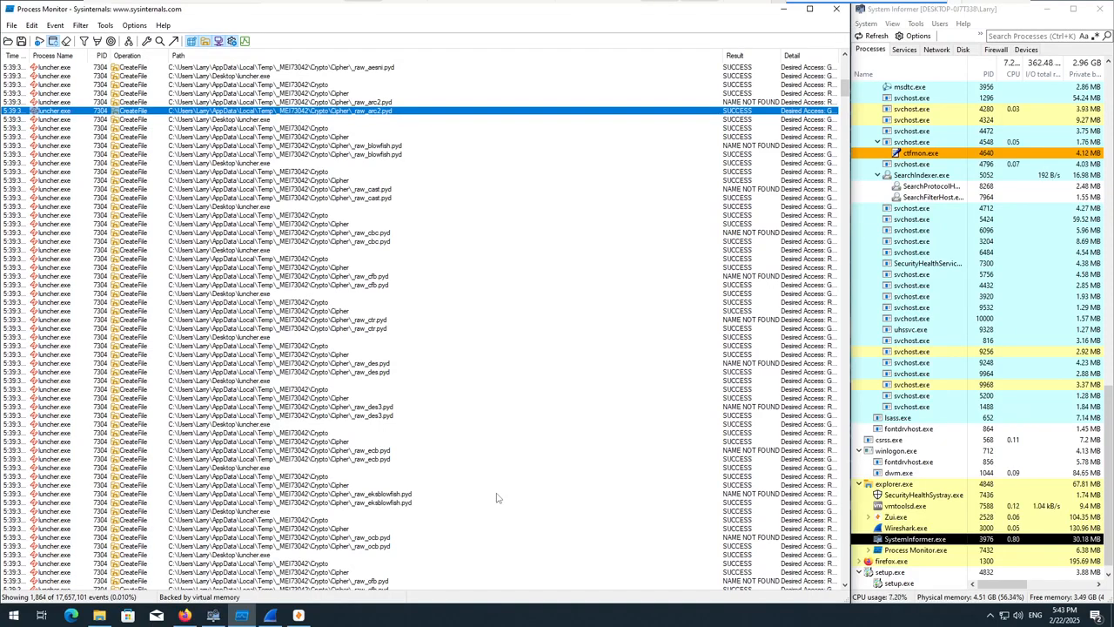
Review the luncher.exe events from the remaining Cipher modules, such as _raw_cbc.pyd and _raw_des3.pyd, to the start of the Crypto\Hash folder.
{"action": "scroll", "coordinate": [497, 487], "scroll_direction": "down", "scroll_amount": 4}
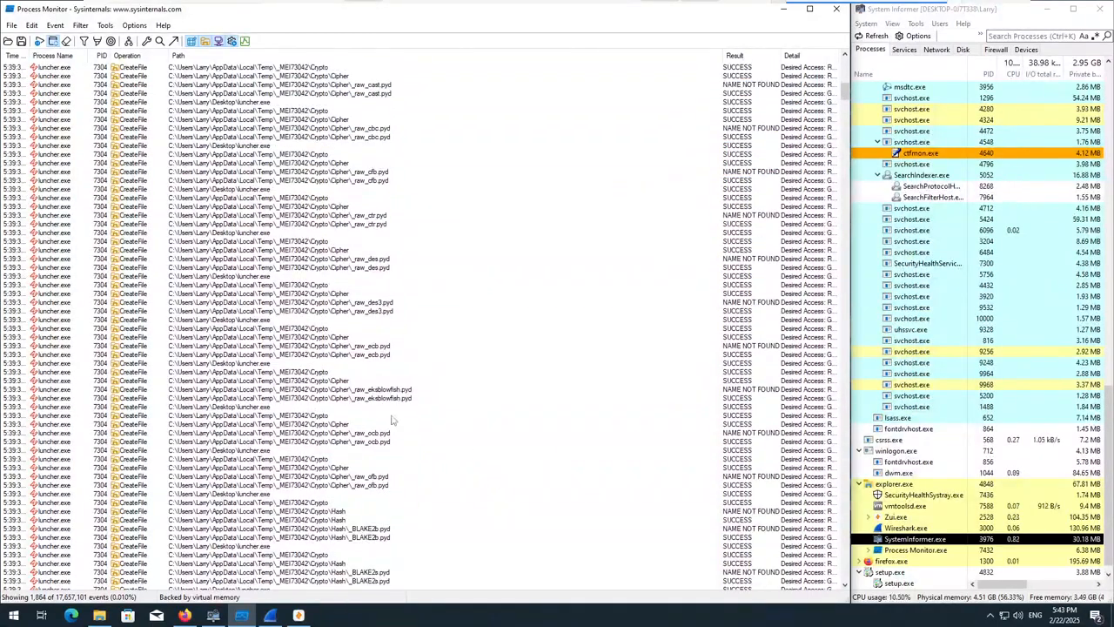
{"action": "scroll", "coordinate": [409, 422], "scroll_direction": "down", "scroll_amount": 2}
{"action": "scroll", "coordinate": [378, 475], "scroll_direction": "down", "scroll_amount": 1}
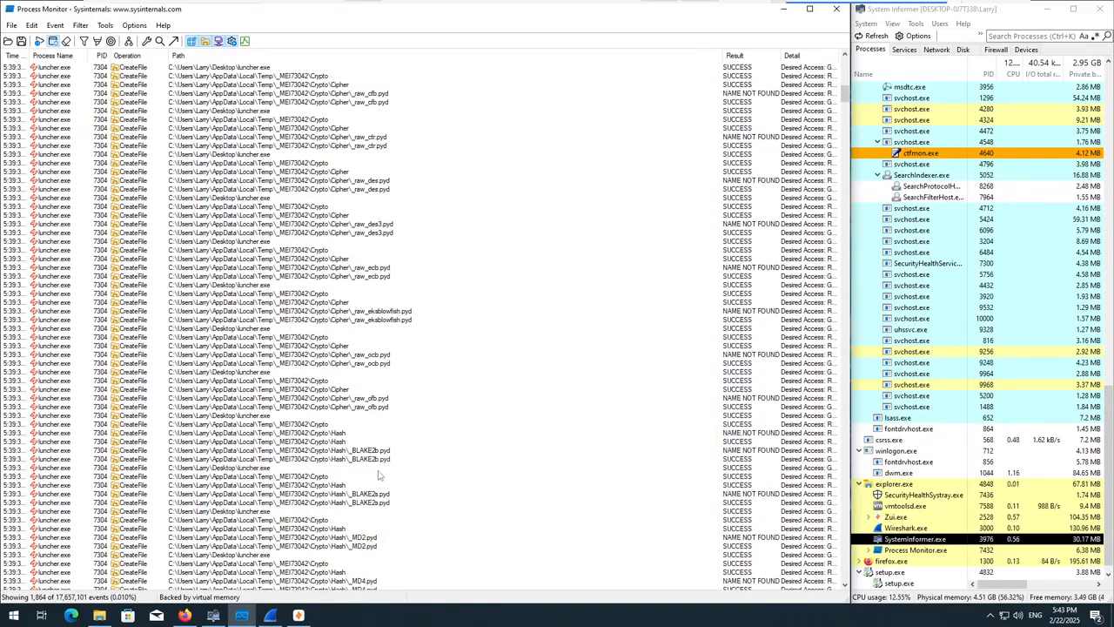
{"action": "scroll", "coordinate": [393, 492], "scroll_direction": "down", "scroll_amount": 3}
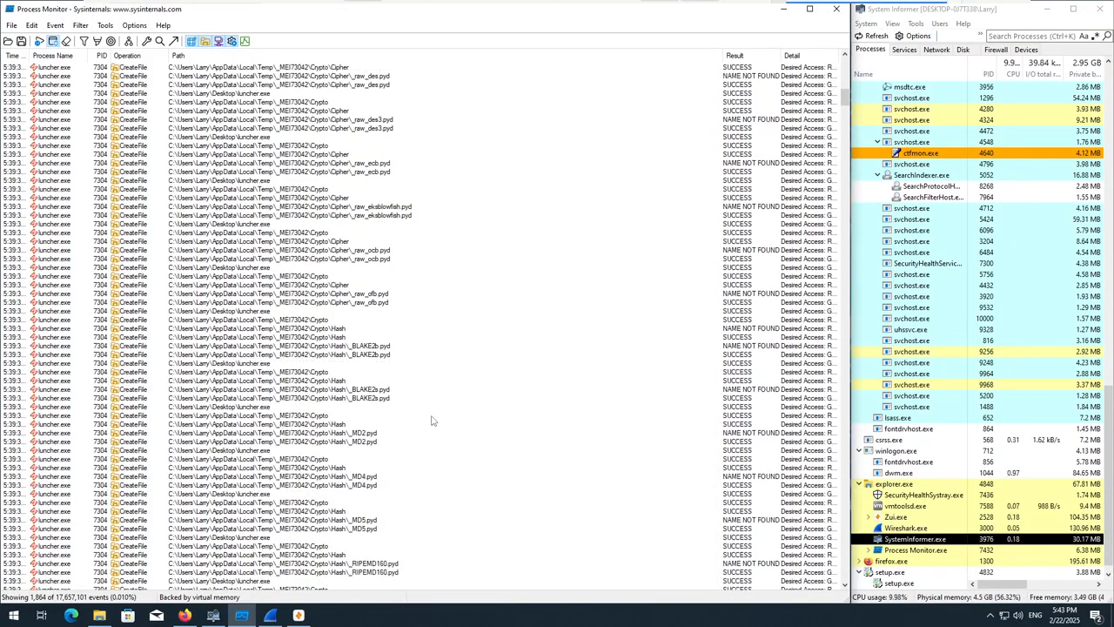
{"action": "scroll", "coordinate": [481, 494], "scroll_direction": "down", "scroll_amount": 2}
{"action": "scroll", "coordinate": [461, 439], "scroll_direction": "down", "scroll_amount": 2}
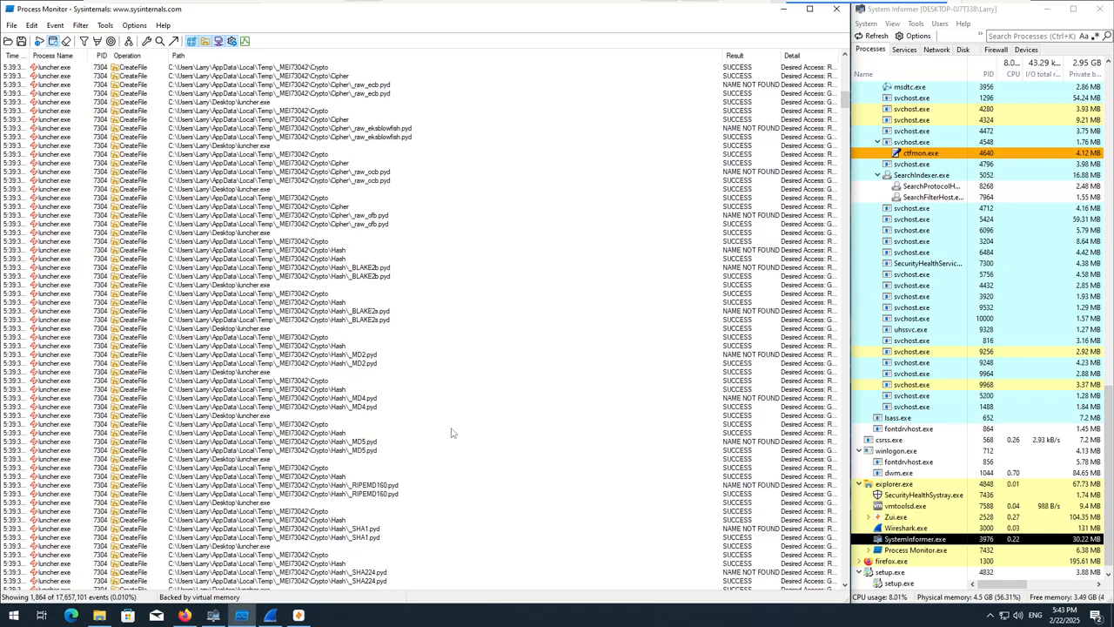
Examine the Crypto\Hash module events, including the _MD5.pyd and _SHA1.pyd entries.
{"action": "scroll", "coordinate": [451, 431], "scroll_direction": "down", "scroll_amount": 2}
{"action": "left_click", "coordinate": [349, 389]}
{"action": "scroll", "coordinate": [375, 416], "scroll_direction": "down", "scroll_amount": 3}
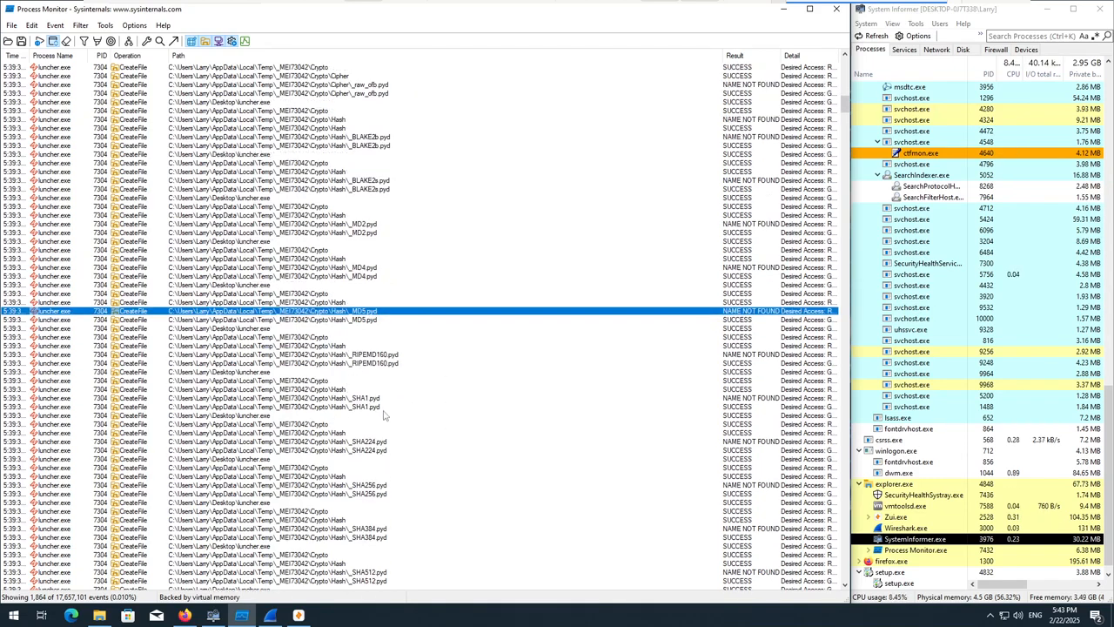
{"action": "scroll", "coordinate": [449, 418], "scroll_direction": "down", "scroll_amount": 3}
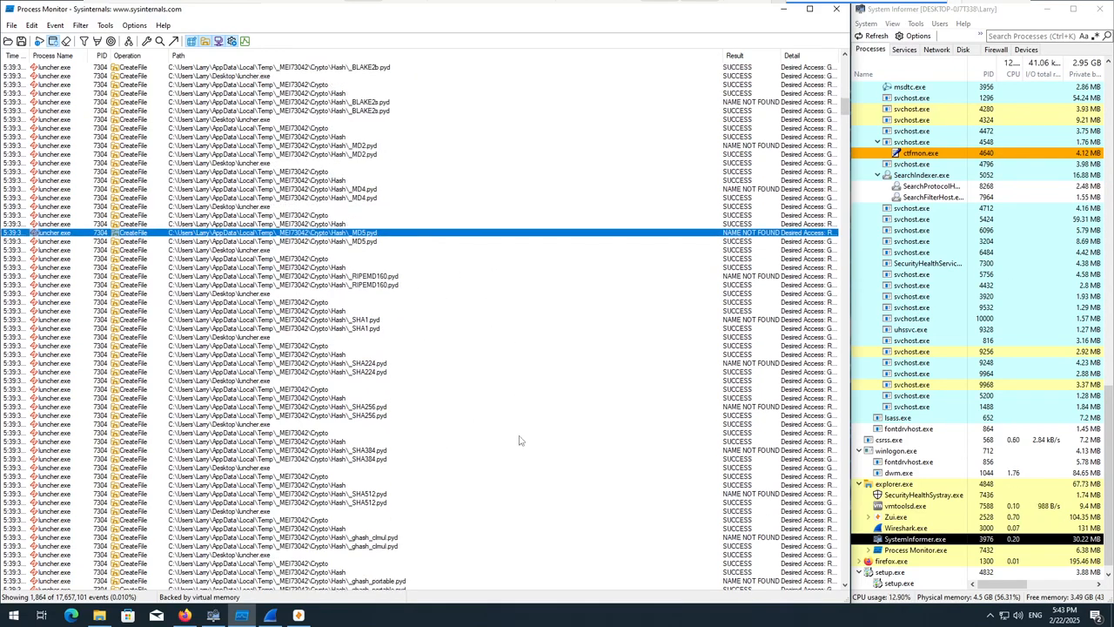
{"action": "left_click", "coordinate": [383, 328]}
{"action": "scroll", "coordinate": [493, 417], "scroll_direction": "down", "scroll_amount": 1}
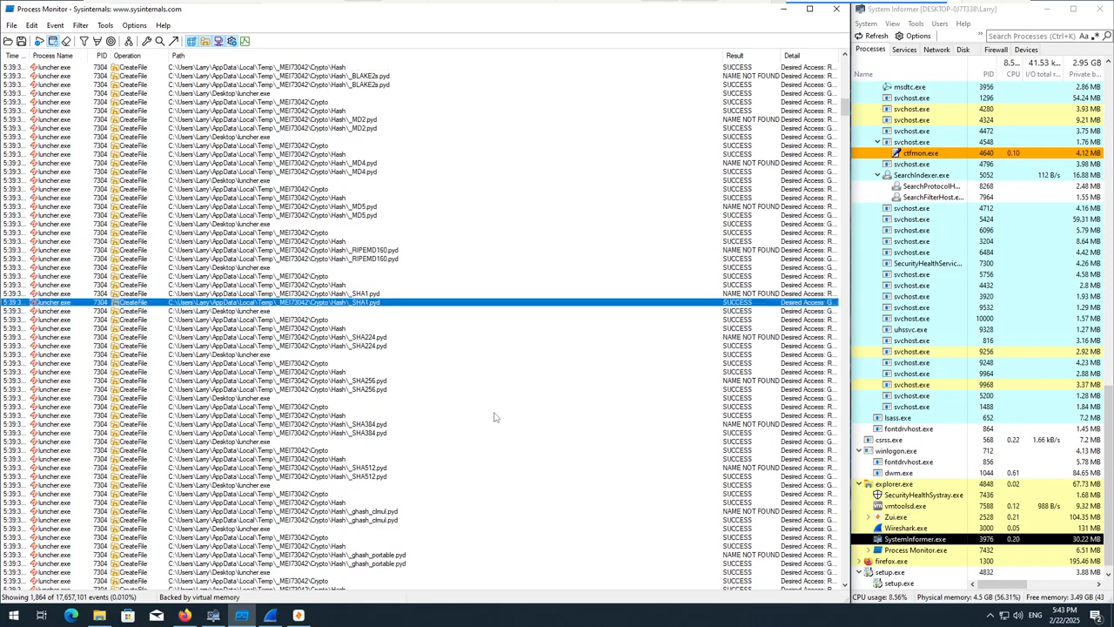
{"action": "scroll", "coordinate": [374, 331], "scroll_direction": "down", "scroll_amount": 1}
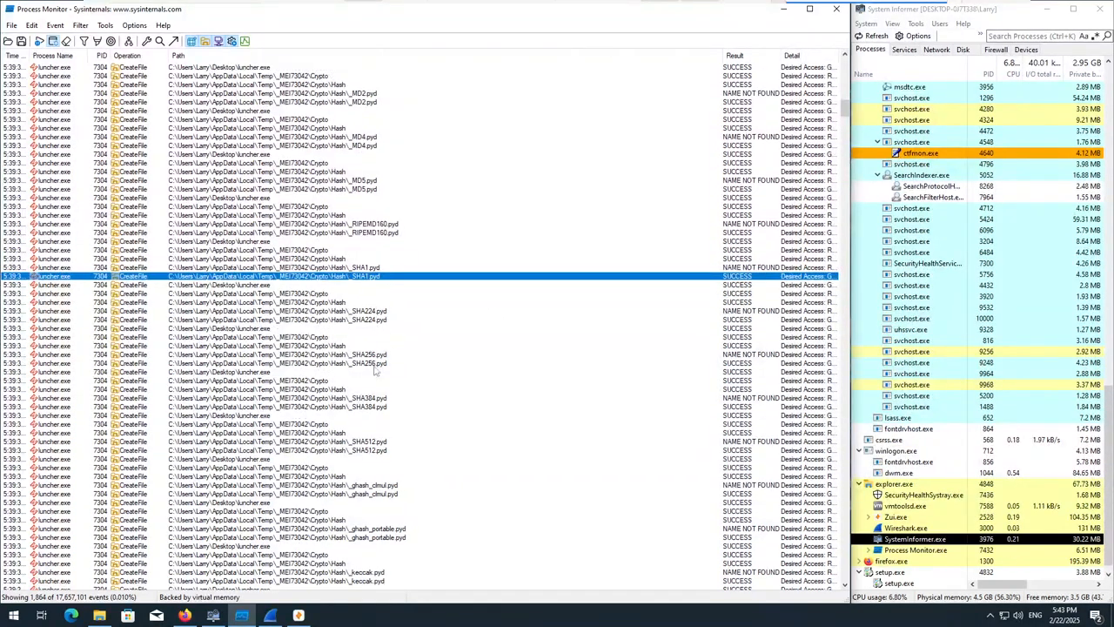
Examine the SHA-2 module events in the Hash folder: _SHA224.pyd, _SHA256.pyd, _SHA384.pyd and _SHA512.pyd.
{"action": "left_click", "coordinate": [354, 357]}
{"action": "scroll", "coordinate": [378, 387], "scroll_direction": "down", "scroll_amount": 1}
{"action": "left_click", "coordinate": [370, 417]}
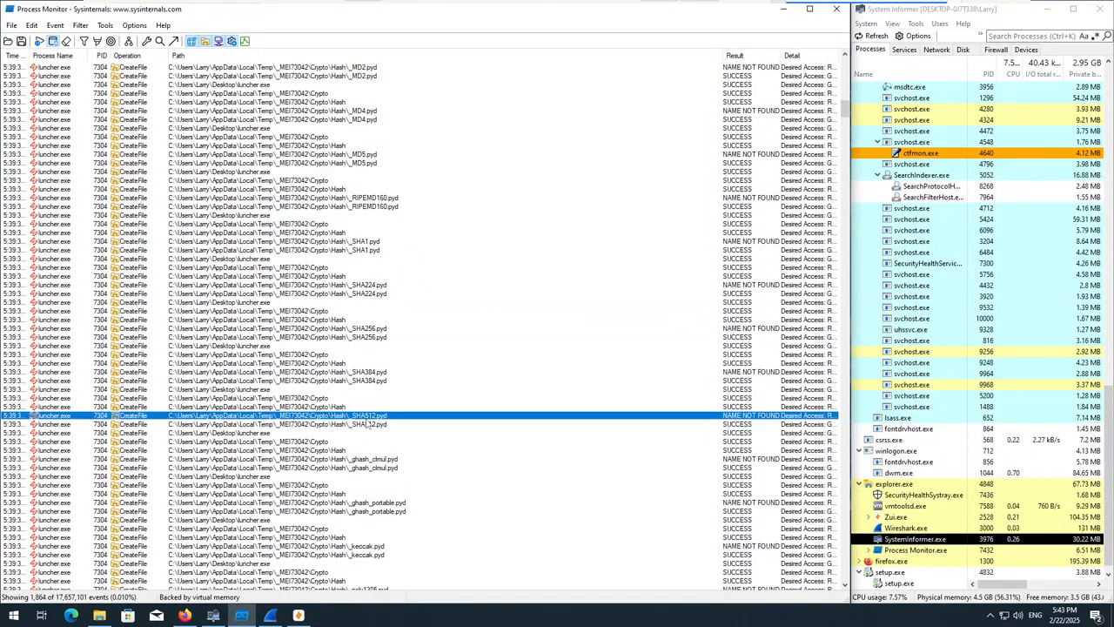
{"action": "left_click", "coordinate": [373, 371]}
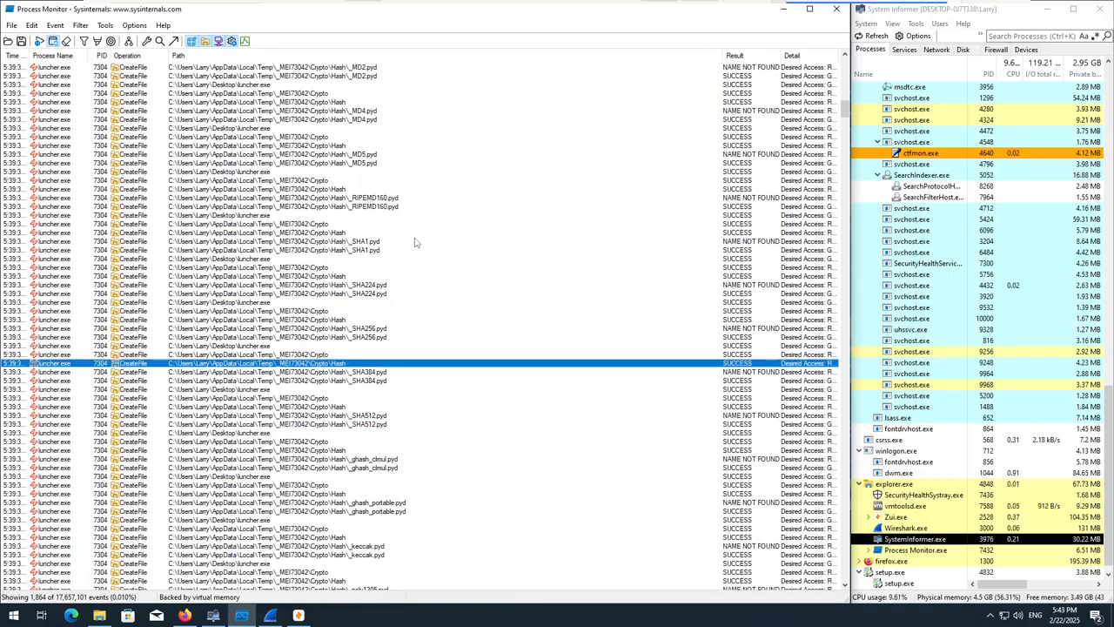
{"action": "left_click", "coordinate": [405, 293]}
{"action": "left_click", "coordinate": [372, 372]}
{"action": "left_click", "coordinate": [367, 294]}
{"action": "scroll", "coordinate": [383, 417], "scroll_direction": "down", "scroll_amount": 7}
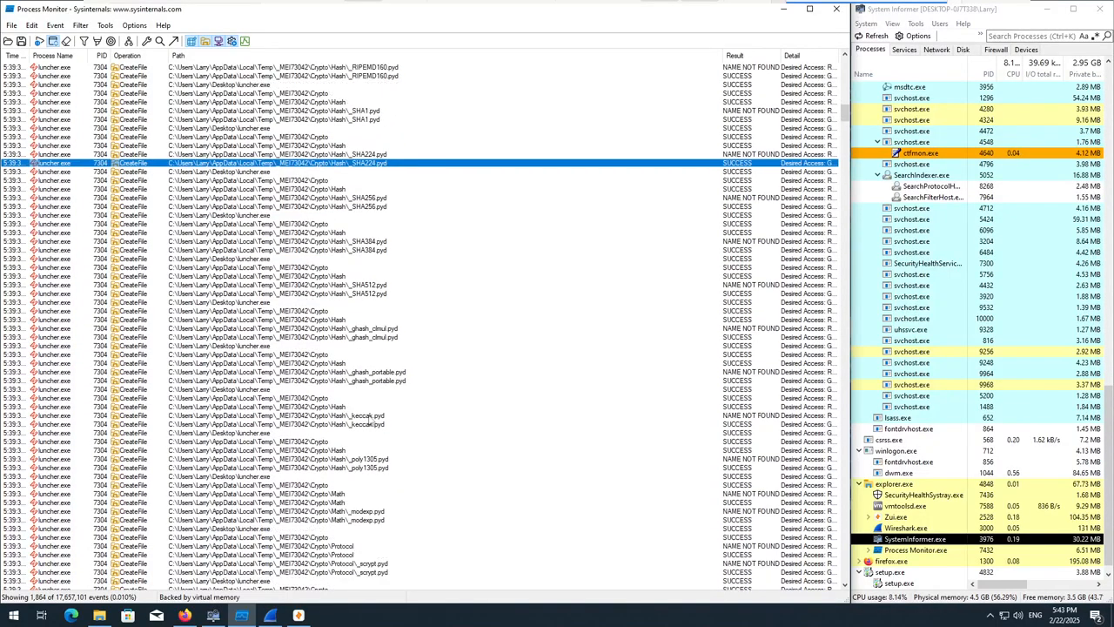
Review the Crypto Math, Protocol, PublicKey and Util folder events and examine the _strxor.pyd entry.
{"action": "scroll", "coordinate": [405, 430], "scroll_direction": "down", "scroll_amount": 3}
{"action": "scroll", "coordinate": [341, 417], "scroll_direction": "down", "scroll_amount": 7}
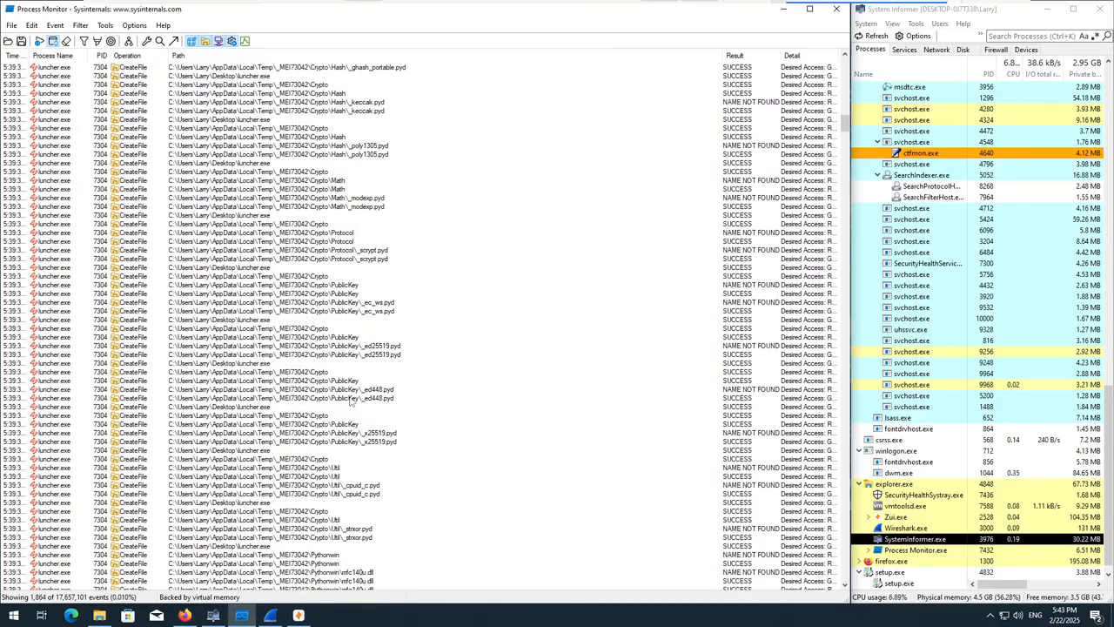
{"action": "scroll", "coordinate": [364, 400], "scroll_direction": "down", "scroll_amount": 10}
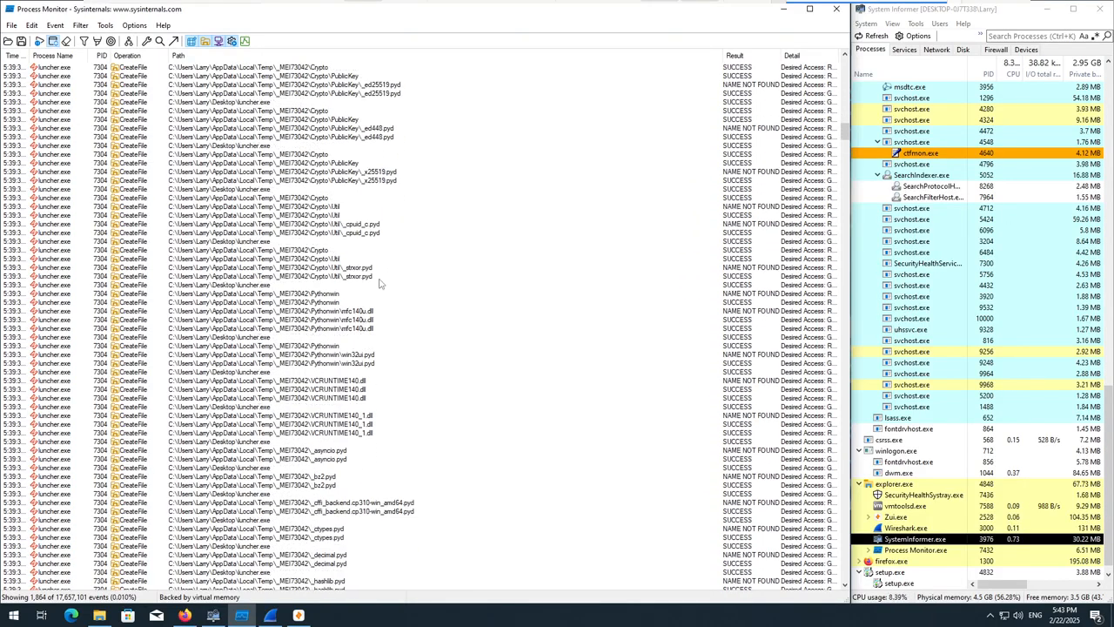
{"action": "left_click", "coordinate": [345, 277]}
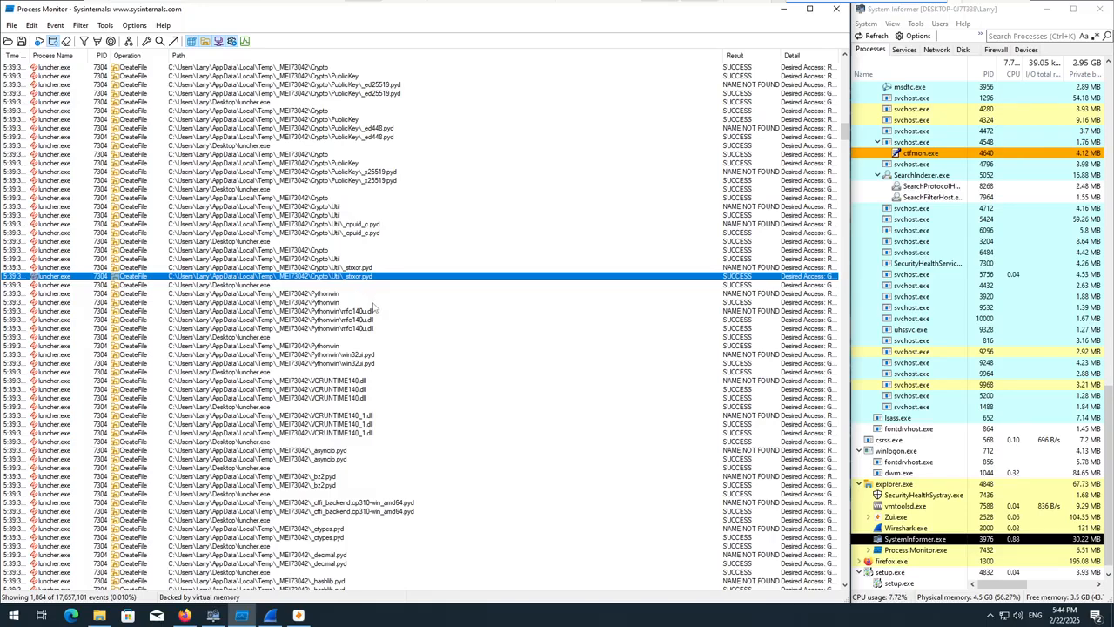
{"action": "scroll", "coordinate": [373, 319], "scroll_direction": "down", "scroll_amount": 8}
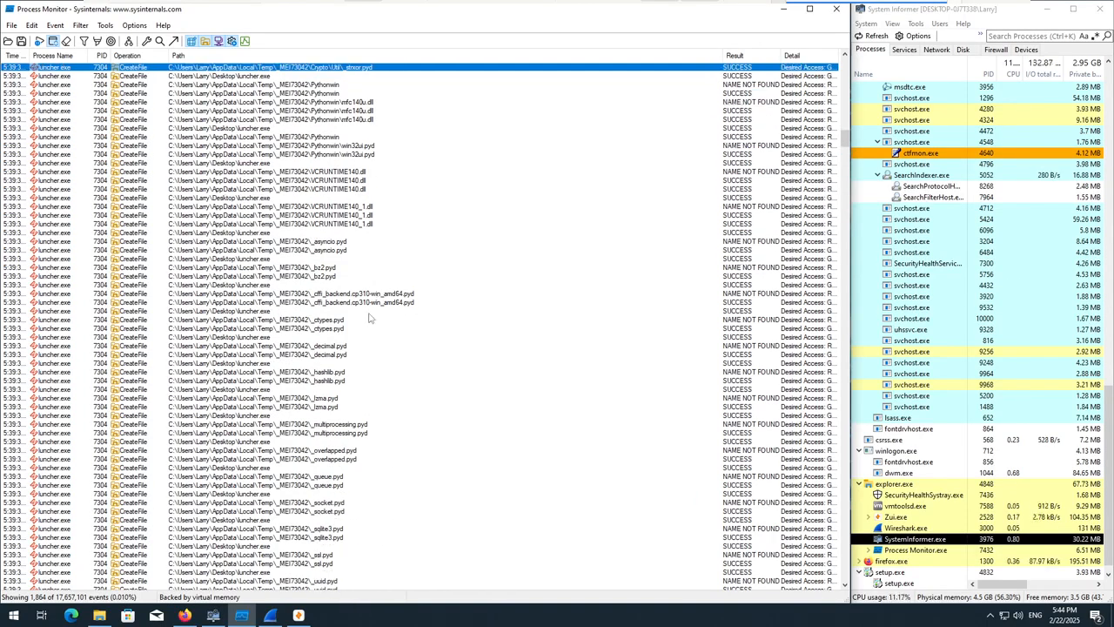
Examine the Python runtime events in the _MEI73042 folder, including the charset_normalizer module and python310.dll.
{"action": "scroll", "coordinate": [376, 217], "scroll_direction": "down", "scroll_amount": 12}
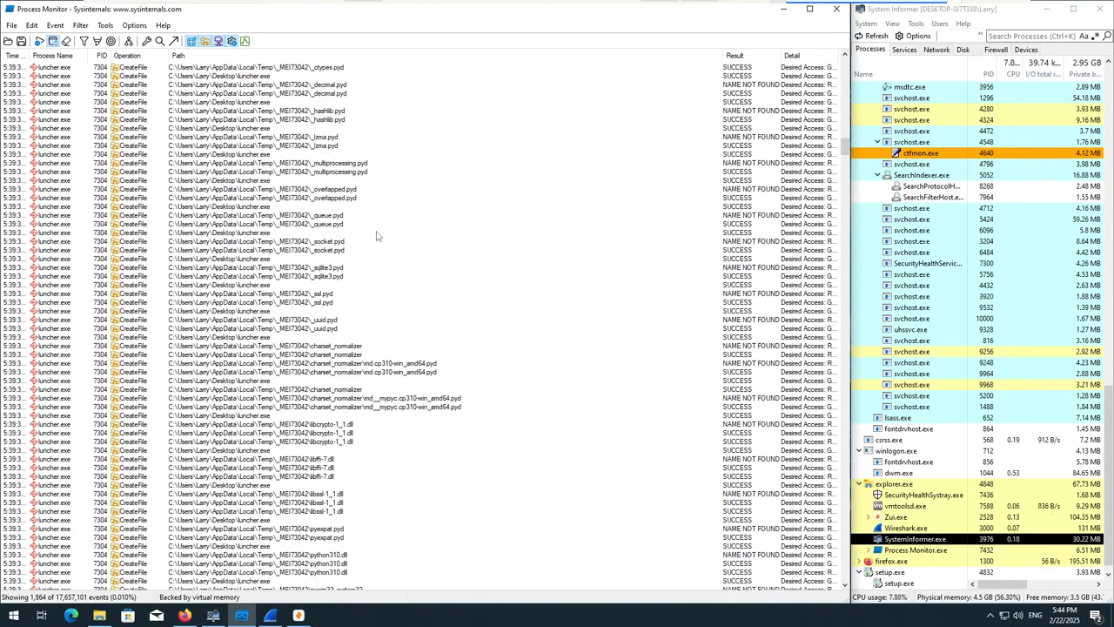
{"action": "scroll", "coordinate": [377, 235], "scroll_direction": "down", "scroll_amount": 1}
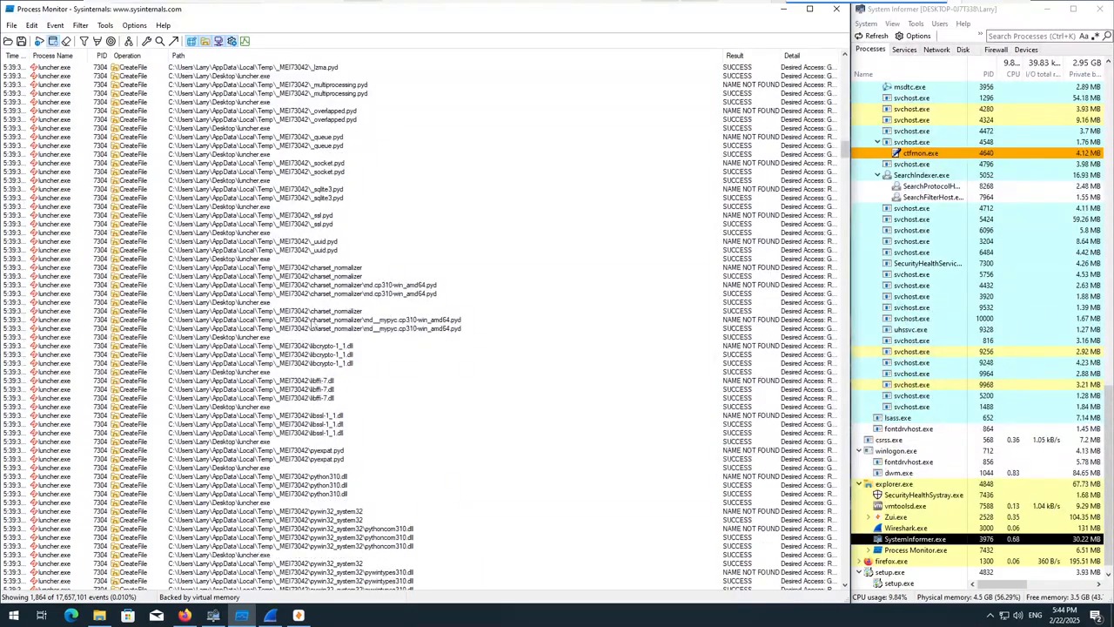
{"action": "left_click", "coordinate": [334, 321]}
{"action": "scroll", "coordinate": [348, 357], "scroll_direction": "down", "scroll_amount": 5}
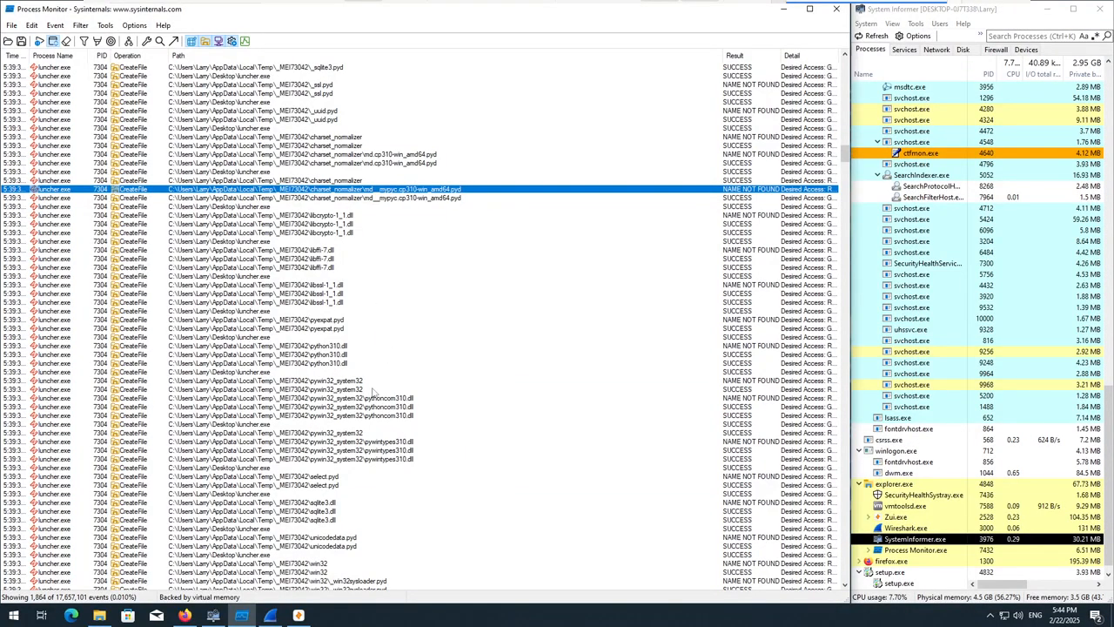
{"action": "left_click", "coordinate": [330, 356]}
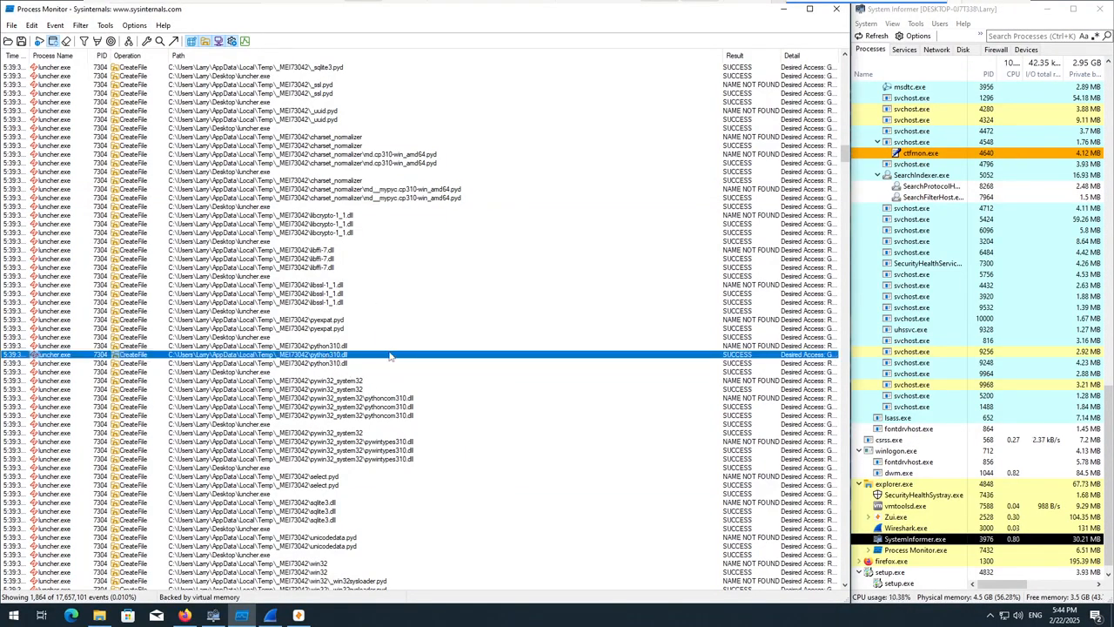
{"action": "scroll", "coordinate": [364, 357], "scroll_direction": "down", "scroll_amount": 3}
{"action": "scroll", "coordinate": [363, 355], "scroll_direction": "down", "scroll_amount": 2}
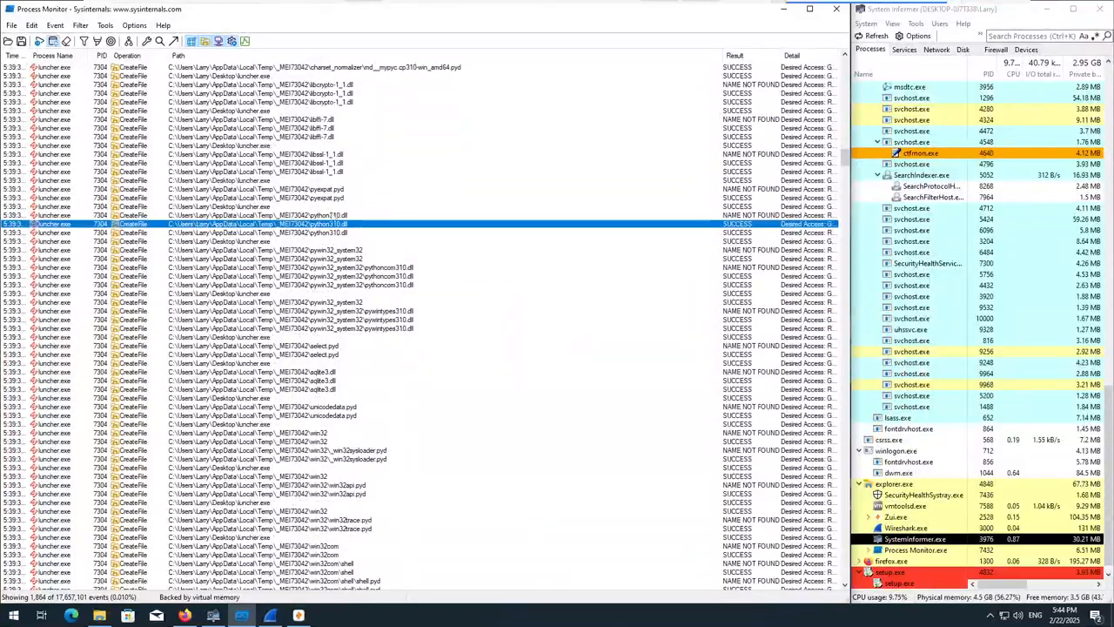
Try to open the location of pyexpat.pyd from its event, and close the File Explorer window.
{"action": "left_click", "coordinate": [332, 199]}
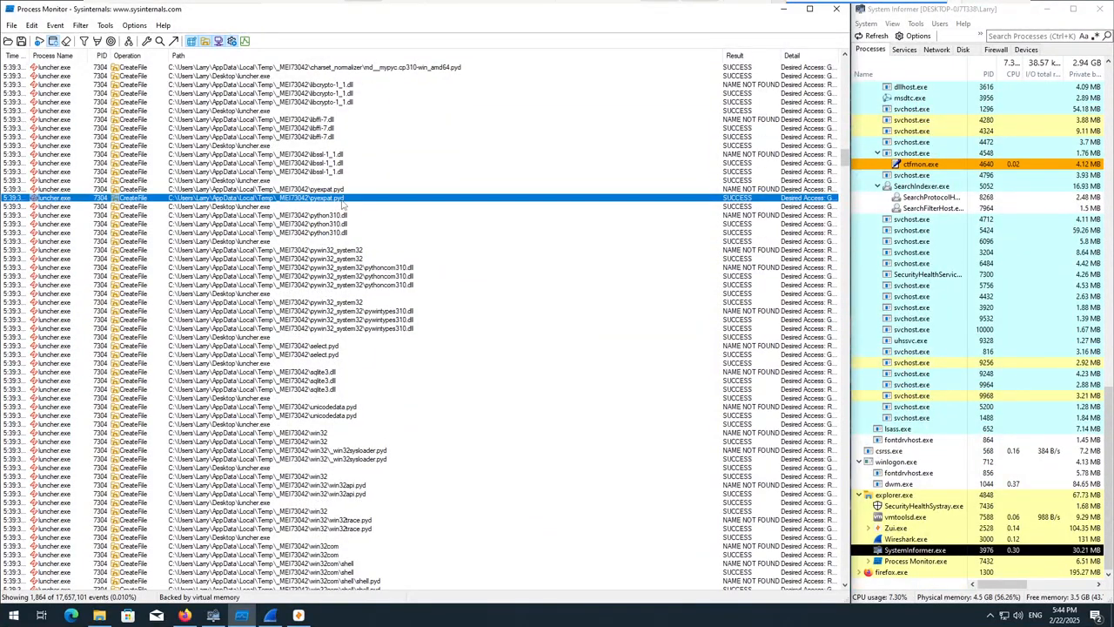
{"action": "right_click", "coordinate": [342, 202]}
{"action": "left_click", "coordinate": [387, 248]}
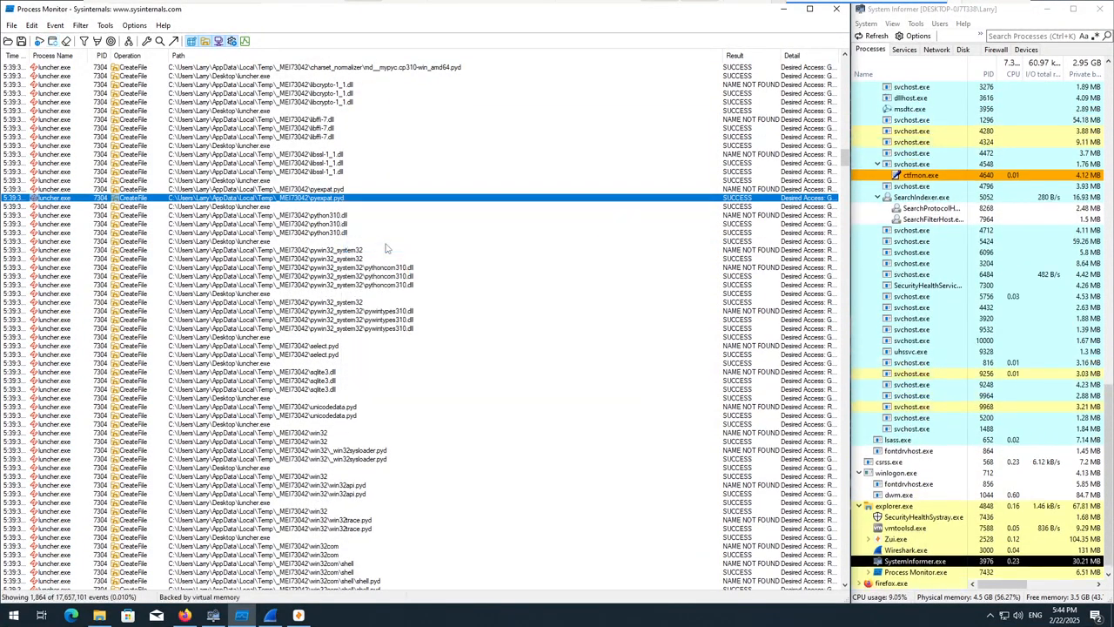
{"action": "left_click", "coordinate": [938, 195]}
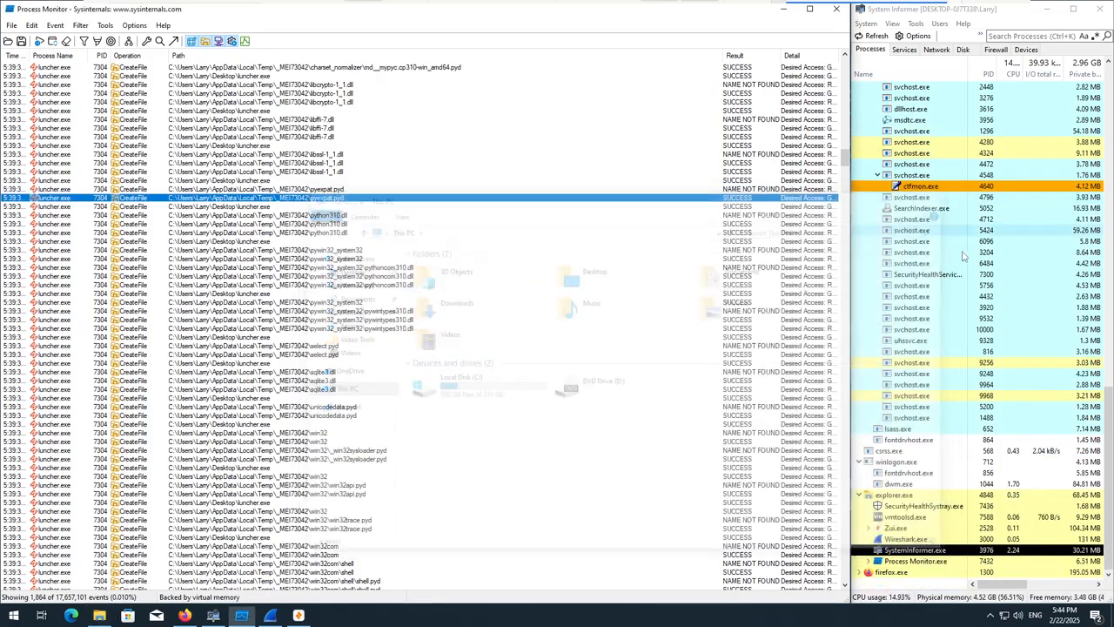
{"action": "mouse_move", "coordinate": [950, 365]}
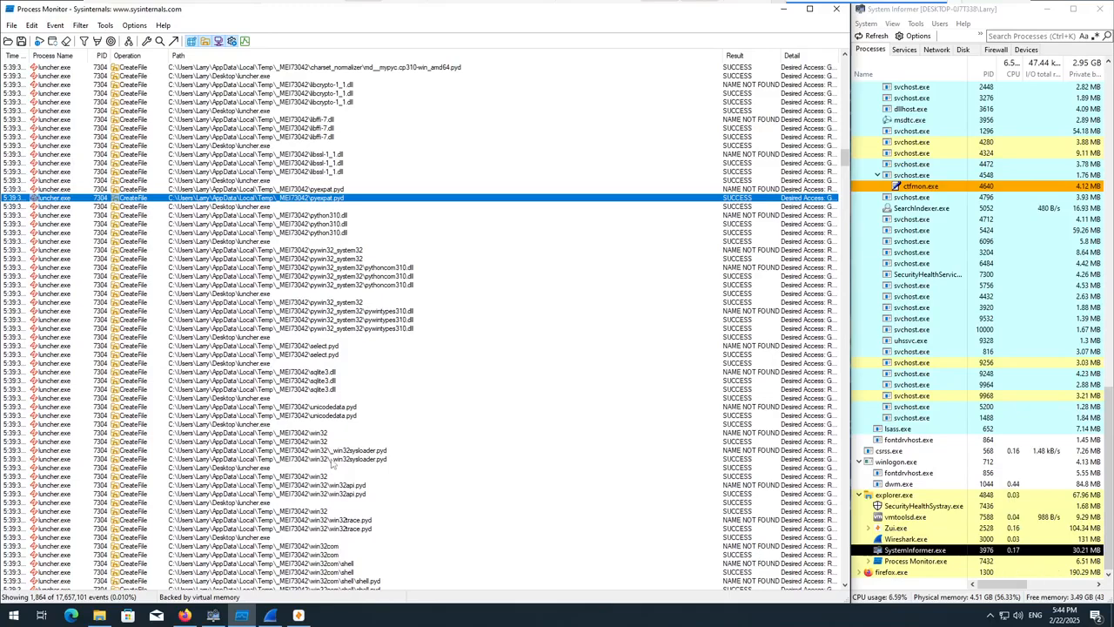
Review the events for the win32 modules, base_library.zip, certifi and the setuptools-65.5.0.dist-info folder.
{"action": "scroll", "coordinate": [369, 485], "scroll_direction": "down", "scroll_amount": 3}
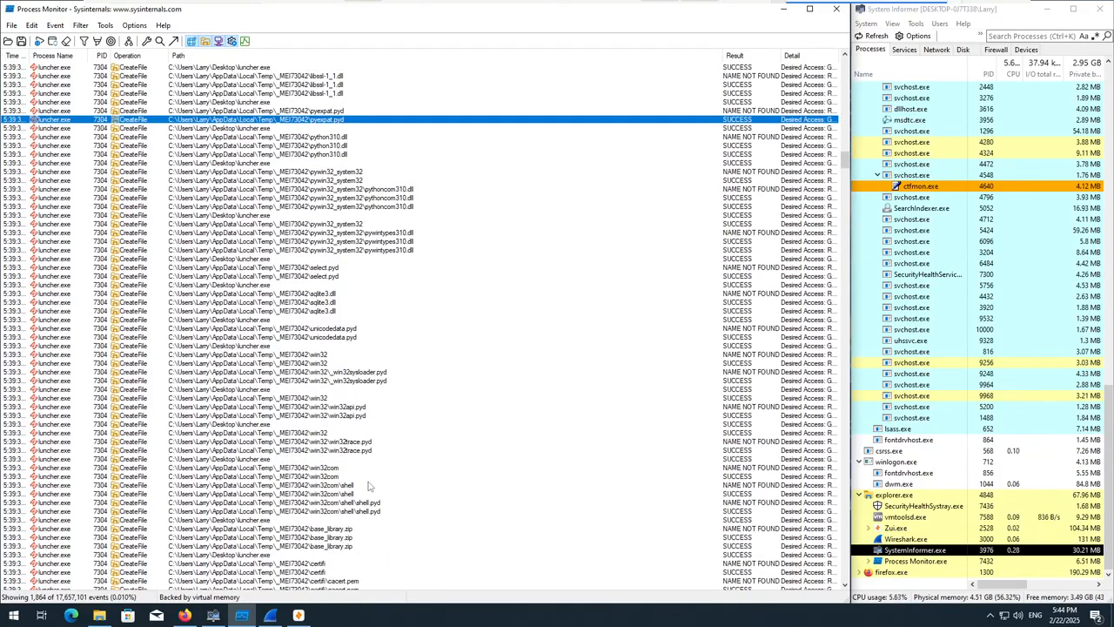
{"action": "scroll", "coordinate": [369, 486], "scroll_direction": "down", "scroll_amount": 8}
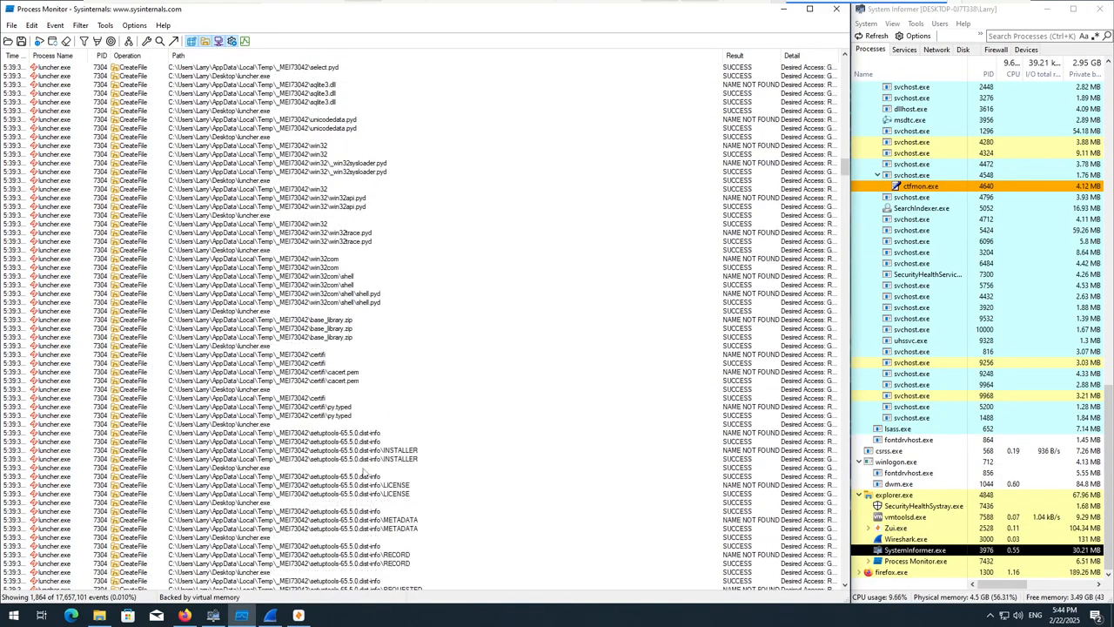
{"action": "scroll", "coordinate": [351, 458], "scroll_direction": "down", "scroll_amount": 1}
{"action": "scroll", "coordinate": [346, 427], "scroll_direction": "down", "scroll_amount": 8}
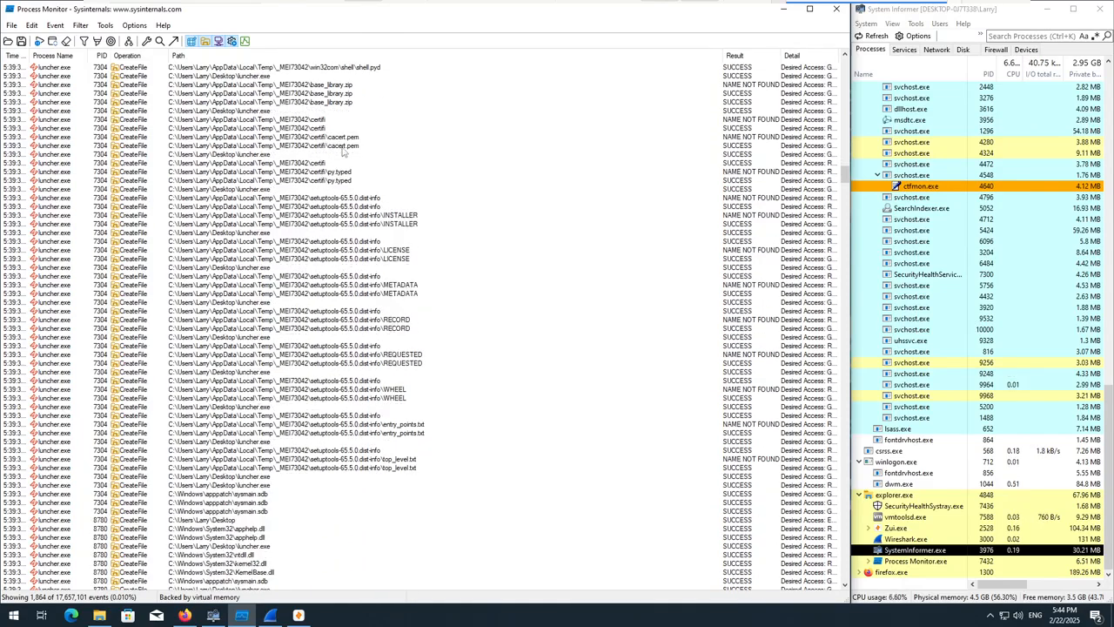
{"action": "scroll", "coordinate": [325, 176], "scroll_direction": "down", "scroll_amount": 1}
{"action": "scroll", "coordinate": [346, 315], "scroll_direction": "down", "scroll_amount": 1}
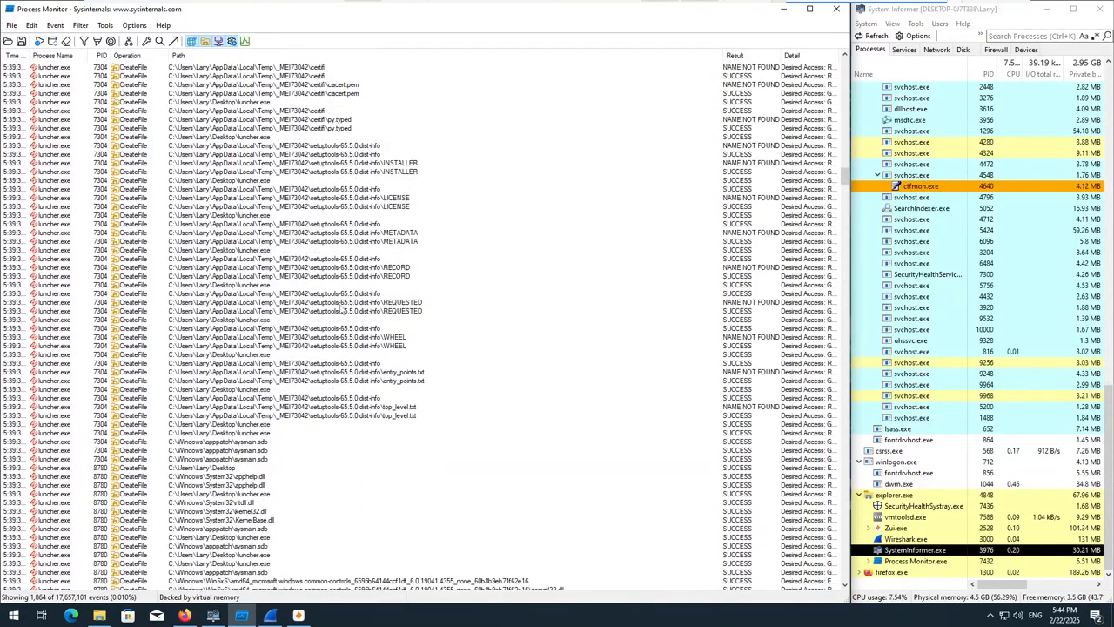
Examine the setuptools-65.5.0.dist-info file events, from INSTALLER, LICENSE and METADATA through RECORD, REQUESTED, WHEEL and entry_points.txt.
{"action": "left_click", "coordinate": [401, 172]}
{"action": "left_click", "coordinate": [393, 207]}
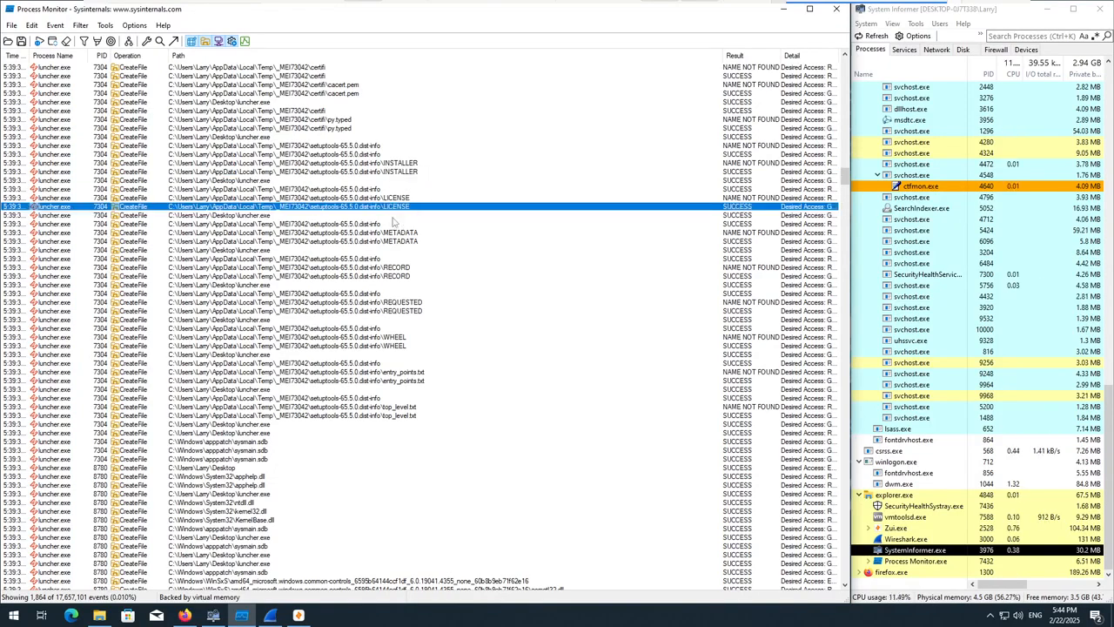
{"action": "left_click", "coordinate": [396, 233]}
{"action": "left_click", "coordinate": [387, 276]}
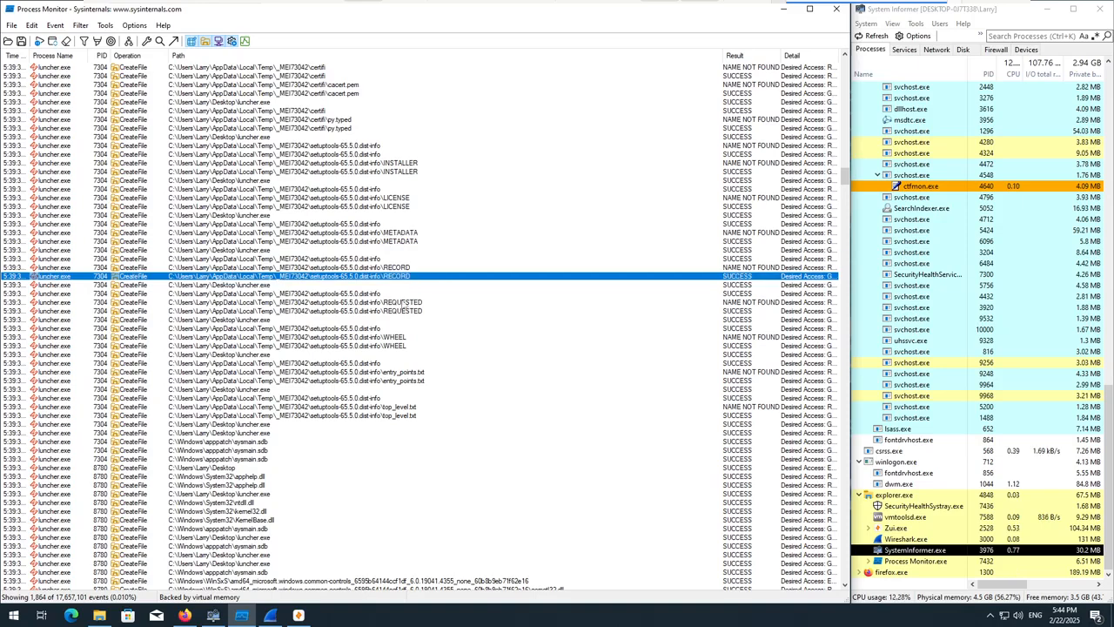
{"action": "left_click", "coordinate": [405, 307]}
{"action": "left_click", "coordinate": [405, 341]}
{"action": "left_click", "coordinate": [407, 382]}
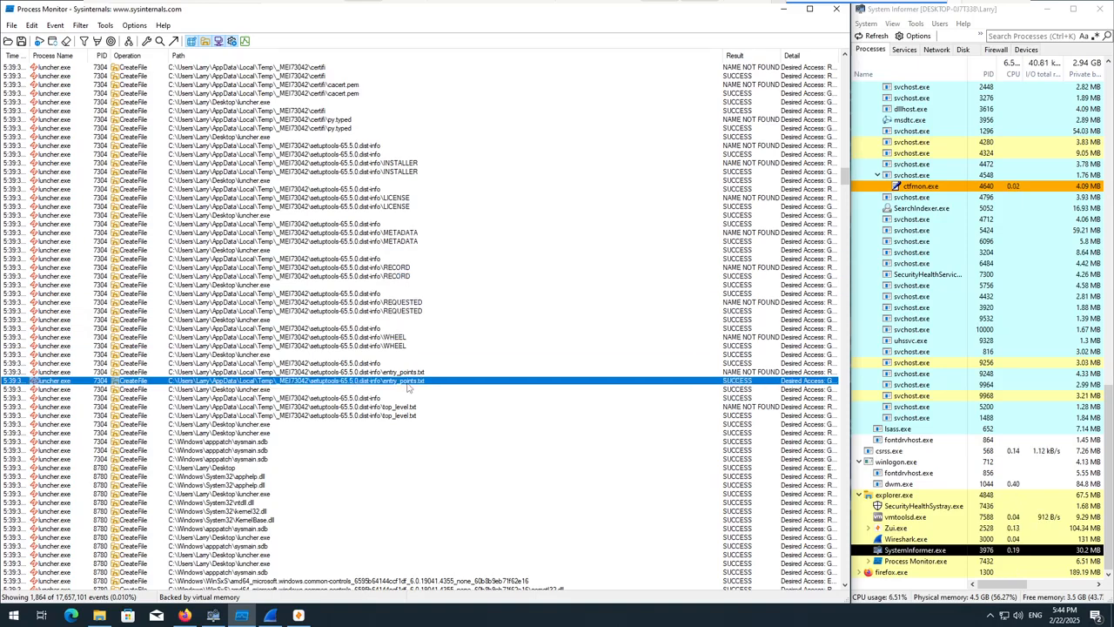
Try to open the location of entry_points.txt from its event, and close the File Explorer window.
{"action": "right_click", "coordinate": [407, 387]}
{"action": "left_click", "coordinate": [429, 203]}
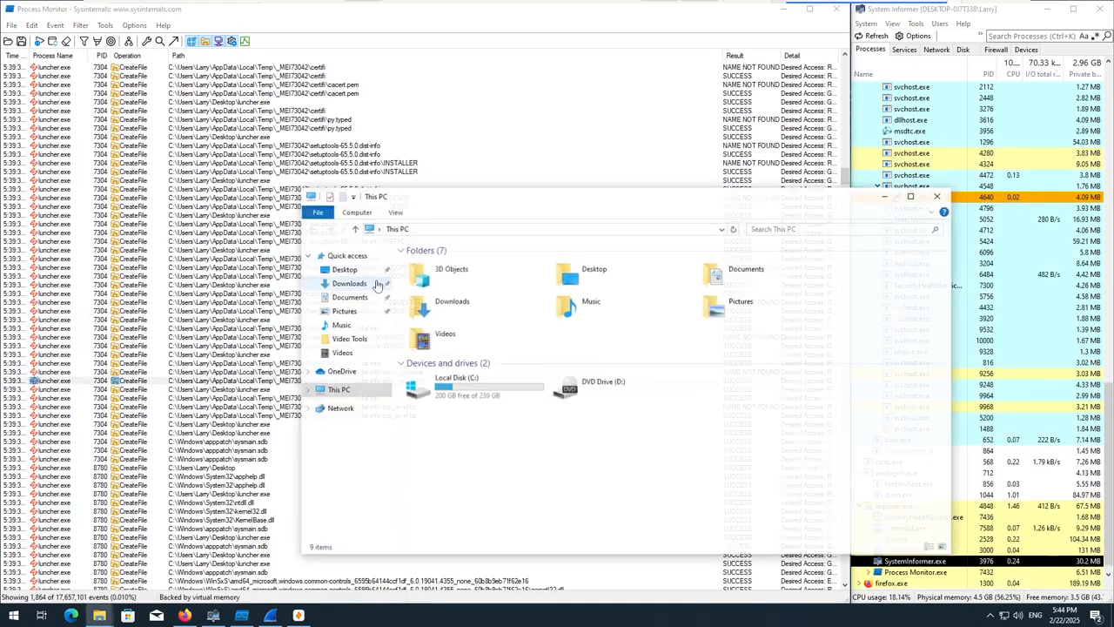
{"action": "left_click", "coordinate": [945, 196]}
Examine the luncher.exe events under process ID 8780, including its Desktop executable and the system DLLs.
{"action": "scroll", "coordinate": [430, 385], "scroll_direction": "down", "scroll_amount": 4}
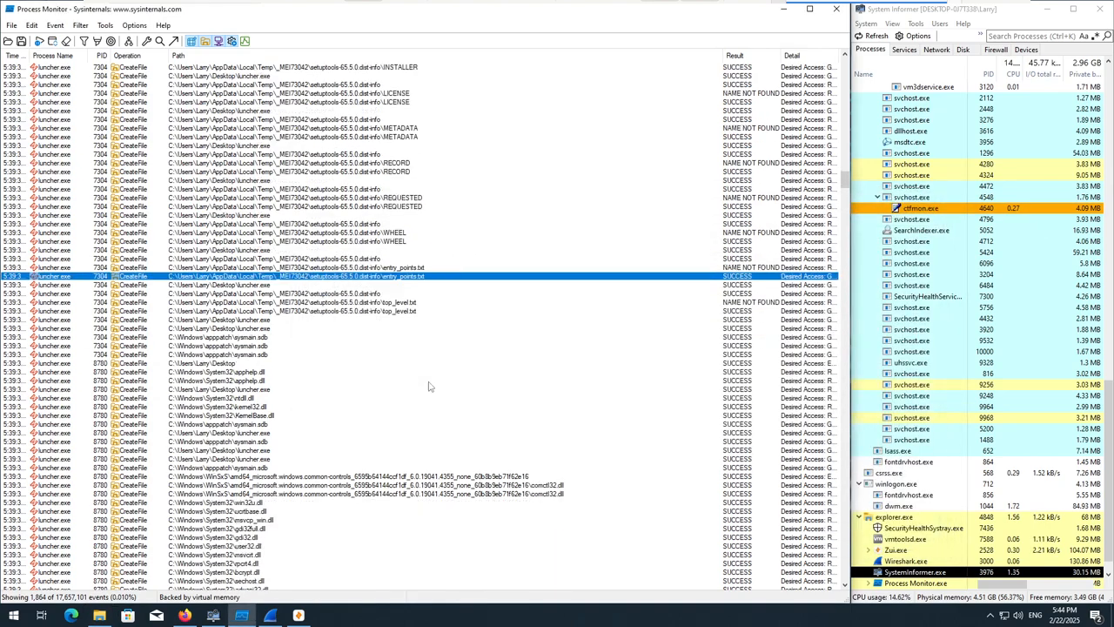
{"action": "scroll", "coordinate": [420, 398], "scroll_direction": "down", "scroll_amount": 2}
{"action": "left_click", "coordinate": [268, 339]}
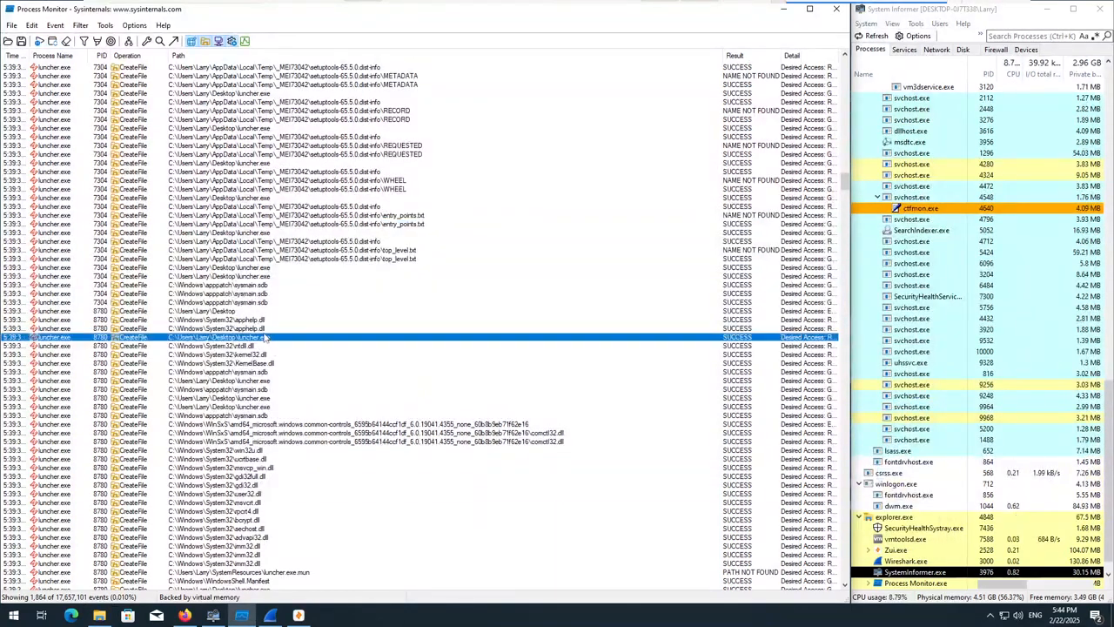
{"action": "scroll", "coordinate": [302, 396], "scroll_direction": "down", "scroll_amount": 3}
{"action": "scroll", "coordinate": [302, 396], "scroll_direction": "down", "scroll_amount": 7}
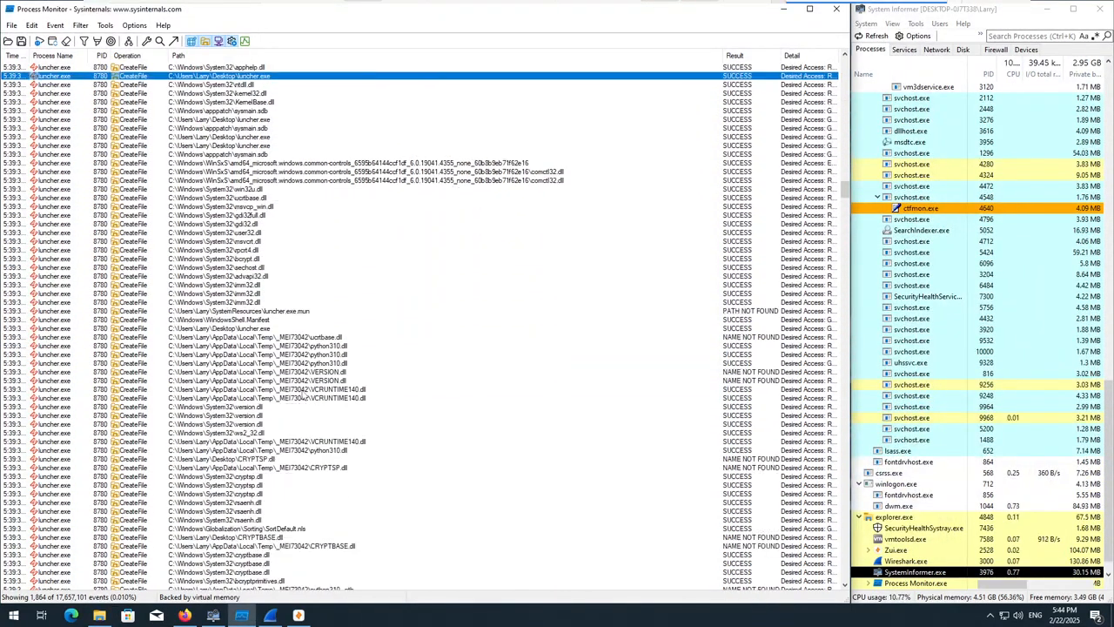
Examine the luncher.exe events from luncher.exe.mun and WindowsShell.Manifest through base_library.zip, lib-dynload and the _ctypes.pyd module.
{"action": "left_click", "coordinate": [295, 312]}
{"action": "scroll", "coordinate": [292, 335], "scroll_direction": "down", "scroll_amount": 1}
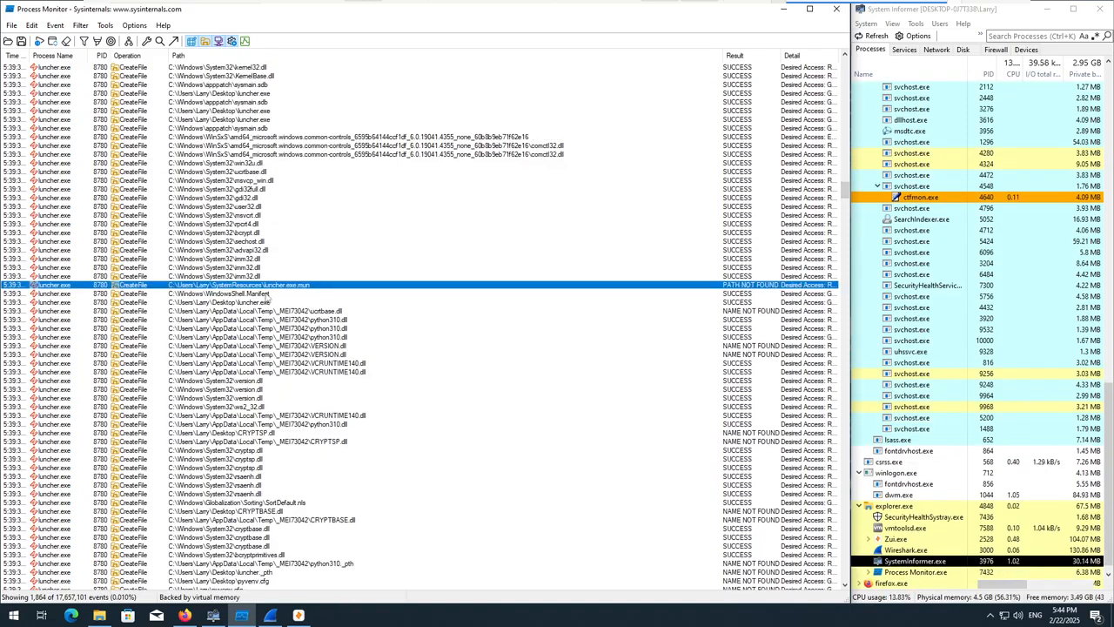
{"action": "left_click", "coordinate": [265, 294]}
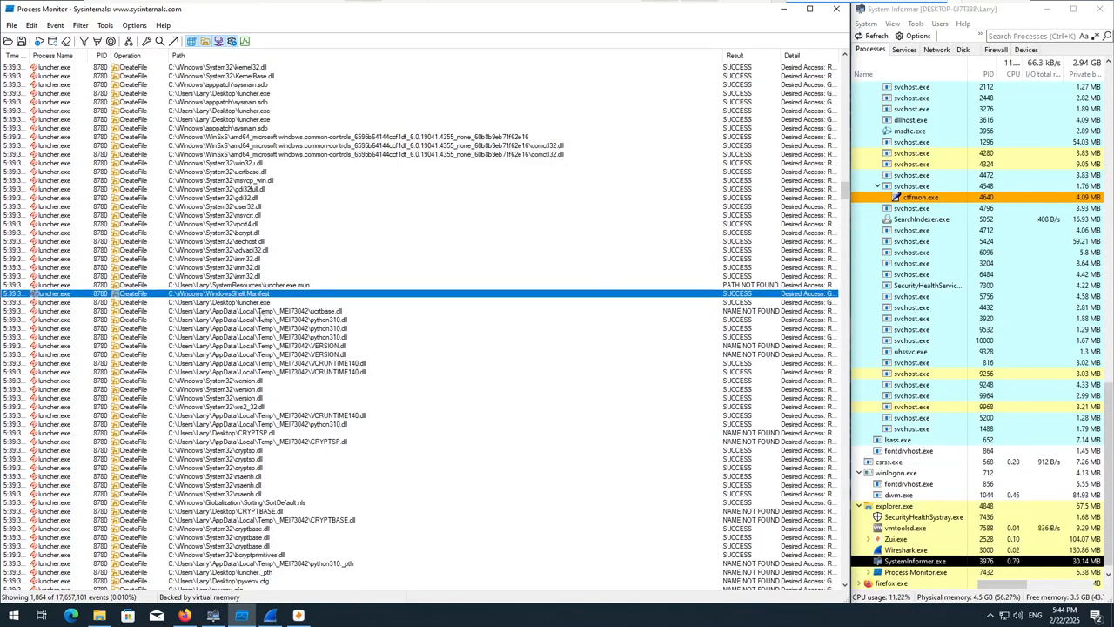
{"action": "scroll", "coordinate": [254, 328], "scroll_direction": "down", "scroll_amount": 19}
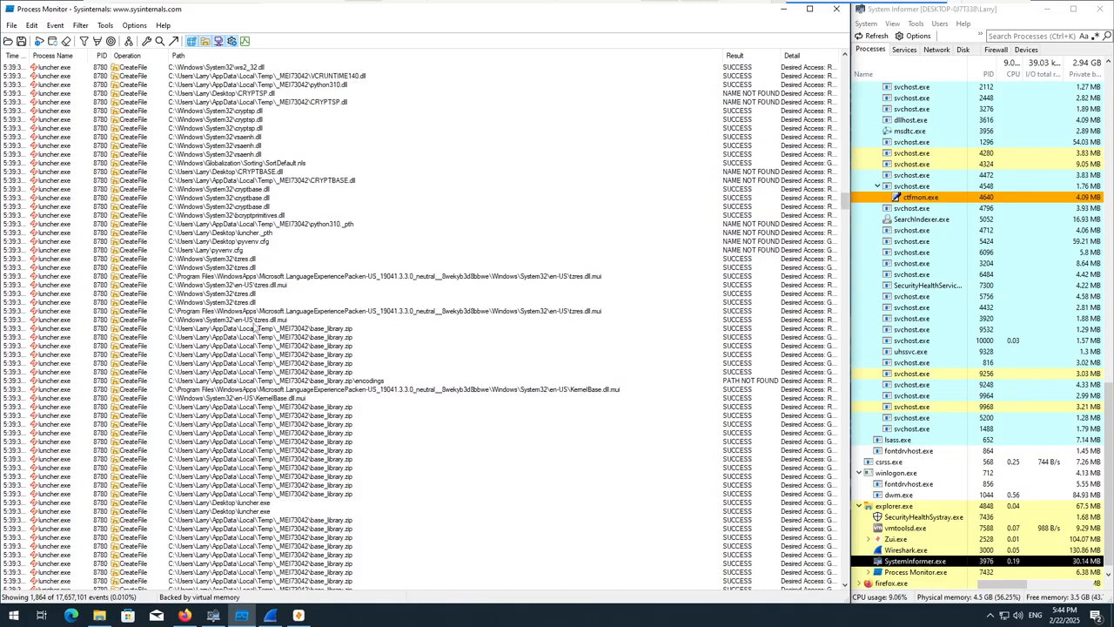
{"action": "scroll", "coordinate": [254, 329], "scroll_direction": "down", "scroll_amount": 15}
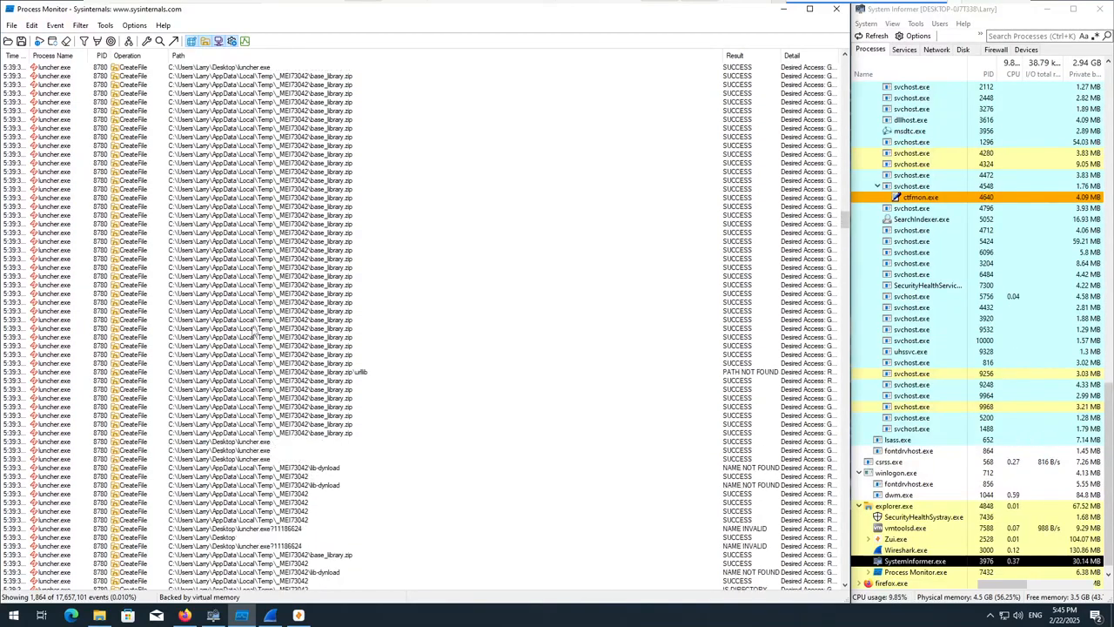
{"action": "scroll", "coordinate": [257, 330], "scroll_direction": "down", "scroll_amount": 10}
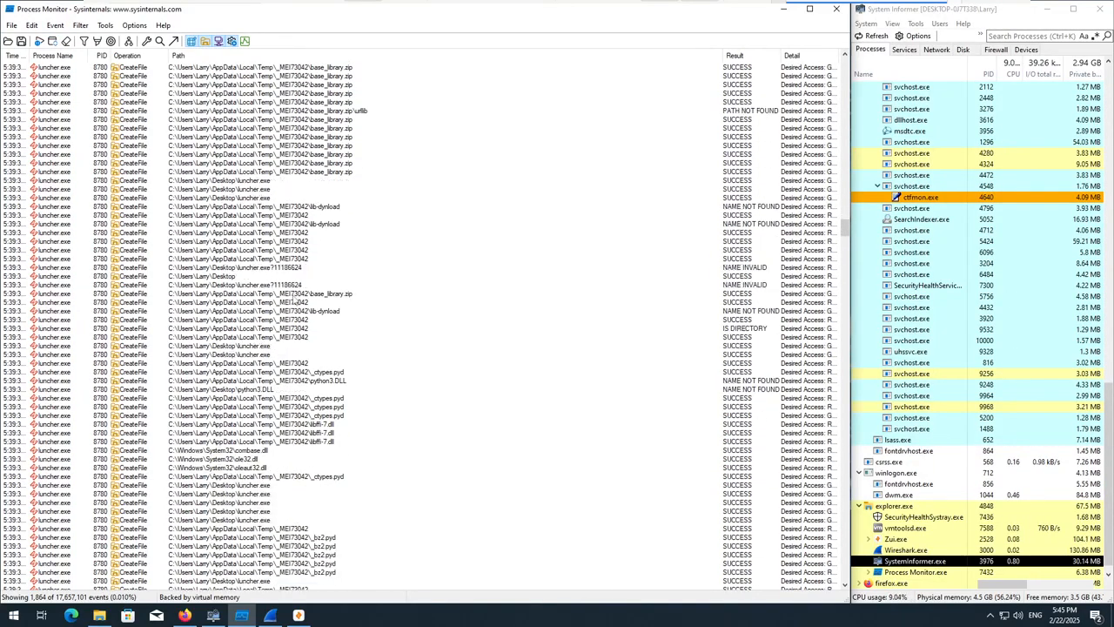
Review the events for the win32, Pythonwin and pywin32_system32 folders and for _socket.pyd, select.pyd, pyexpat.pyd and pkg_resources.
{"action": "scroll", "coordinate": [281, 318], "scroll_direction": "down", "scroll_amount": 15}
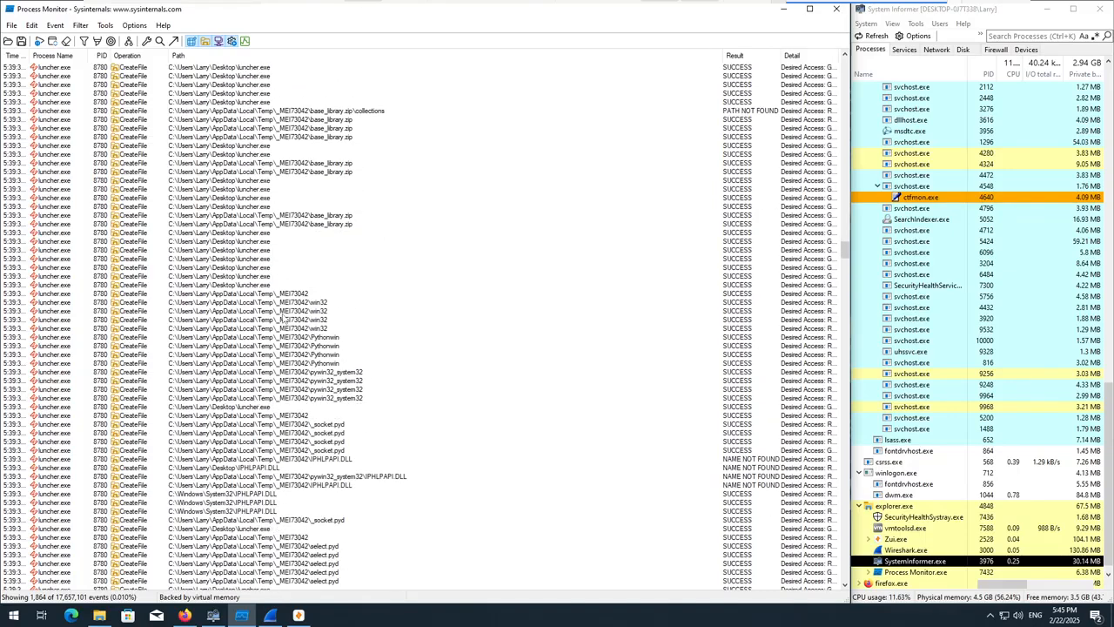
{"action": "scroll", "coordinate": [279, 322], "scroll_direction": "down", "scroll_amount": 15}
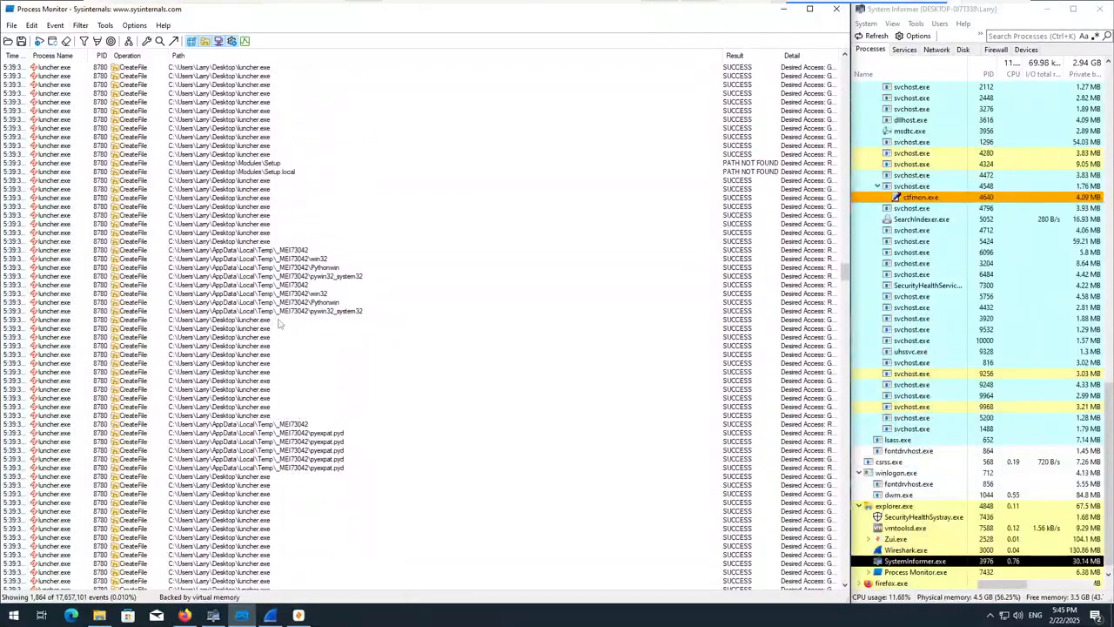
{"action": "scroll", "coordinate": [280, 324], "scroll_direction": "down", "scroll_amount": 6}
{"action": "scroll", "coordinate": [272, 325], "scroll_direction": "down", "scroll_amount": 10}
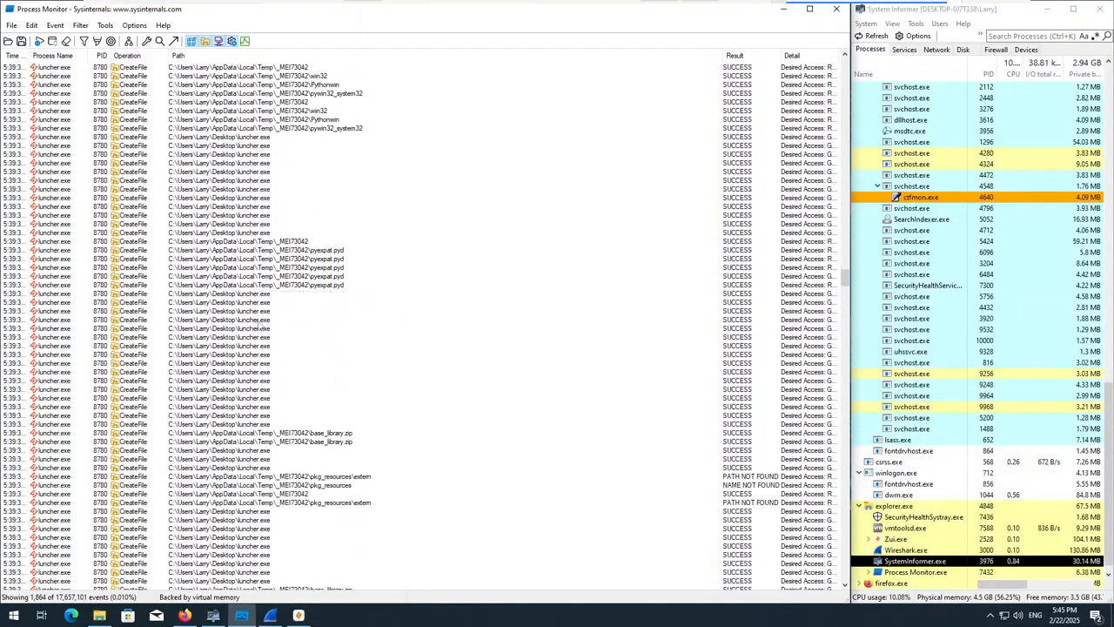
{"action": "scroll", "coordinate": [238, 441], "scroll_direction": "down", "scroll_amount": 11}
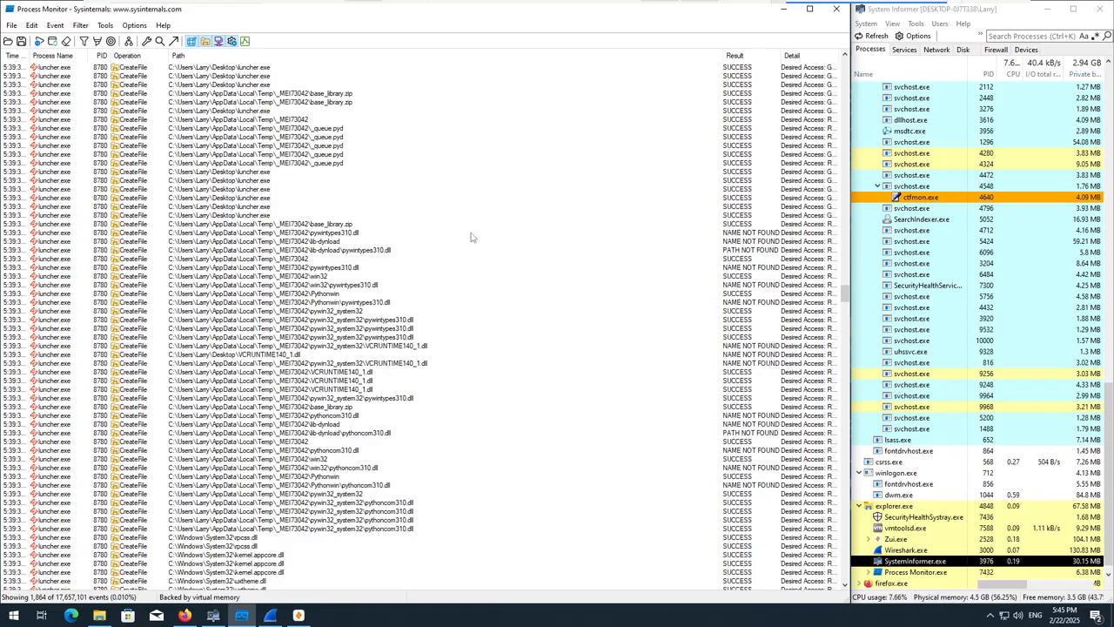
Examine the events for pywintypes310.dll, pythoncom310.dll, win32api.pyd and the pkg_resources vendor files pyparsing core.py and packaging markers.py.
{"action": "scroll", "coordinate": [389, 258], "scroll_direction": "down", "scroll_amount": 4}
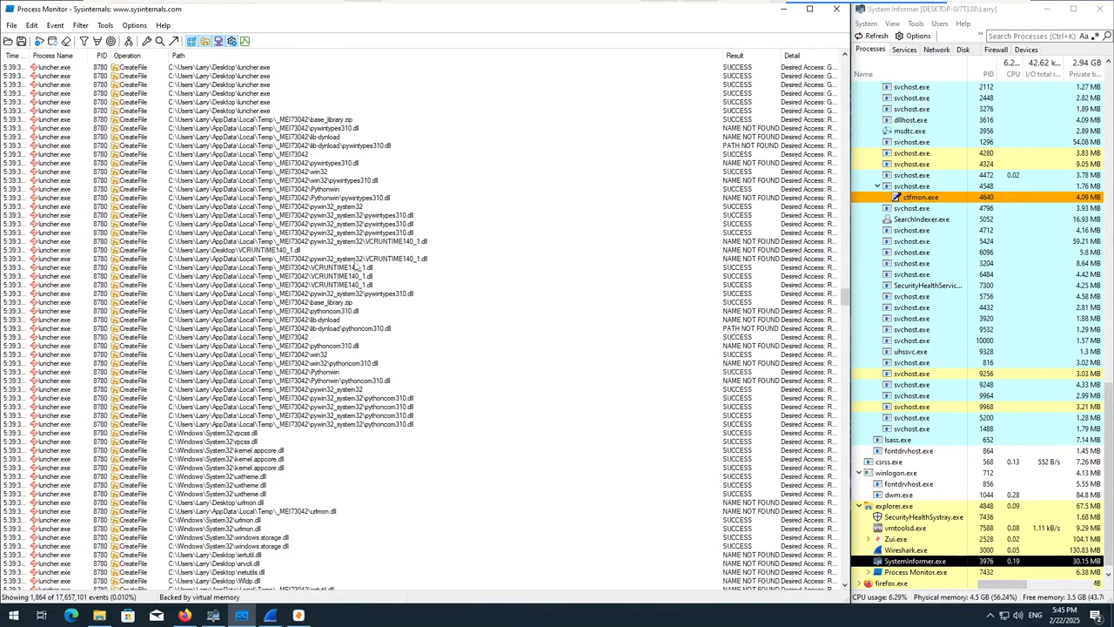
{"action": "scroll", "coordinate": [344, 248], "scroll_direction": "down", "scroll_amount": 15}
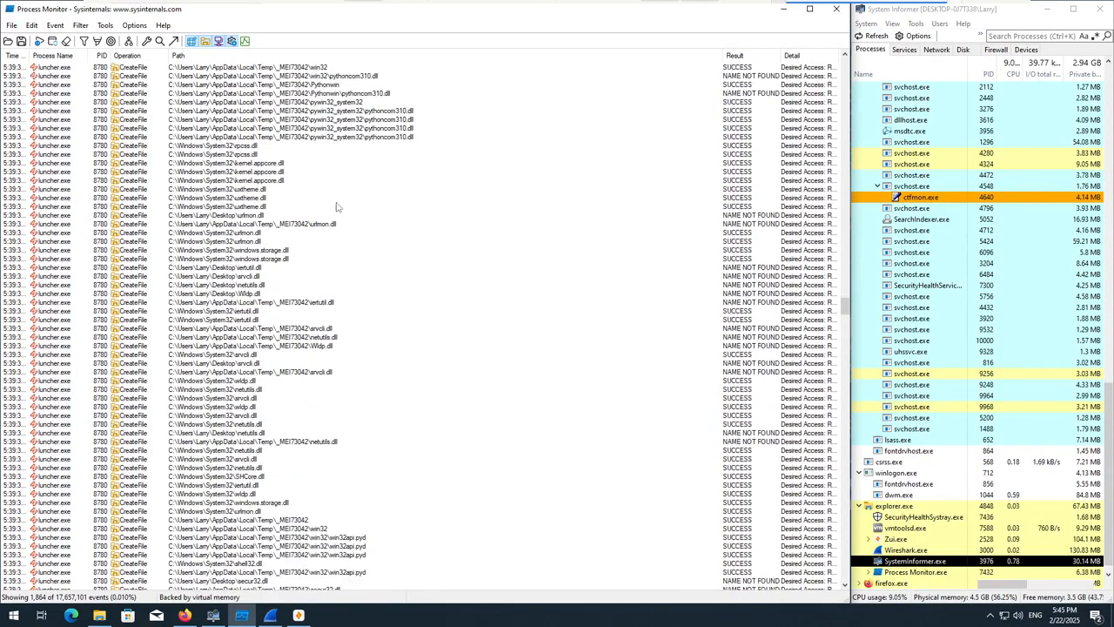
{"action": "scroll", "coordinate": [383, 305], "scroll_direction": "down", "scroll_amount": 11}
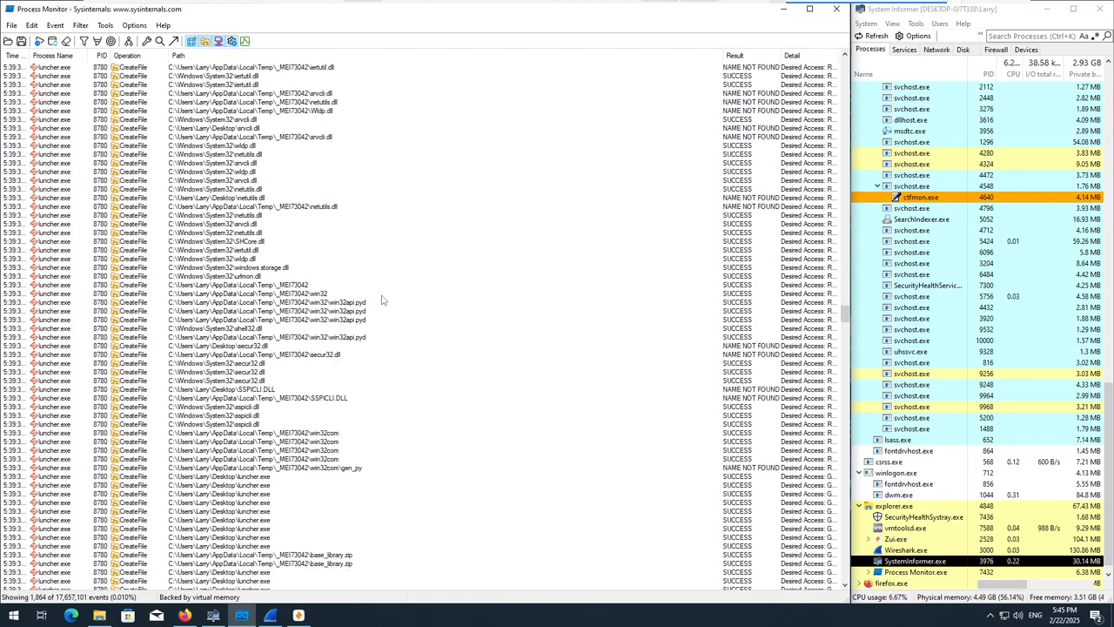
{"action": "scroll", "coordinate": [371, 304], "scroll_direction": "down", "scroll_amount": 8}
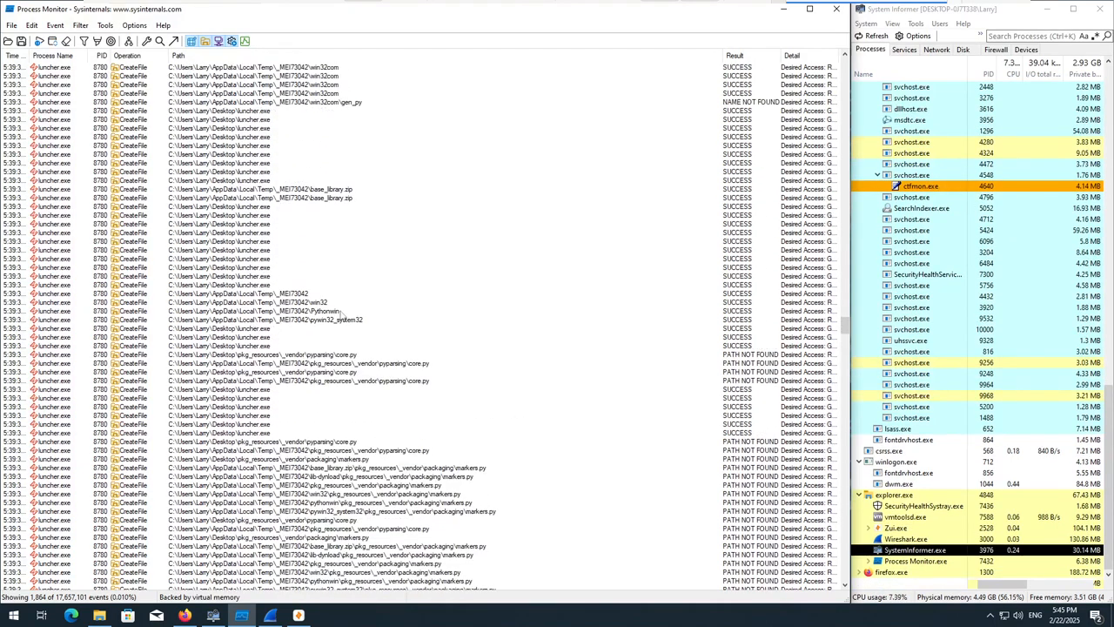
{"action": "scroll", "coordinate": [348, 324], "scroll_direction": "down", "scroll_amount": 20}
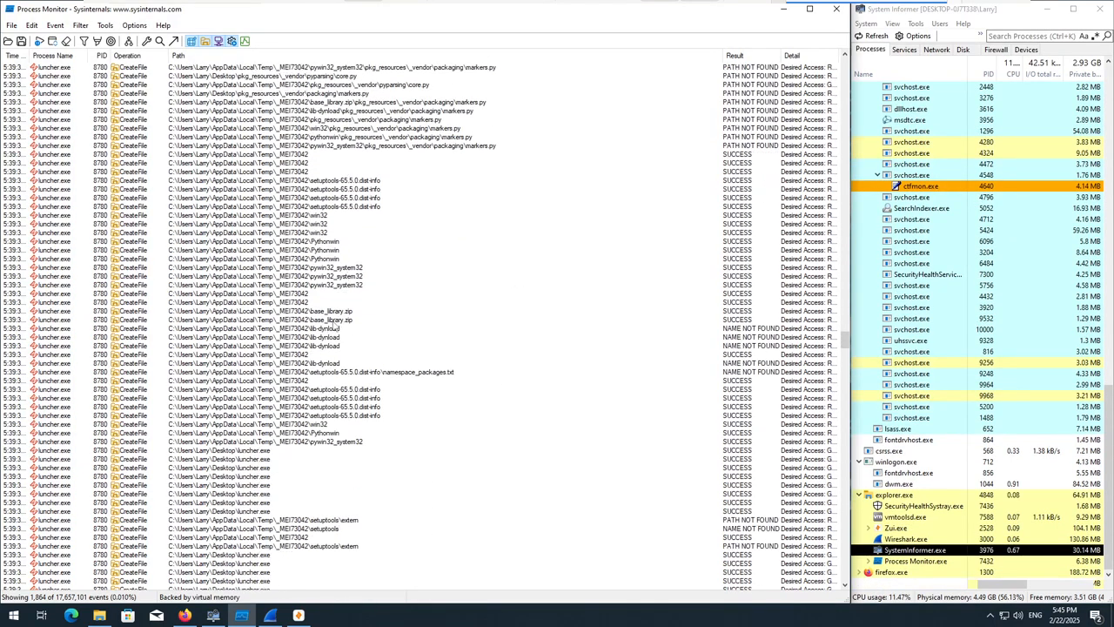
Check the cmd.exe events and the lookups for setuptools\_vendor\pyparsing\core.py and setuptools\_vendor\packaging\markers.py.
{"action": "scroll", "coordinate": [309, 324], "scroll_direction": "down", "scroll_amount": 18}
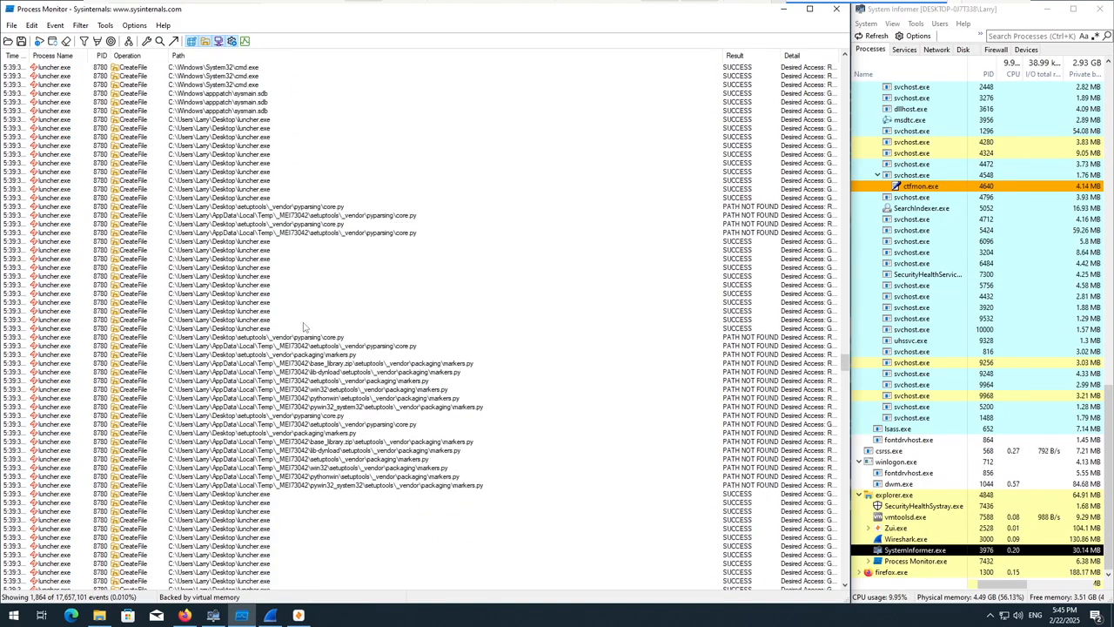
{"action": "scroll", "coordinate": [320, 417], "scroll_direction": "down", "scroll_amount": 4}
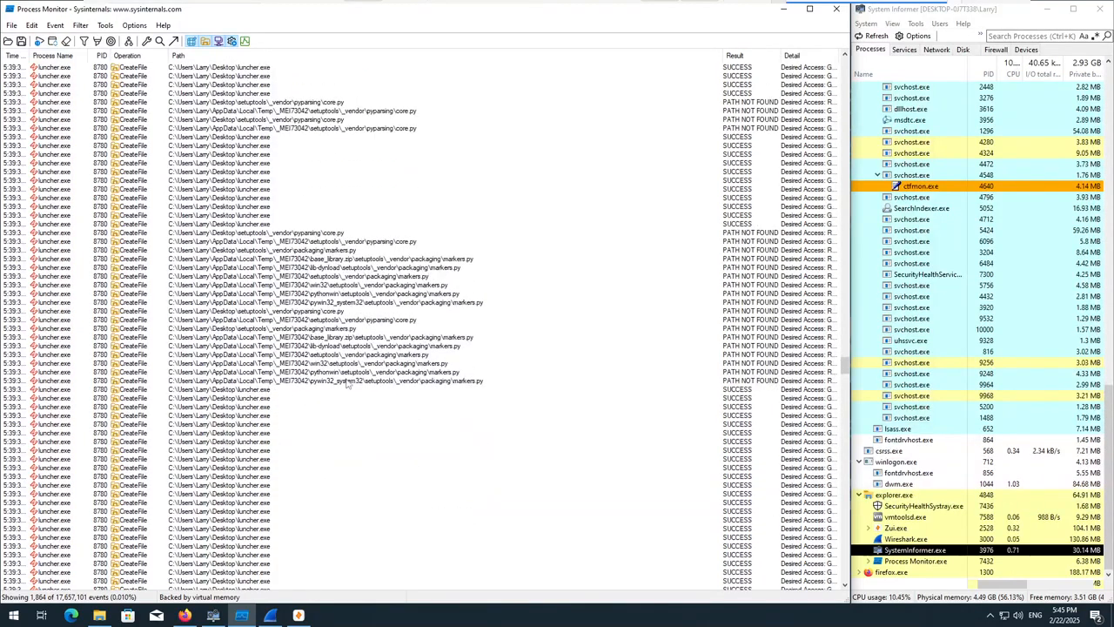
{"action": "left_click", "coordinate": [325, 320]}
{"action": "scroll", "coordinate": [328, 379], "scroll_direction": "down", "scroll_amount": 2}
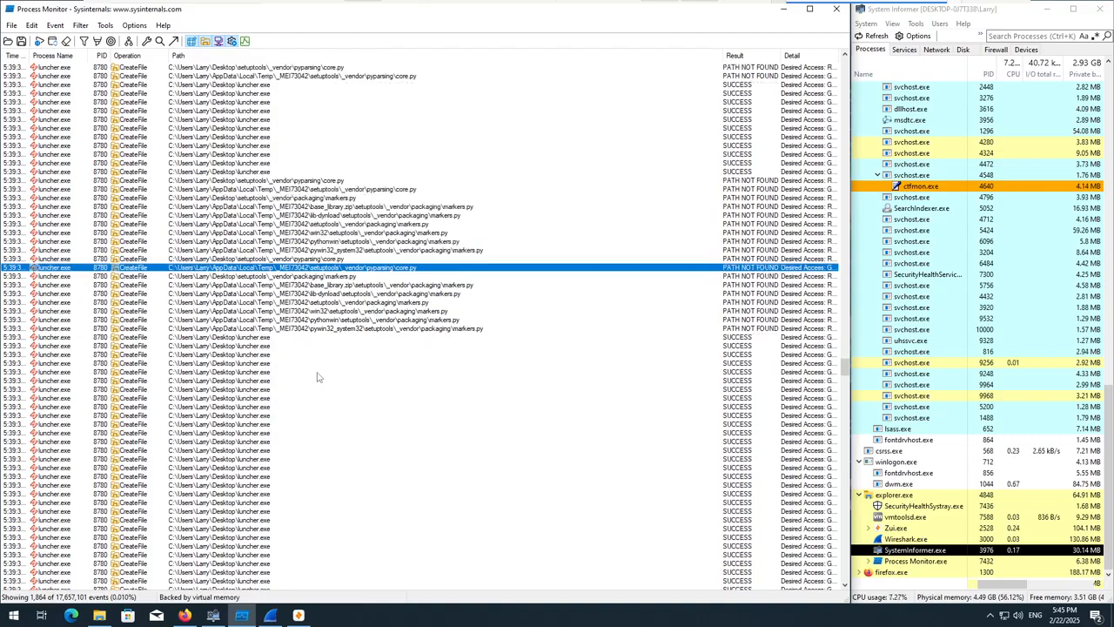
{"action": "left_click", "coordinate": [325, 321]}
Review the events for _ssl.pyd, libcrypto-1_1.dll, _uuid.pyd and _cffi_backend, continuing into the Crypto modules.
{"action": "scroll", "coordinate": [364, 381], "scroll_direction": "down", "scroll_amount": 10}
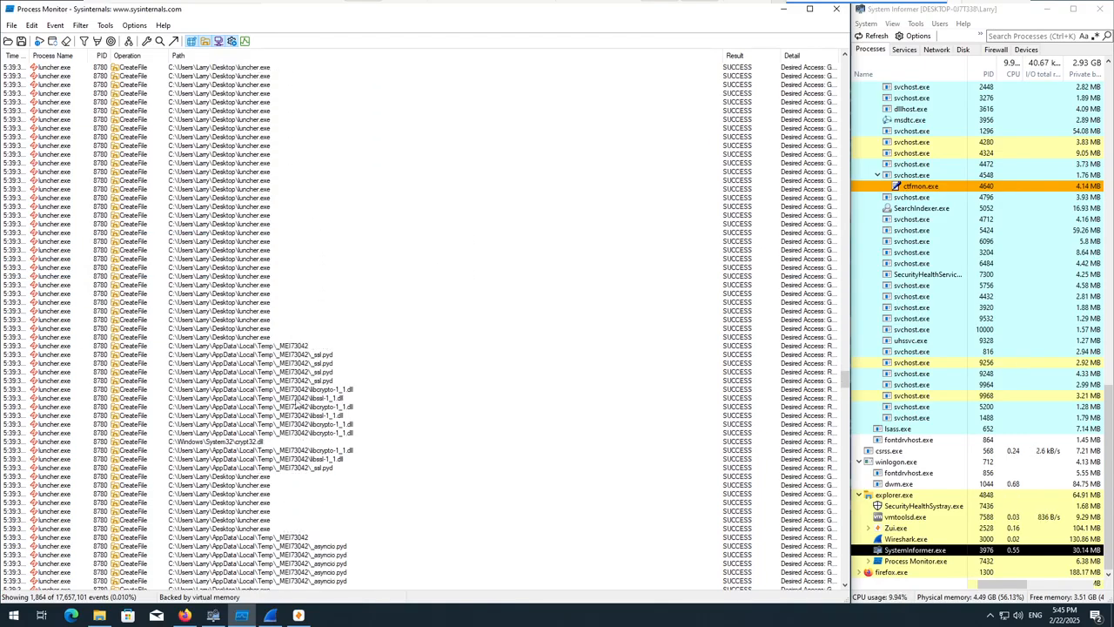
{"action": "scroll", "coordinate": [300, 386], "scroll_direction": "down", "scroll_amount": 10}
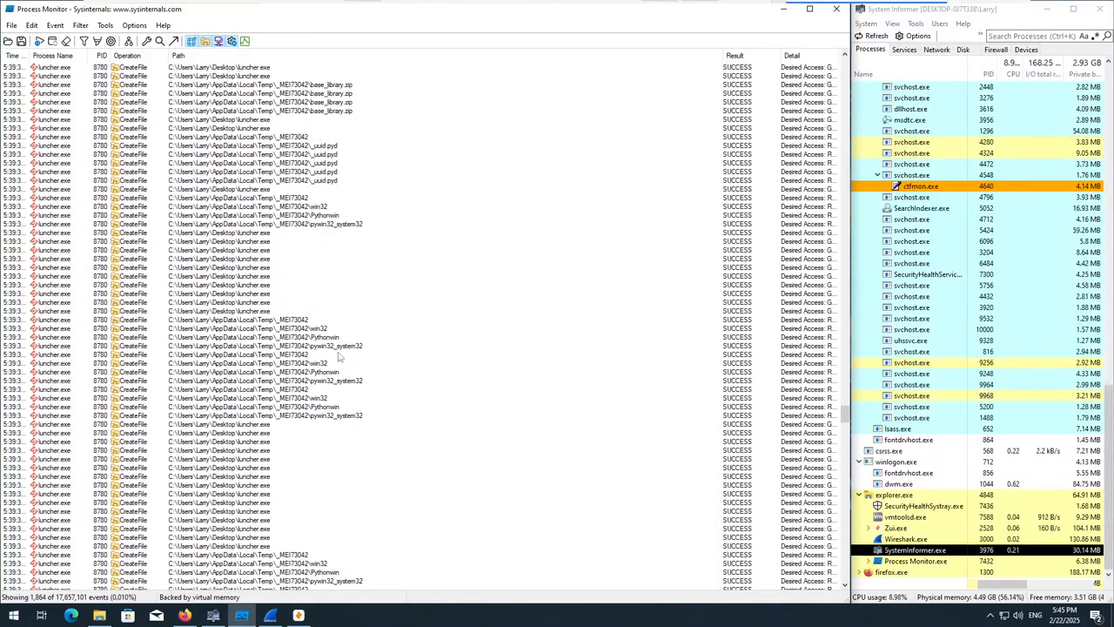
{"action": "scroll", "coordinate": [348, 362], "scroll_direction": "down", "scroll_amount": 10}
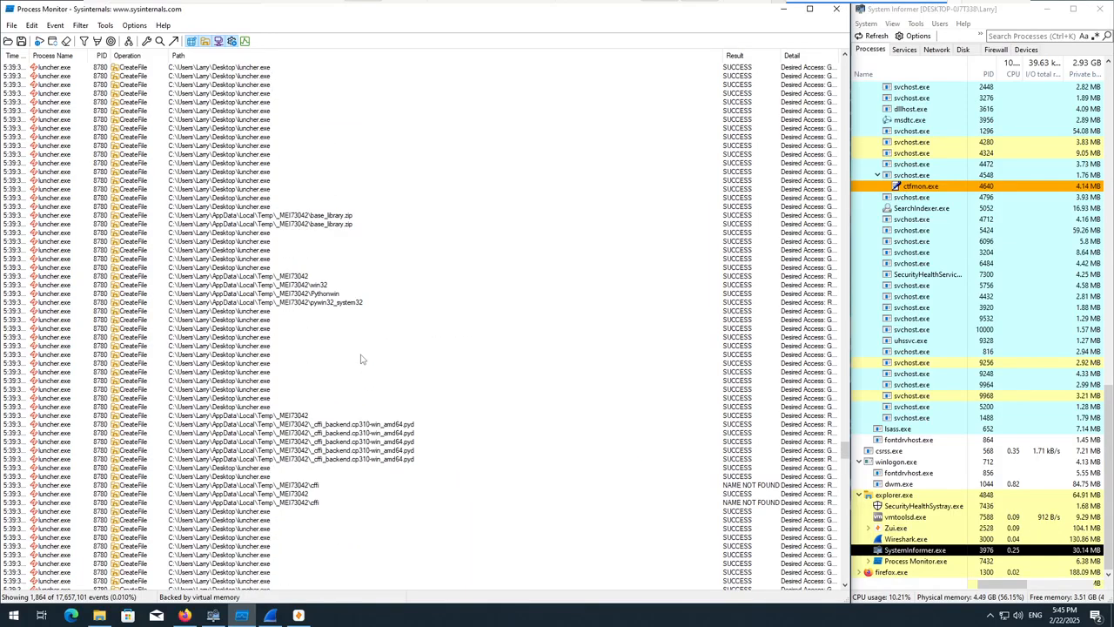
{"action": "scroll", "coordinate": [362, 358], "scroll_direction": "down", "scroll_amount": 10}
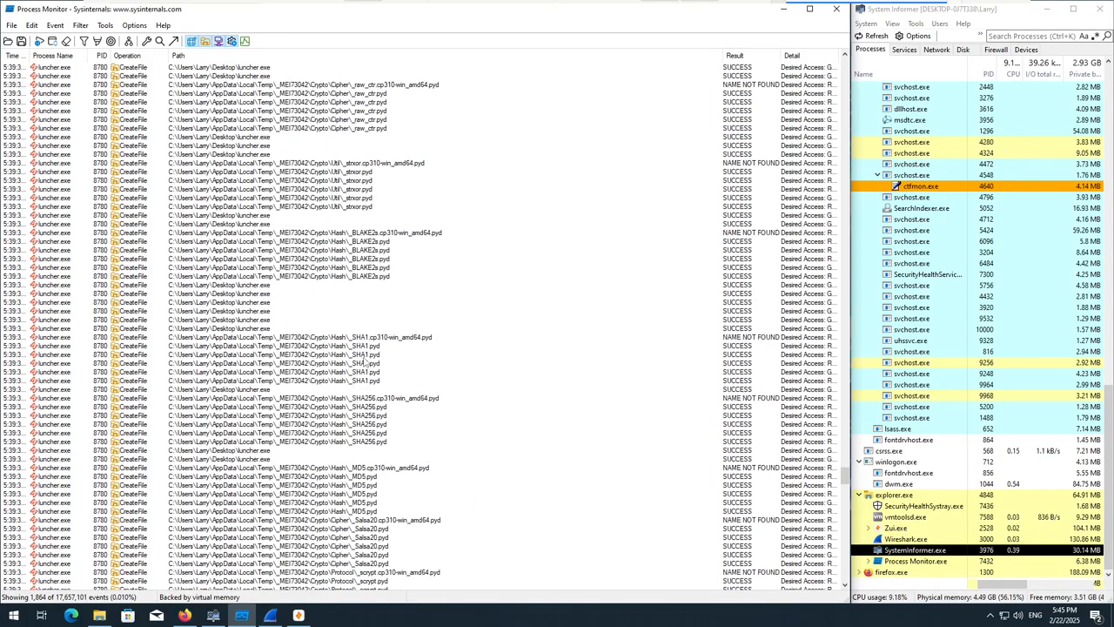
{"action": "scroll", "coordinate": [383, 259], "scroll_direction": "down", "scroll_amount": 5}
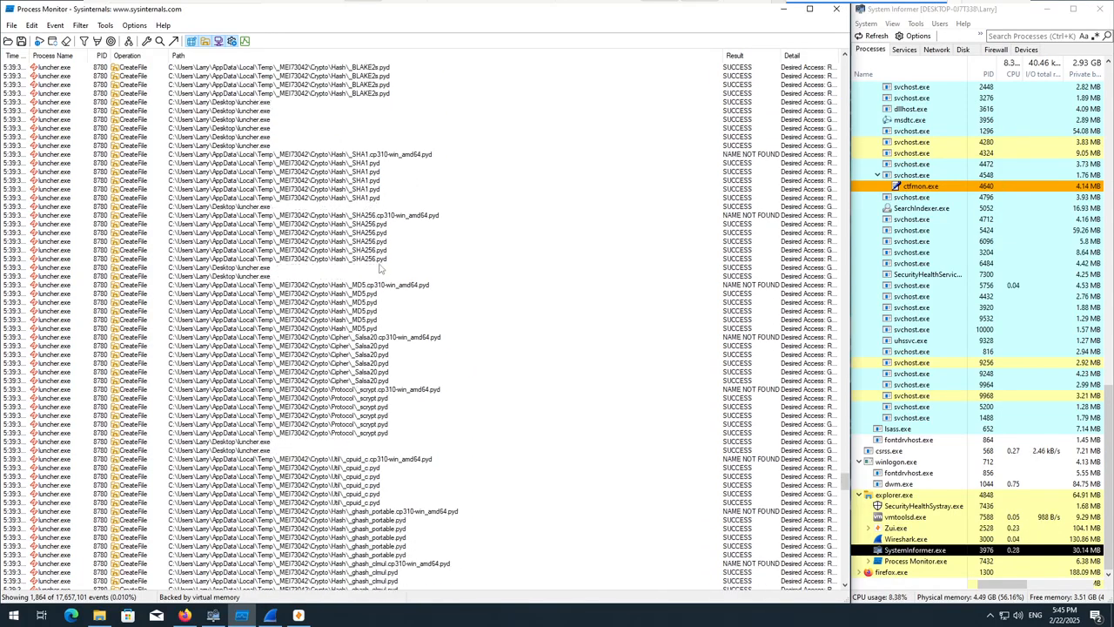
Examine the Crypto\Cipher events for the raw ecb, cbc, cfb, ofb and ctr modules, and the Crypto\Hash BLAKE2s events.
{"action": "scroll", "coordinate": [382, 259], "scroll_direction": "up", "scroll_amount": 18}
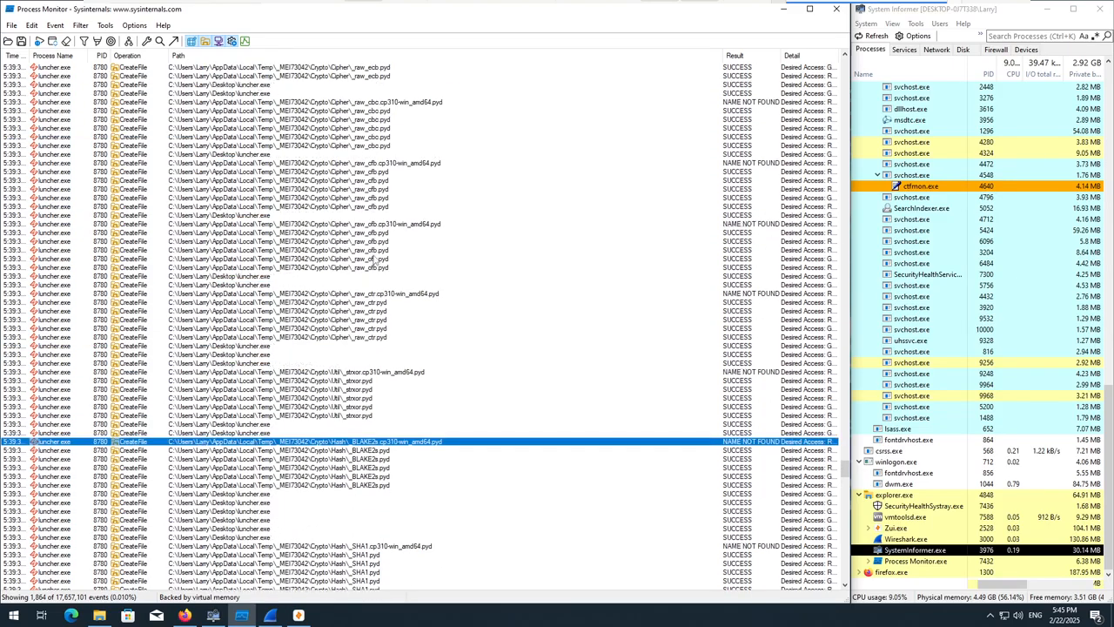
{"action": "scroll", "coordinate": [373, 259], "scroll_direction": "up", "scroll_amount": 4}
{"action": "scroll", "coordinate": [374, 259], "scroll_direction": "down", "scroll_amount": 5}
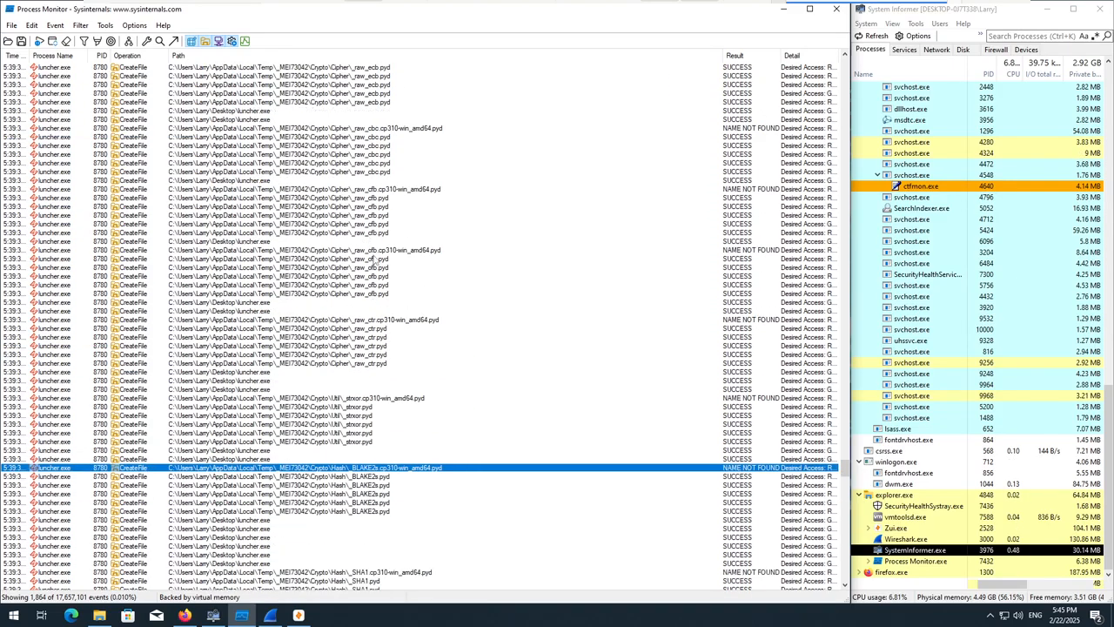
{"action": "scroll", "coordinate": [374, 274], "scroll_direction": "down", "scroll_amount": 11}
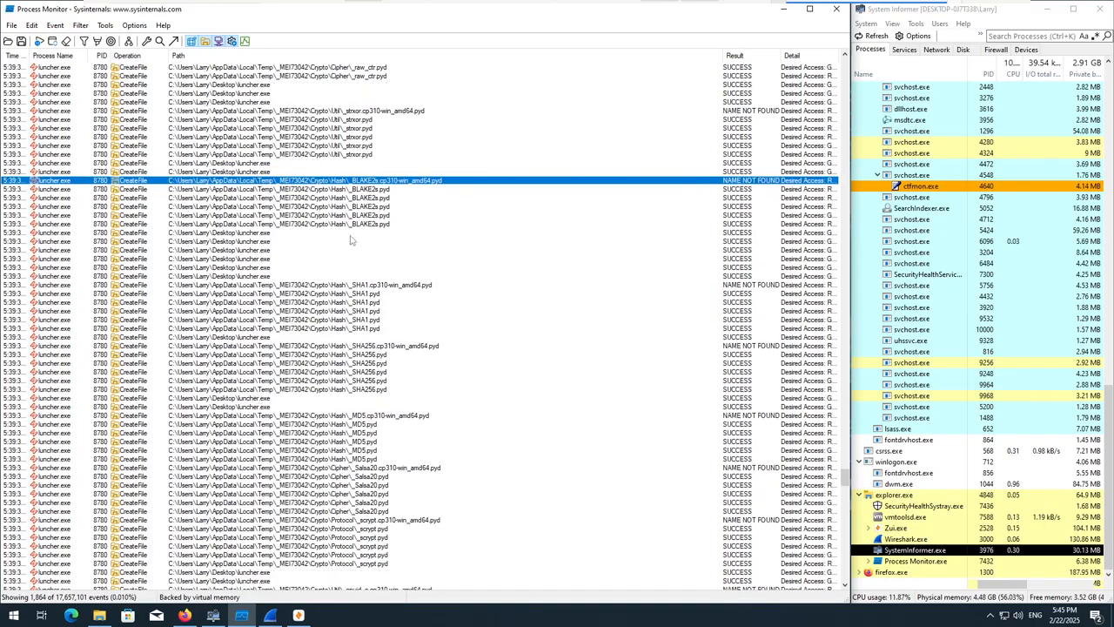
{"action": "left_click", "coordinate": [353, 225]}
Inspect the Crypto\Hash events for the _SHA1.pyd, _SHA256.pyd and _MD5.pyd modules.
{"action": "scroll", "coordinate": [369, 229], "scroll_direction": "down", "scroll_amount": 4}
{"action": "left_click", "coordinate": [353, 207]}
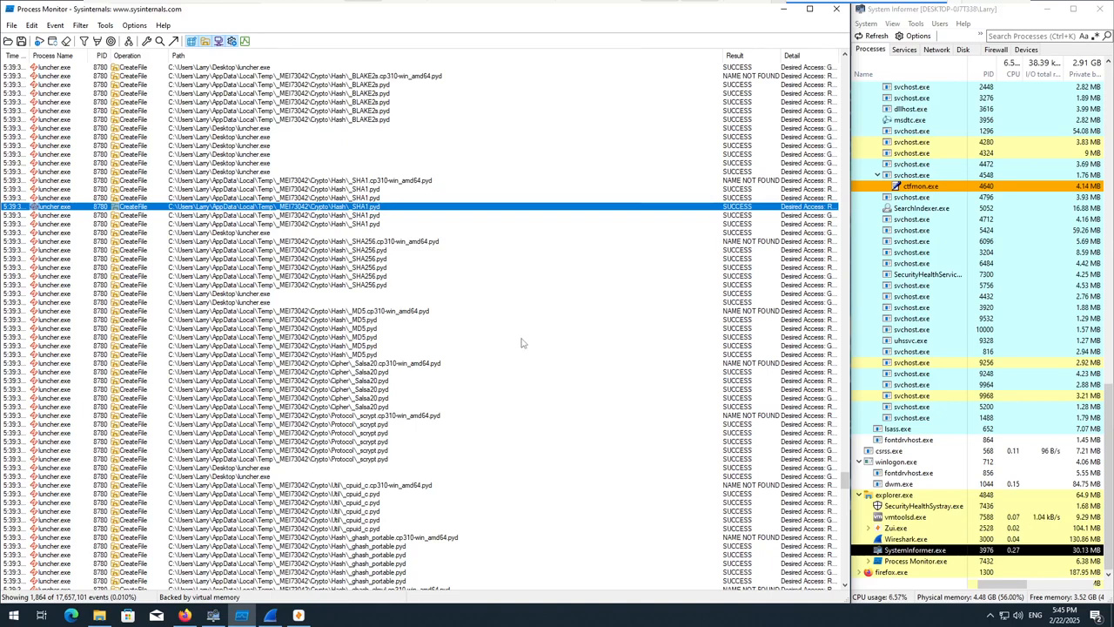
{"action": "left_click", "coordinate": [383, 277]}
{"action": "scroll", "coordinate": [389, 300], "scroll_direction": "down", "scroll_amount": 3}
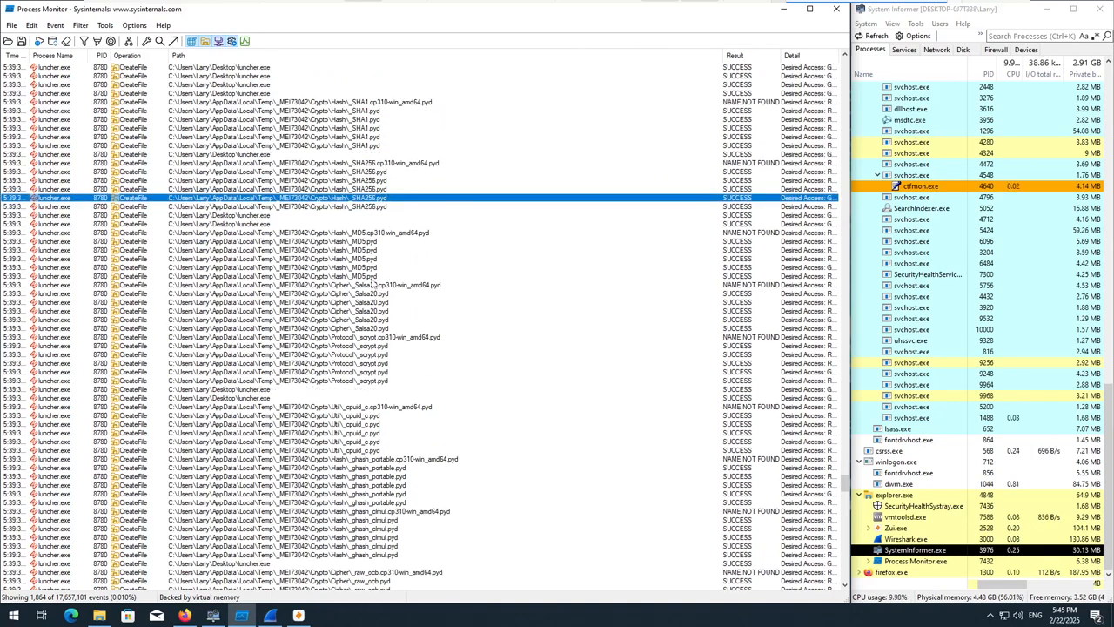
{"action": "left_click", "coordinate": [364, 268]}
{"action": "scroll", "coordinate": [362, 273], "scroll_direction": "down", "scroll_amount": 5}
Examine the events for Discord, the Startup copy of luncher.exe, and the Opera, Chrome, Brave, Yandex and Edge user data folders.
{"action": "scroll", "coordinate": [362, 272], "scroll_direction": "down", "scroll_amount": 17}
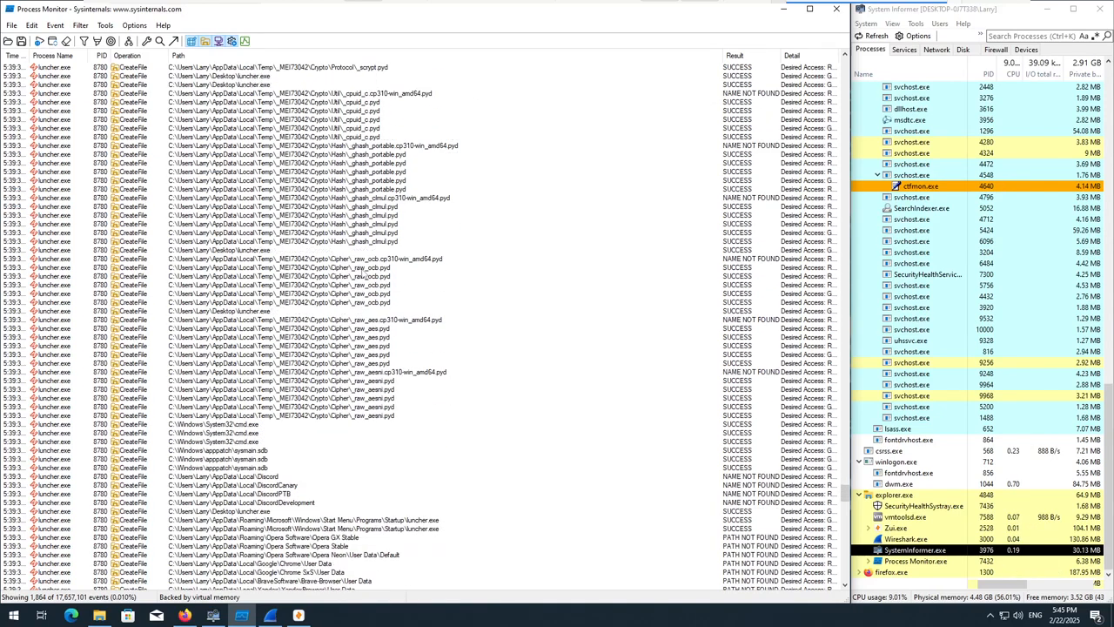
{"action": "scroll", "coordinate": [340, 309], "scroll_direction": "down", "scroll_amount": 5}
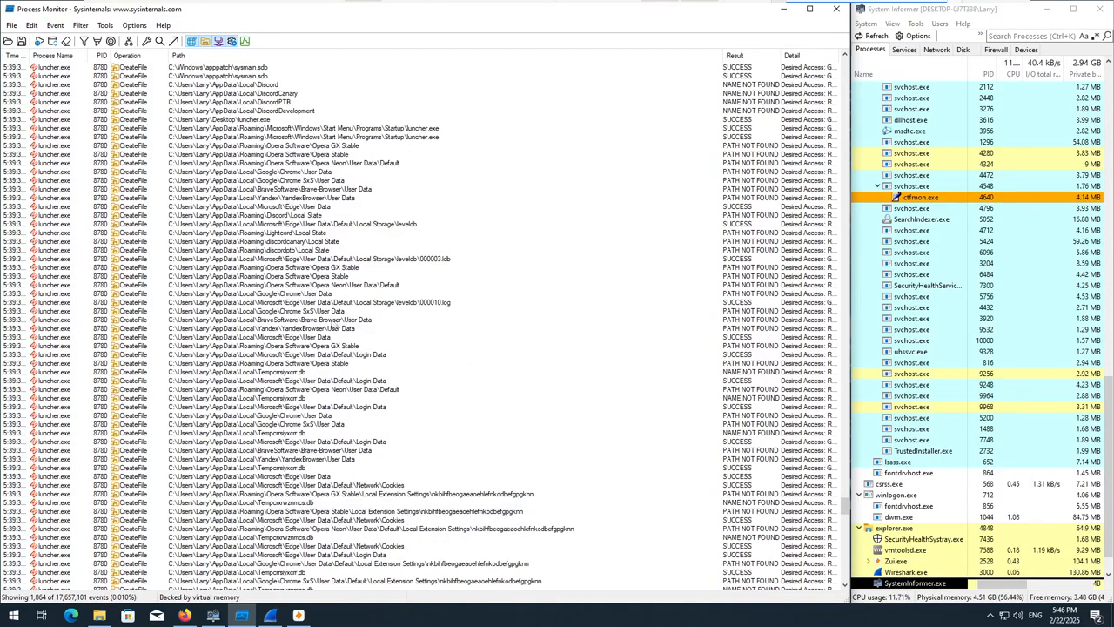
{"action": "left_click", "coordinate": [352, 329]}
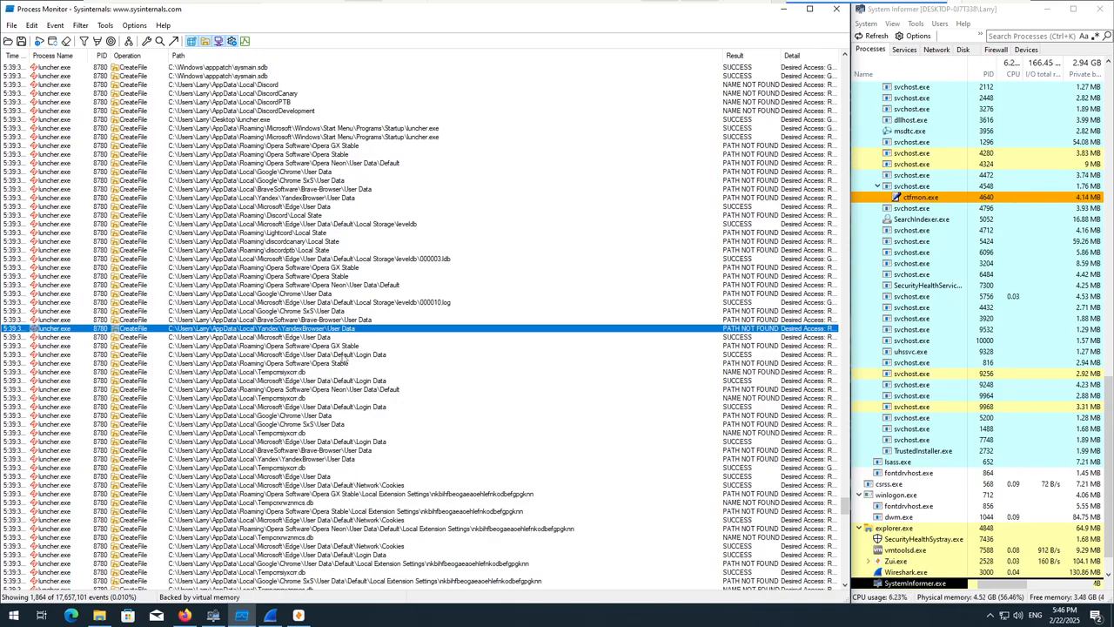
{"action": "left_click", "coordinate": [295, 197]}
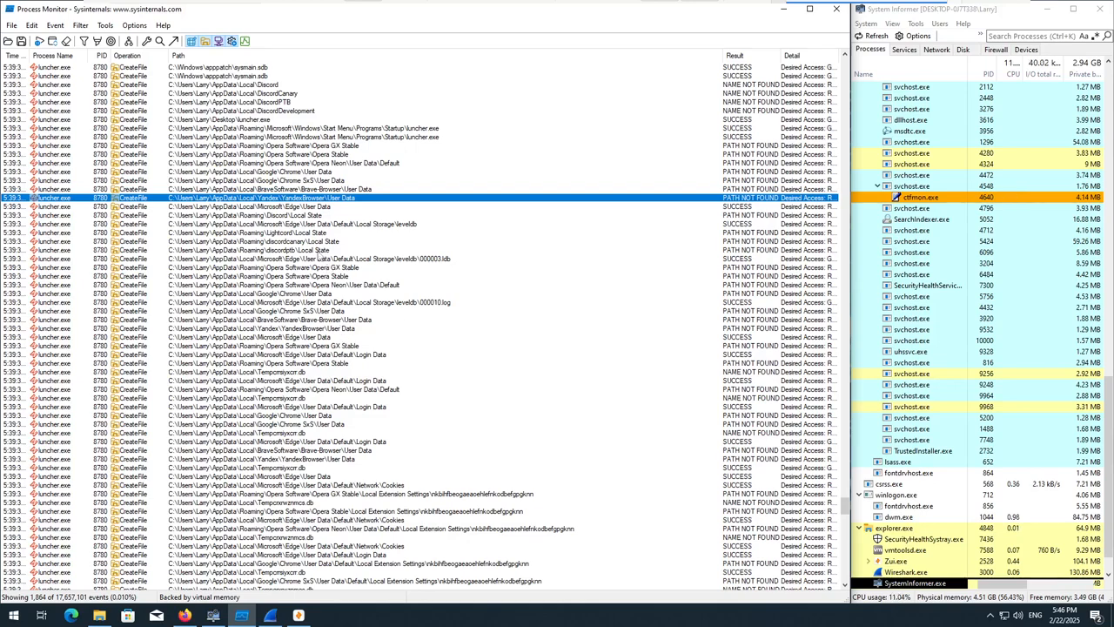
{"action": "left_click", "coordinate": [320, 251]}
Review the events for browser login data, cookies, extension settings, the Exodus wallet, Steam and Telegram, plus crpassw.txt and crcook.txt in Temp.
{"action": "scroll", "coordinate": [413, 452], "scroll_direction": "down", "scroll_amount": 15}
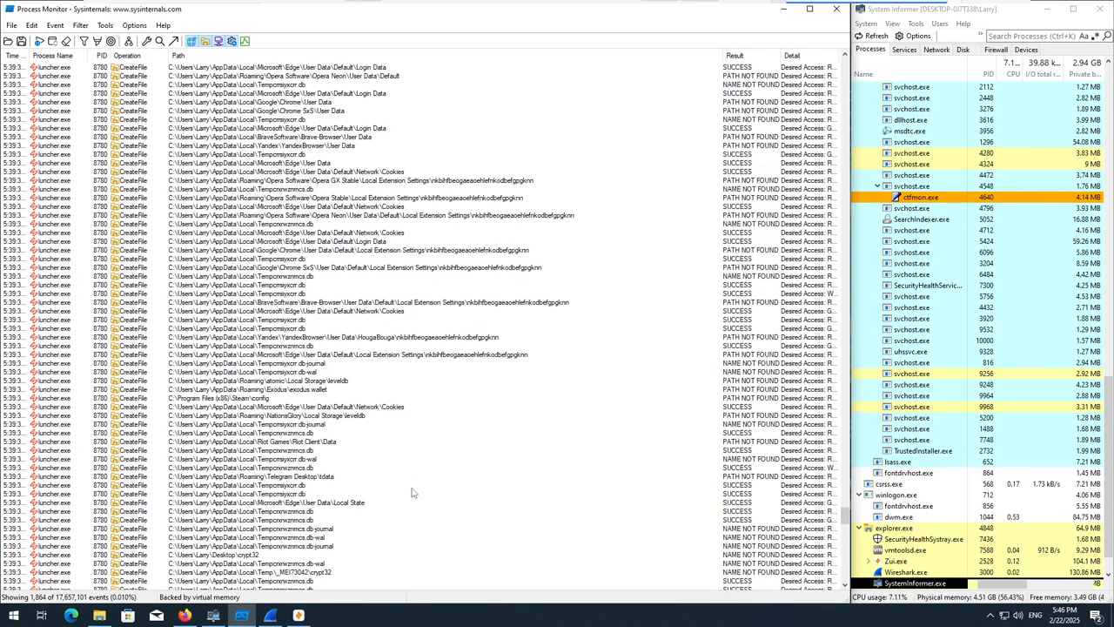
{"action": "scroll", "coordinate": [401, 487], "scroll_direction": "down", "scroll_amount": 19}
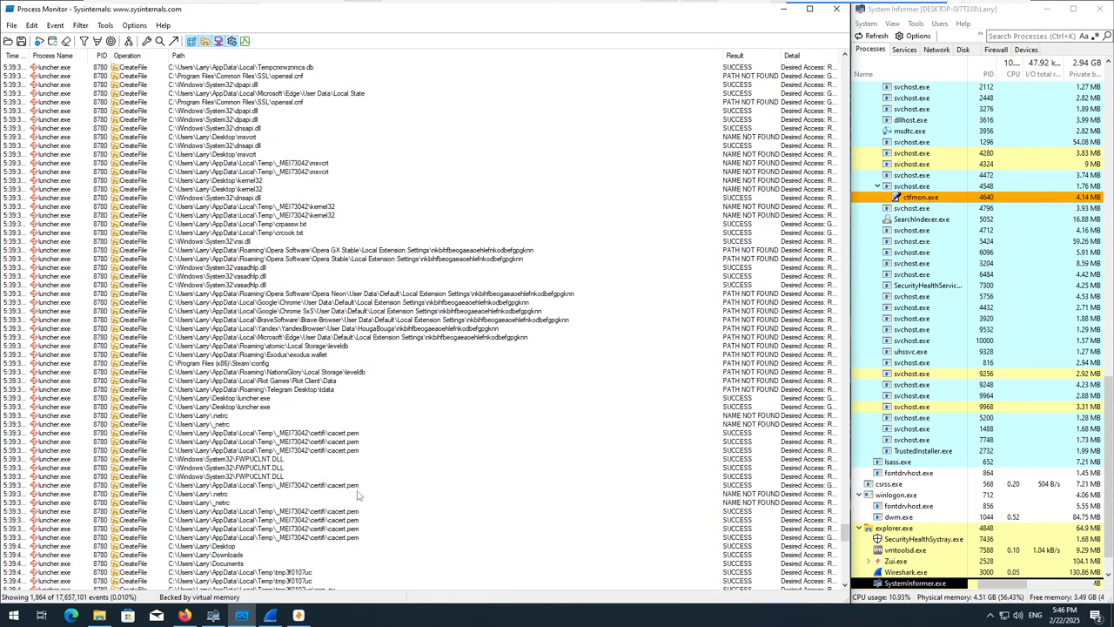
{"action": "scroll", "coordinate": [357, 503], "scroll_direction": "down", "scroll_amount": 15}
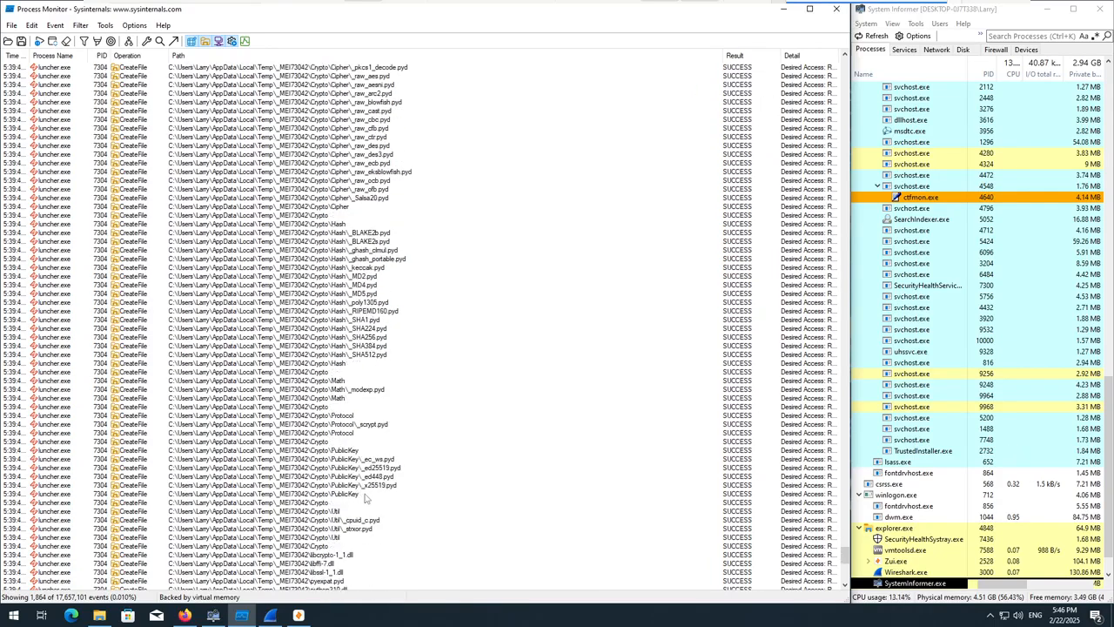
{"action": "scroll", "coordinate": [374, 491], "scroll_direction": "down", "scroll_amount": 15}
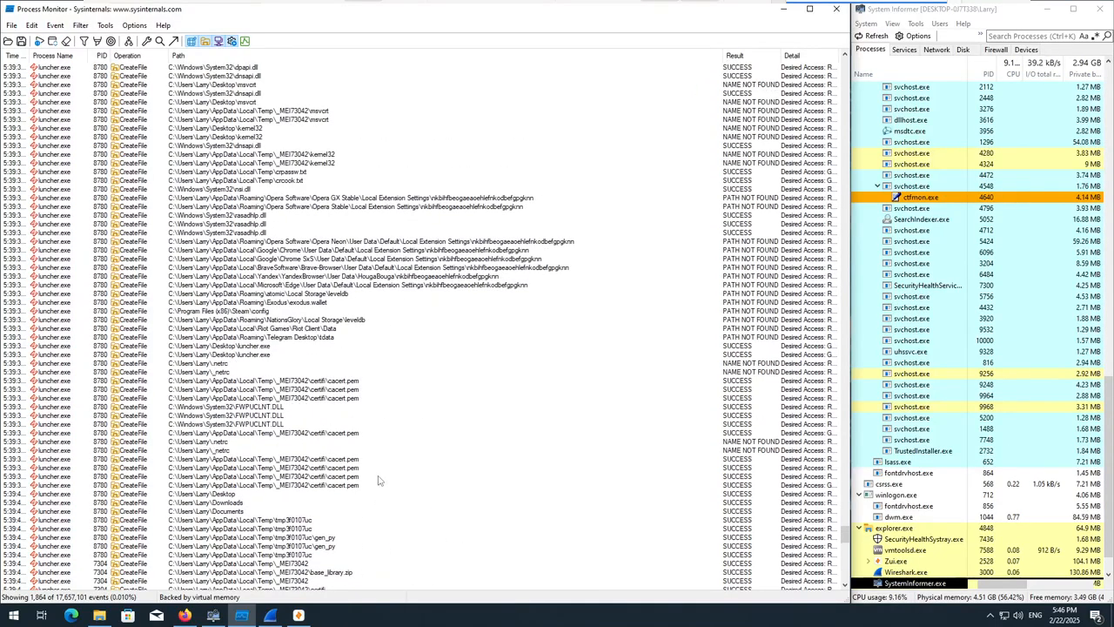
Go back through the luncher.exe events and select the first CreateFile event for Startup\luncher.exe.
{"action": "scroll", "coordinate": [275, 243], "scroll_direction": "up", "scroll_amount": 3}
{"action": "left_click", "coordinate": [298, 207]}
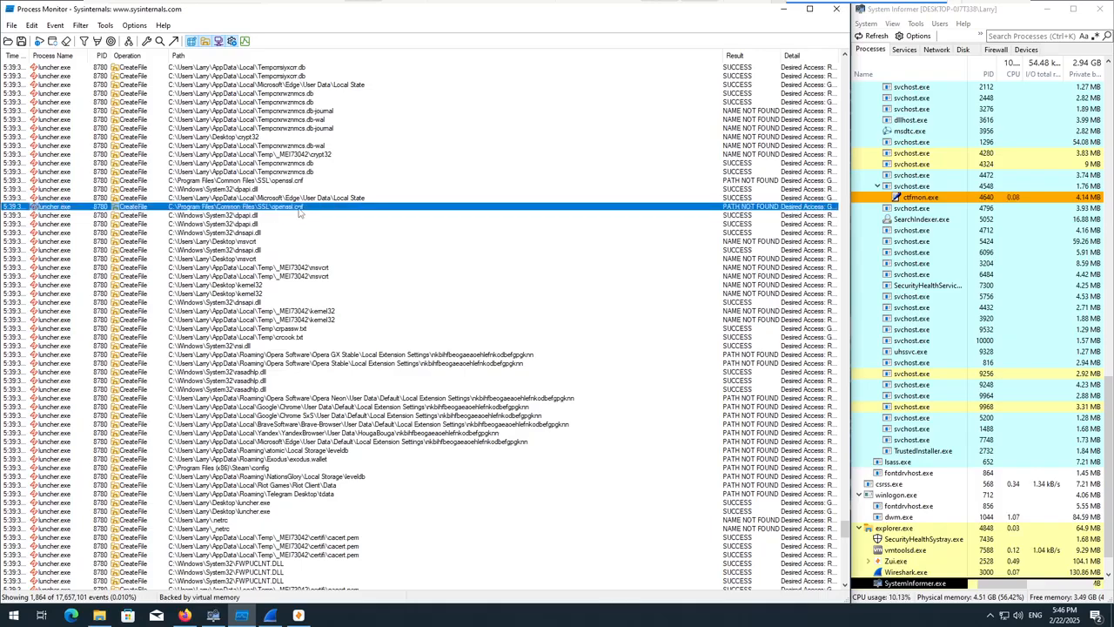
{"action": "scroll", "coordinate": [328, 265], "scroll_direction": "up", "scroll_amount": 2}
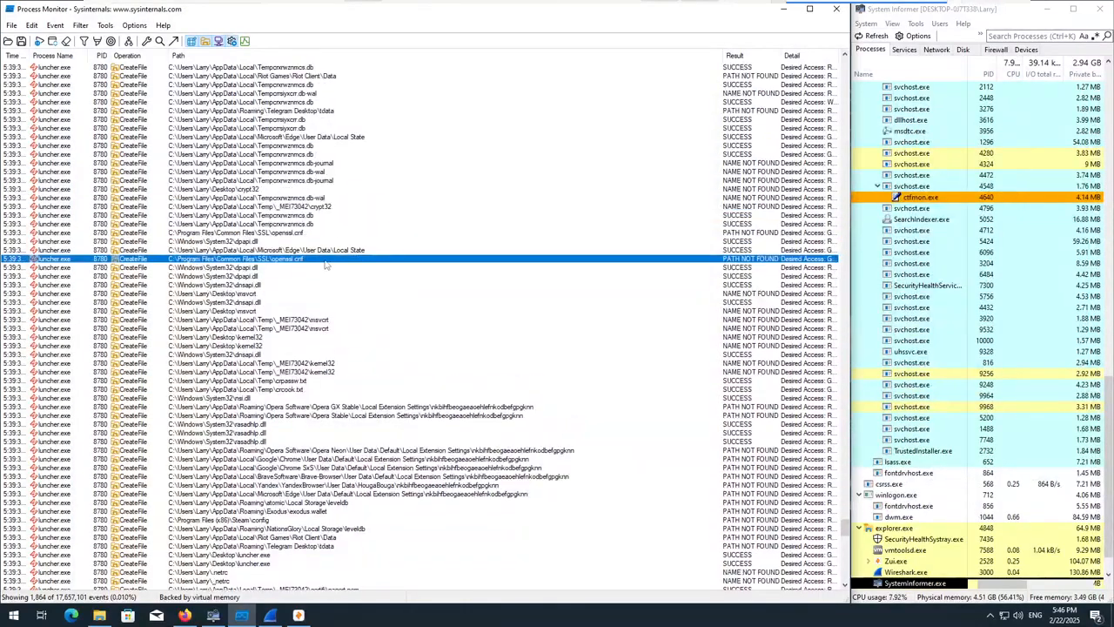
{"action": "scroll", "coordinate": [305, 267], "scroll_direction": "up", "scroll_amount": 15}
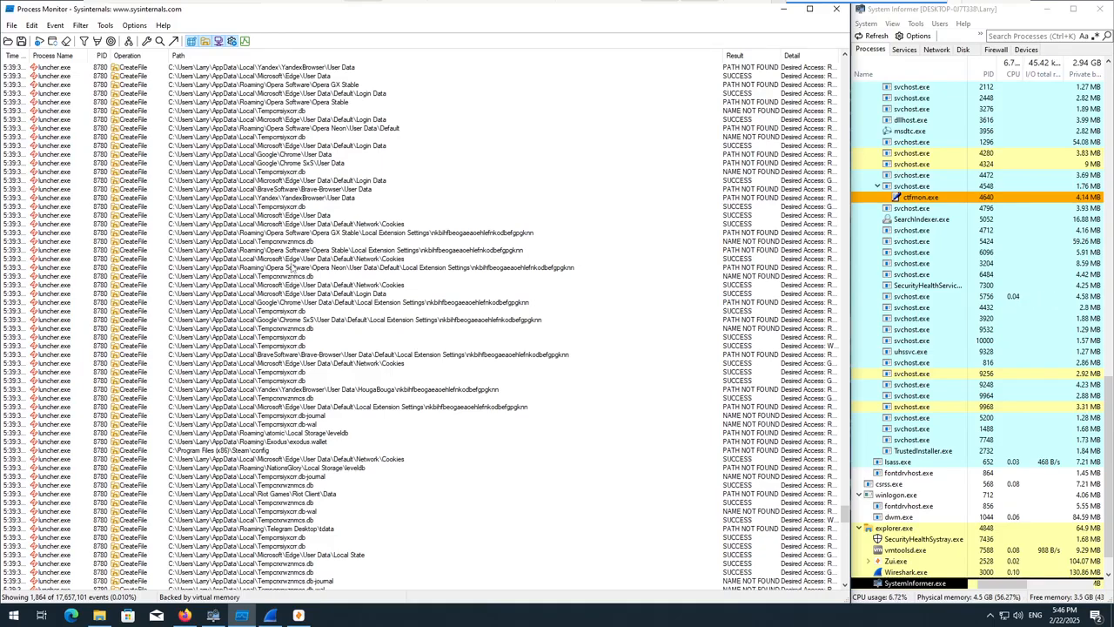
{"action": "scroll", "coordinate": [296, 288], "scroll_direction": "up", "scroll_amount": 12}
{"action": "scroll", "coordinate": [318, 322], "scroll_direction": "up", "scroll_amount": 7}
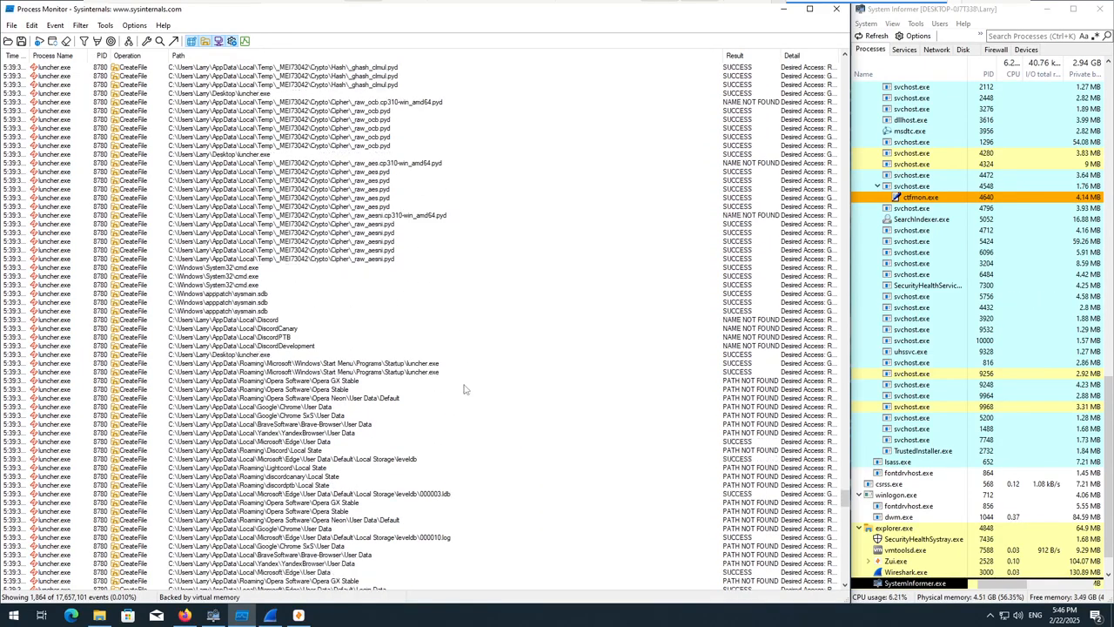
{"action": "left_click", "coordinate": [371, 365]}
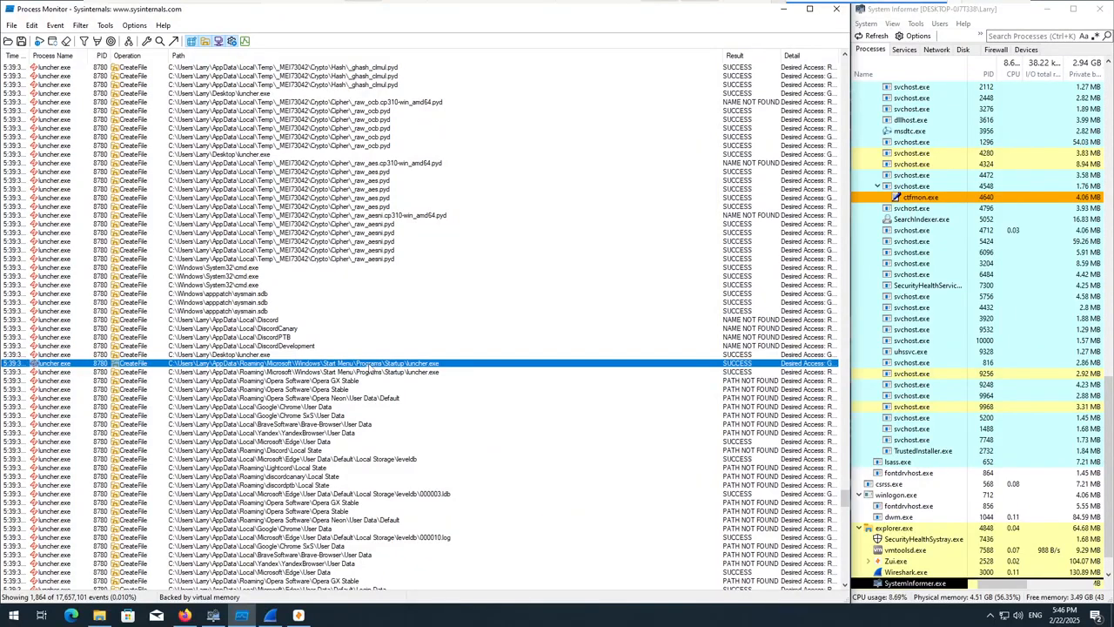
Review the events after the Startup copy, through process 7304's _MEI73042 module loads, to the last kernel.appcore.dll event.
{"action": "scroll", "coordinate": [389, 304], "scroll_direction": "down", "scroll_amount": 1}
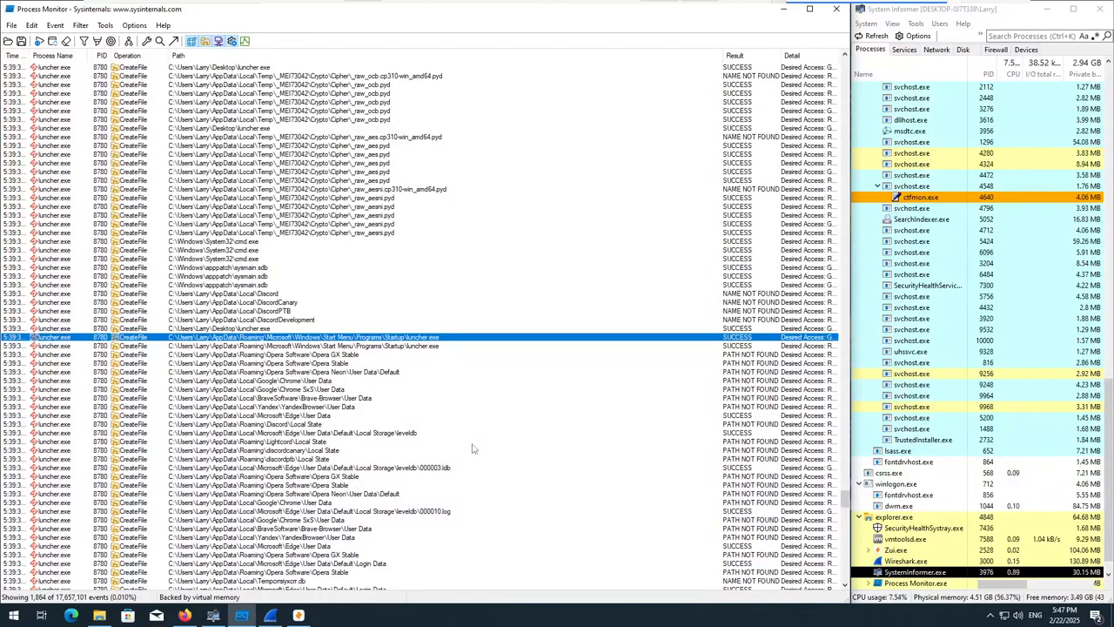
{"action": "scroll", "coordinate": [474, 448], "scroll_direction": "down", "scroll_amount": 1}
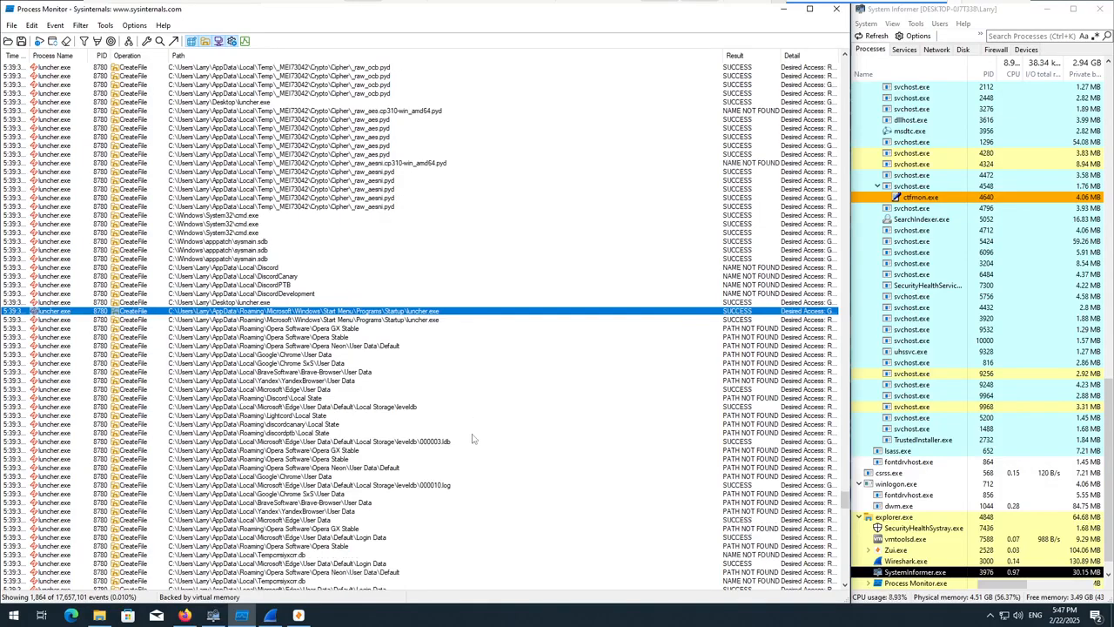
{"action": "scroll", "coordinate": [422, 423], "scroll_direction": "down", "scroll_amount": 20}
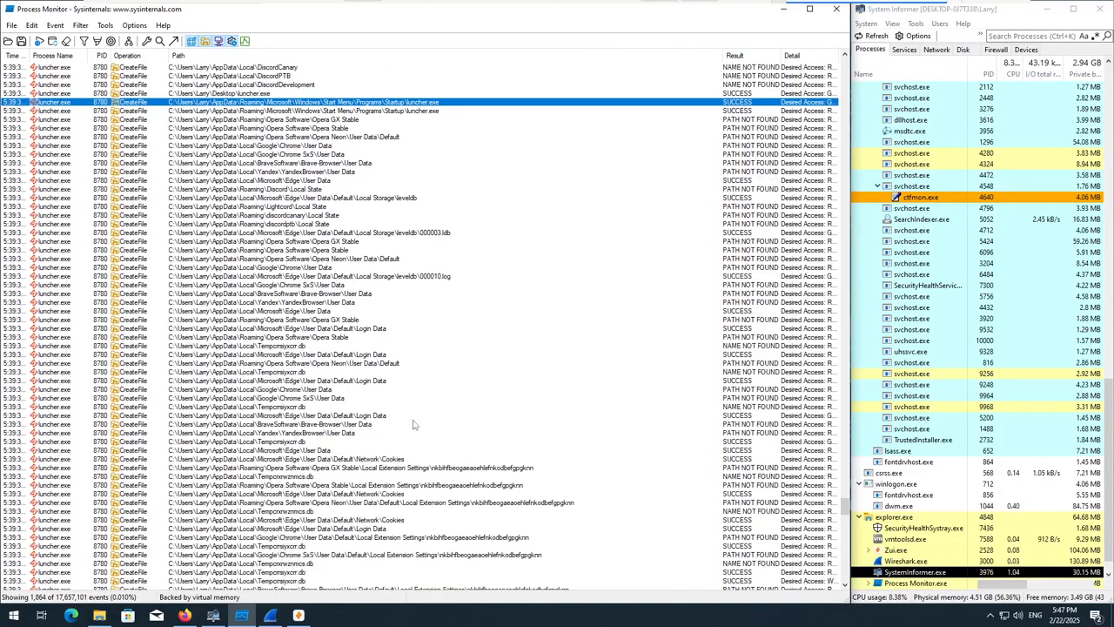
{"action": "scroll", "coordinate": [414, 475], "scroll_direction": "down", "scroll_amount": 15}
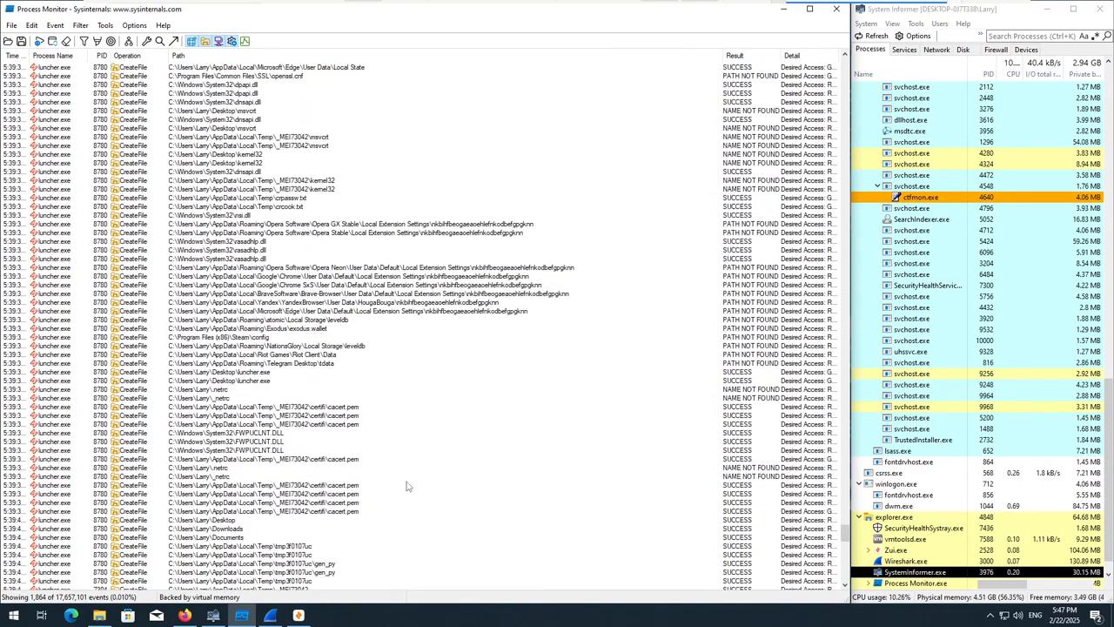
{"action": "scroll", "coordinate": [387, 488], "scroll_direction": "down", "scroll_amount": 15}
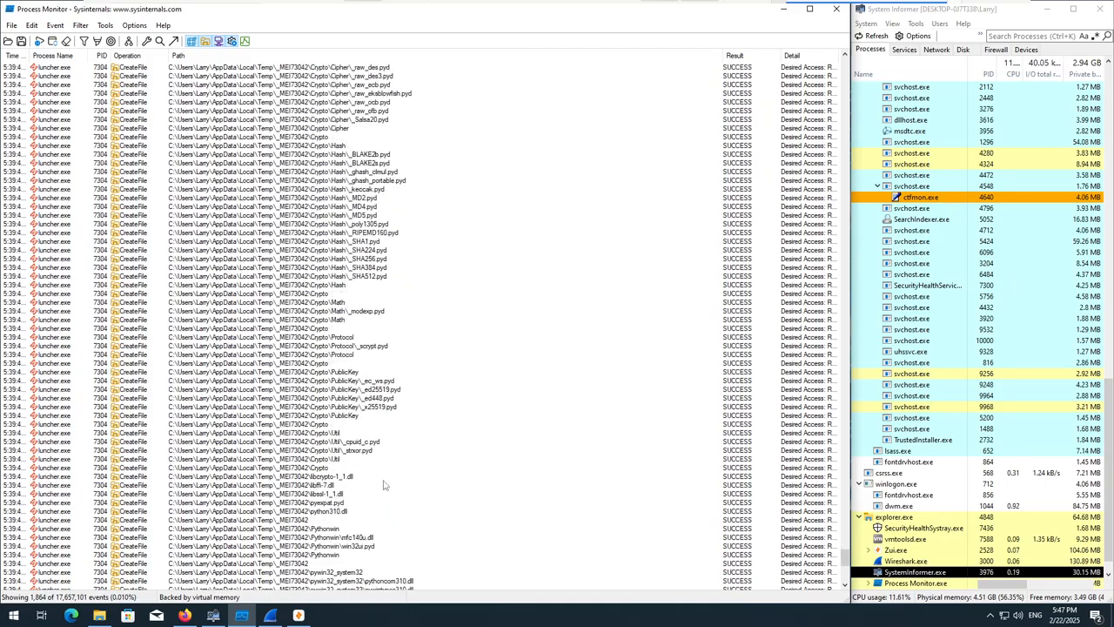
{"action": "left_click", "coordinate": [306, 538]}
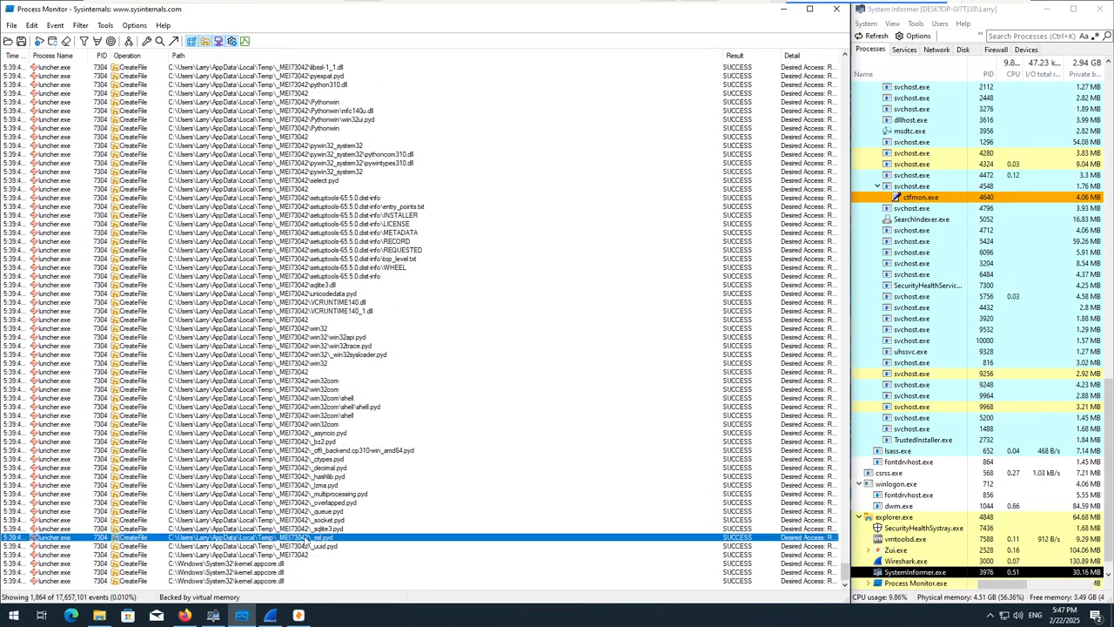
{"action": "left_click", "coordinate": [418, 581]}
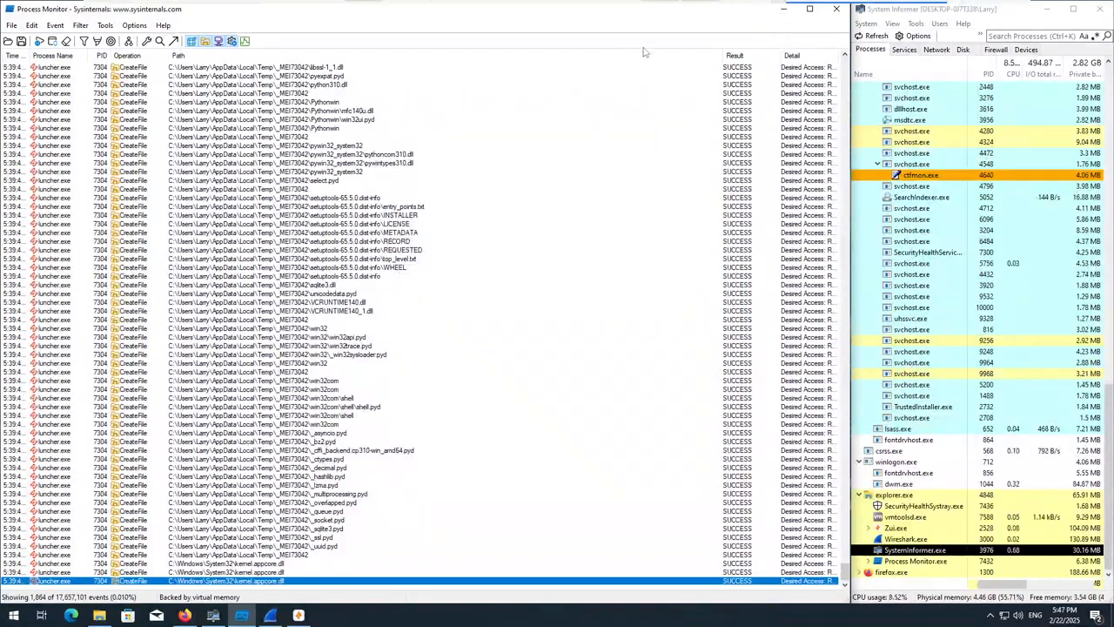
Switch to Zui, open a query session on the 1.pcapng pool and maximize the window.
{"action": "key", "text": "super+d"}
{"action": "left_click", "coordinate": [468, 571]}
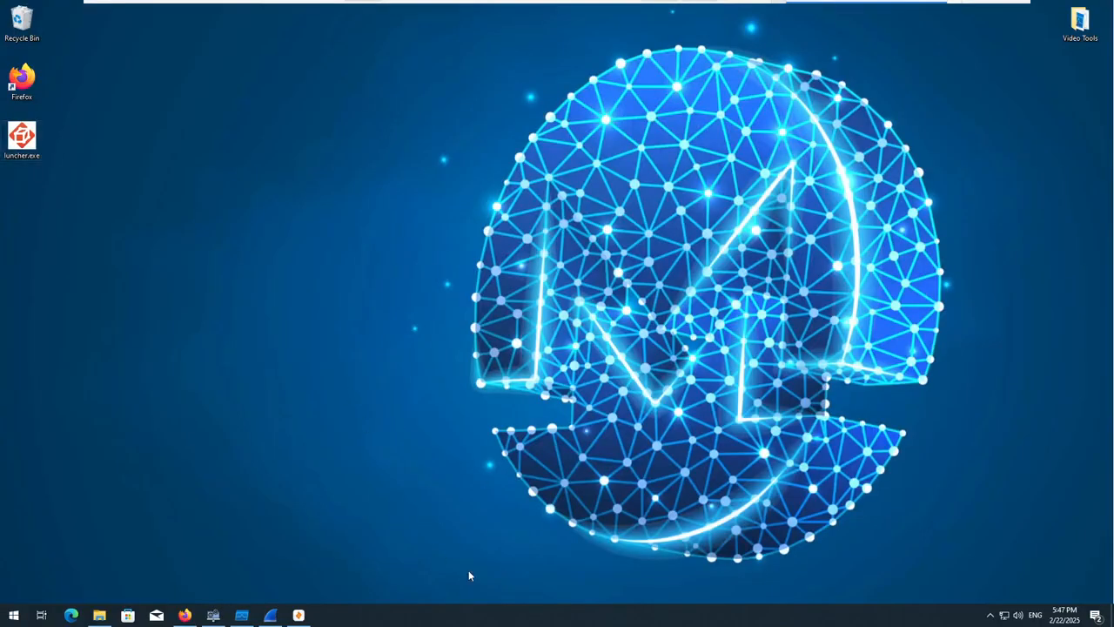
{"action": "left_click", "coordinate": [298, 612]}
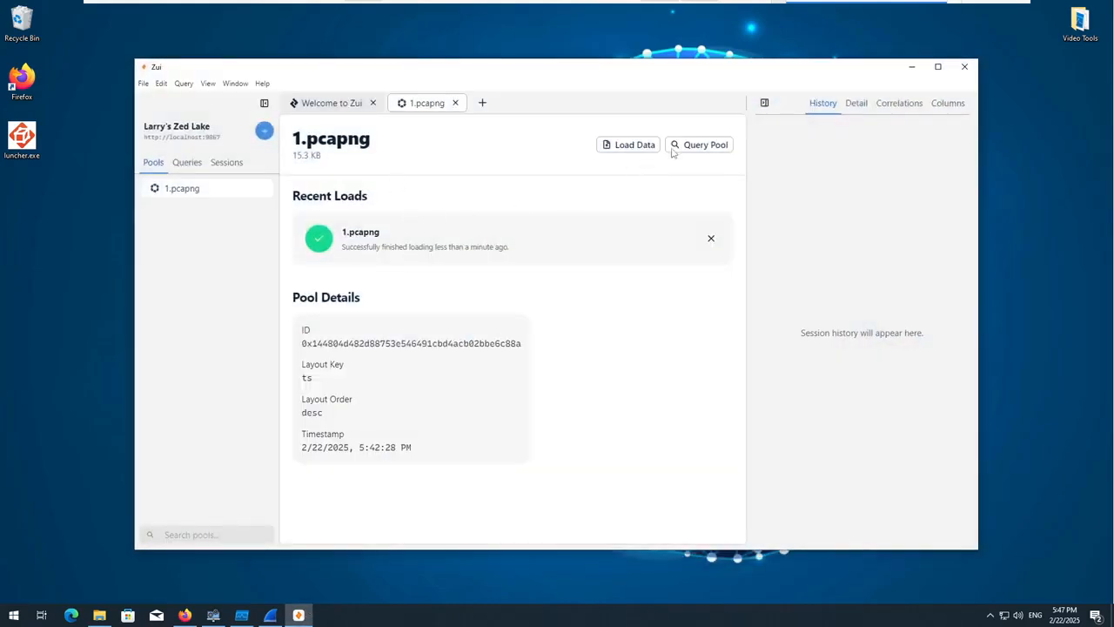
{"action": "left_click", "coordinate": [688, 146]}
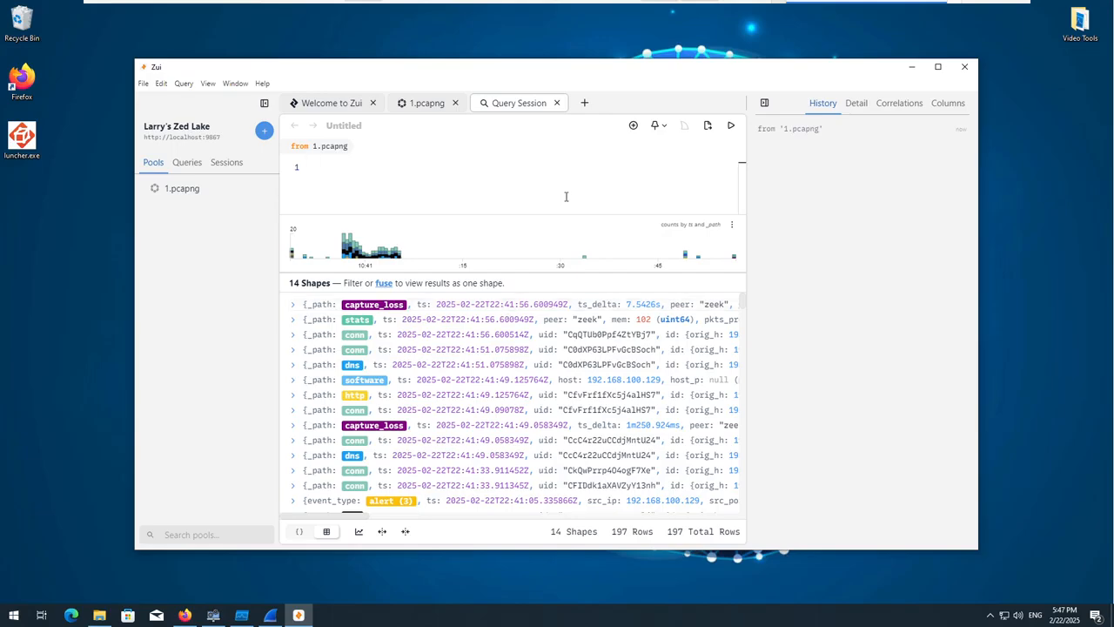
{"action": "scroll", "coordinate": [566, 348], "scroll_direction": "down", "scroll_amount": 3}
{"action": "scroll", "coordinate": [622, 357], "scroll_direction": "up", "scroll_amount": 3}
{"action": "double_click", "coordinate": [843, 85]}
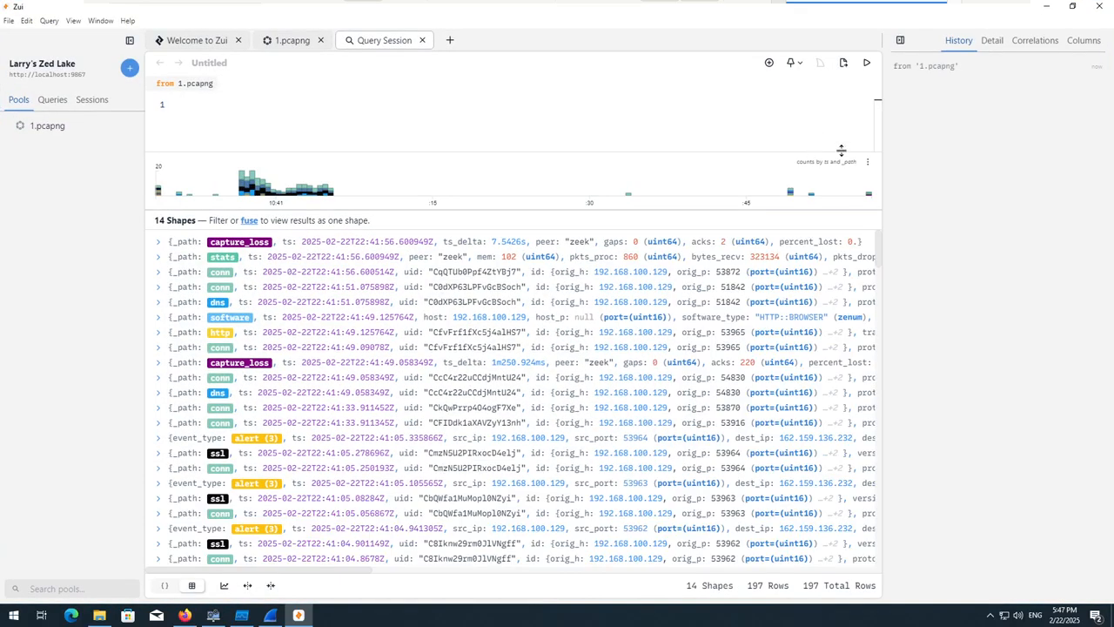
Inspect the details of the alert with source port 53964 and collapse it again.
{"action": "scroll", "coordinate": [159, 383], "scroll_direction": "down", "scroll_amount": 2}
{"action": "left_click", "coordinate": [159, 381]}
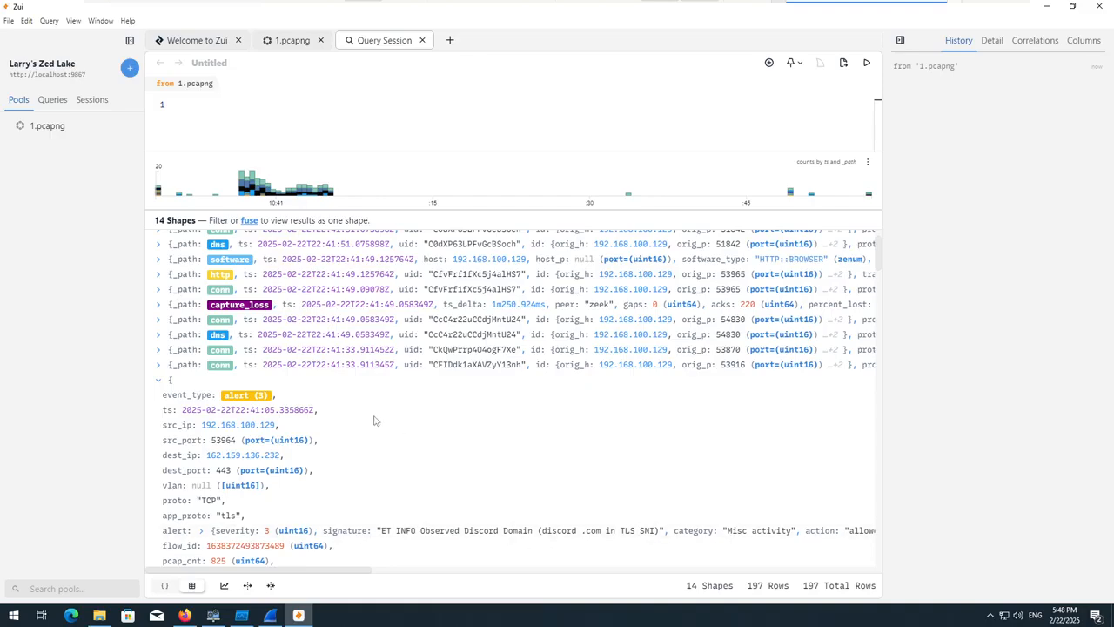
{"action": "left_click", "coordinate": [159, 380]}
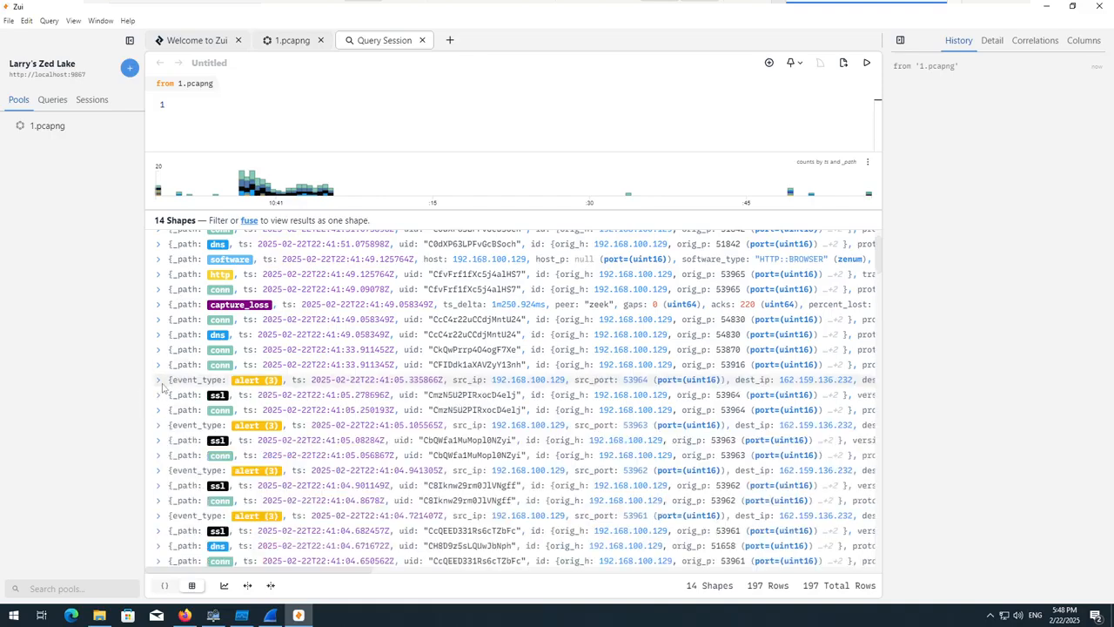
Check the details of the alert for destination 159.89.102.253, then return to the earlier alerts.
{"action": "scroll", "coordinate": [252, 331], "scroll_direction": "down", "scroll_amount": 3}
{"action": "scroll", "coordinate": [253, 332], "scroll_direction": "down", "scroll_amount": 5}
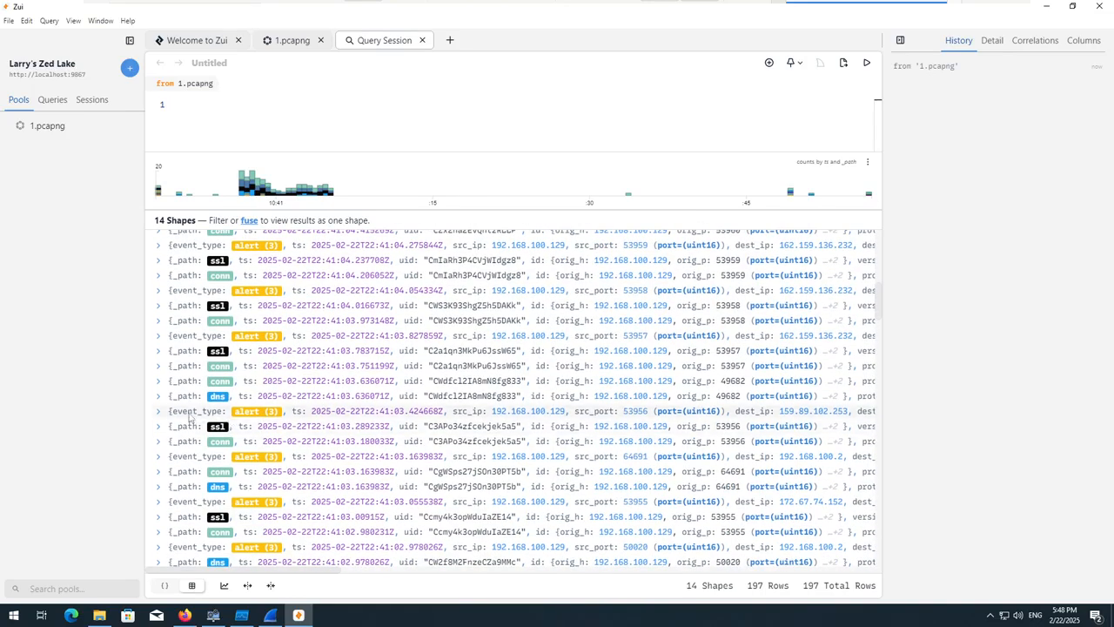
{"action": "left_click", "coordinate": [159, 412]}
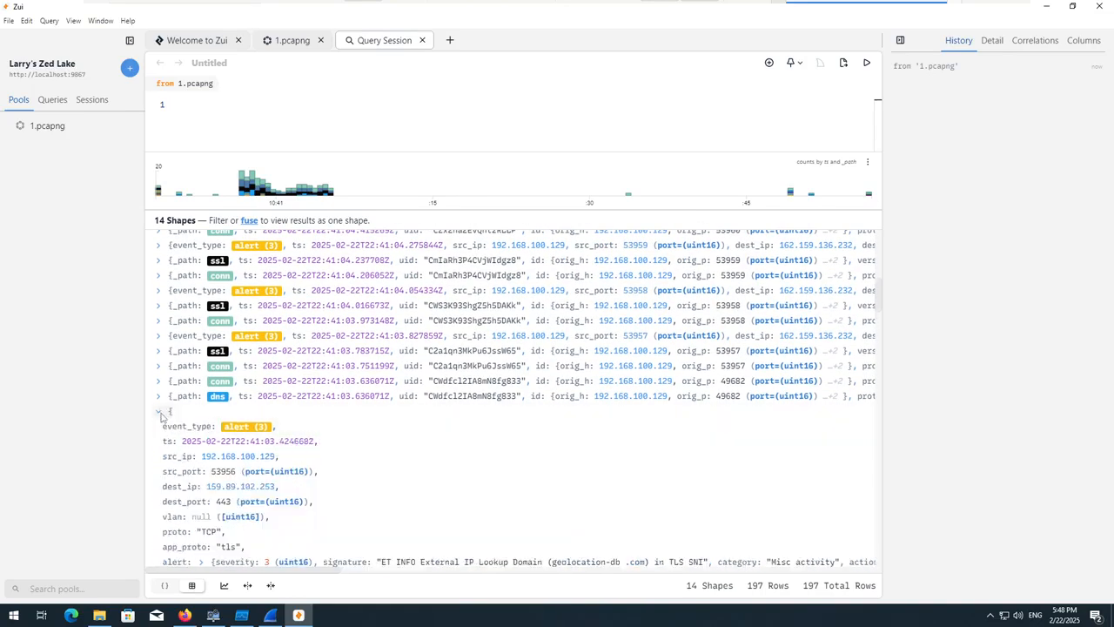
{"action": "scroll", "coordinate": [164, 423], "scroll_direction": "up", "scroll_amount": 8}
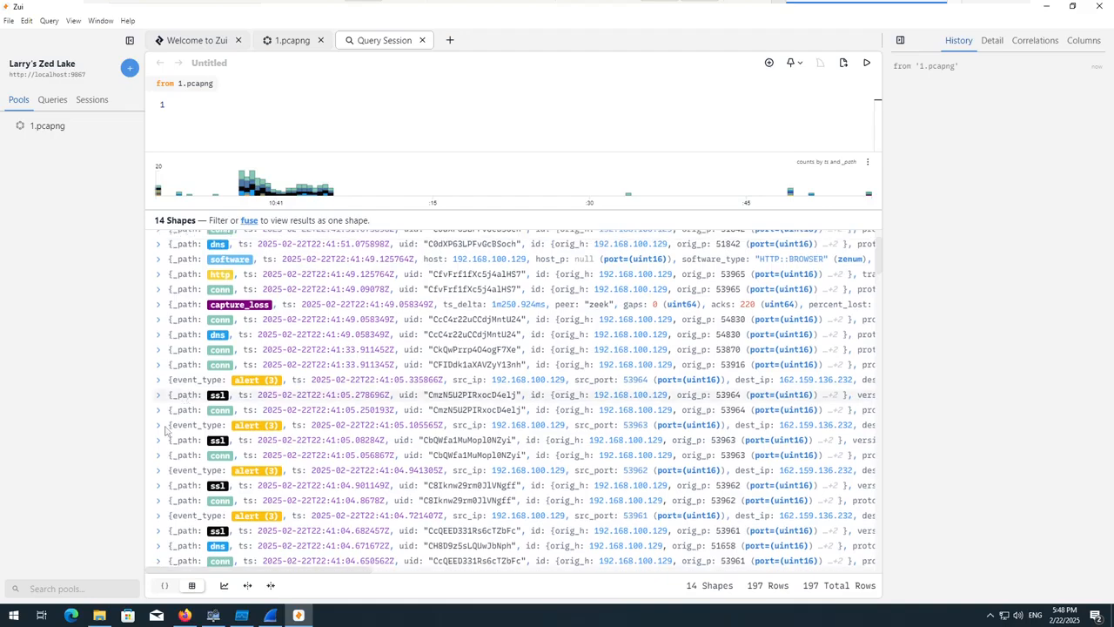
Expand the alerts with source ports 53963 and 53962 to inspect their signatures.
{"action": "left_click", "coordinate": [160, 425]}
{"action": "scroll", "coordinate": [163, 432], "scroll_direction": "down", "scroll_amount": 1}
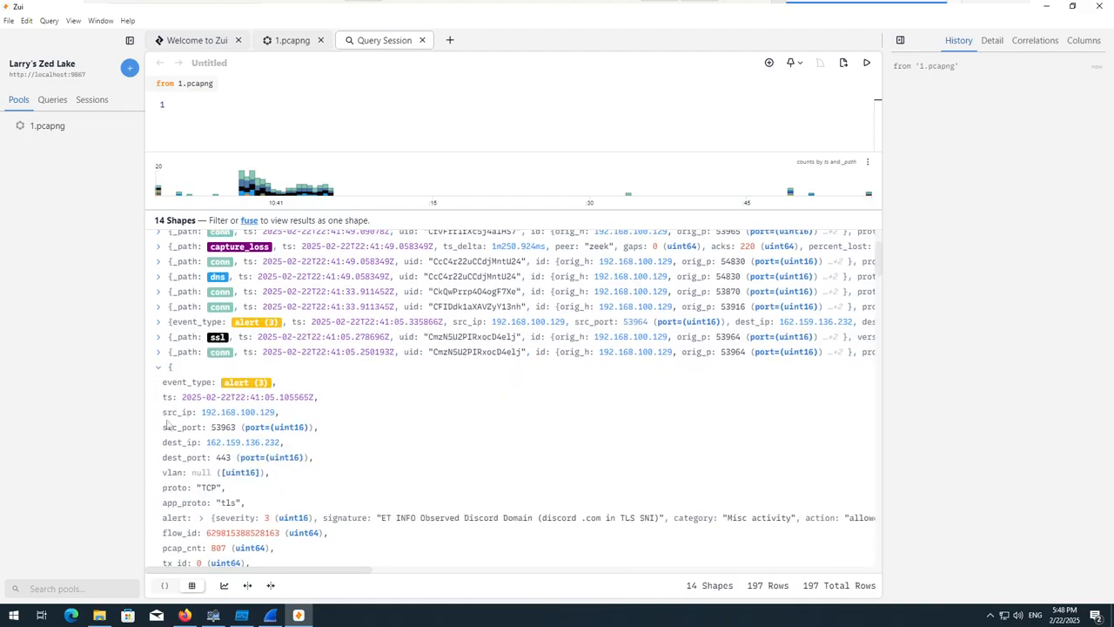
{"action": "scroll", "coordinate": [167, 425], "scroll_direction": "down", "scroll_amount": 5}
{"action": "left_click", "coordinate": [162, 452]}
{"action": "scroll", "coordinate": [164, 453], "scroll_direction": "down", "scroll_amount": 3}
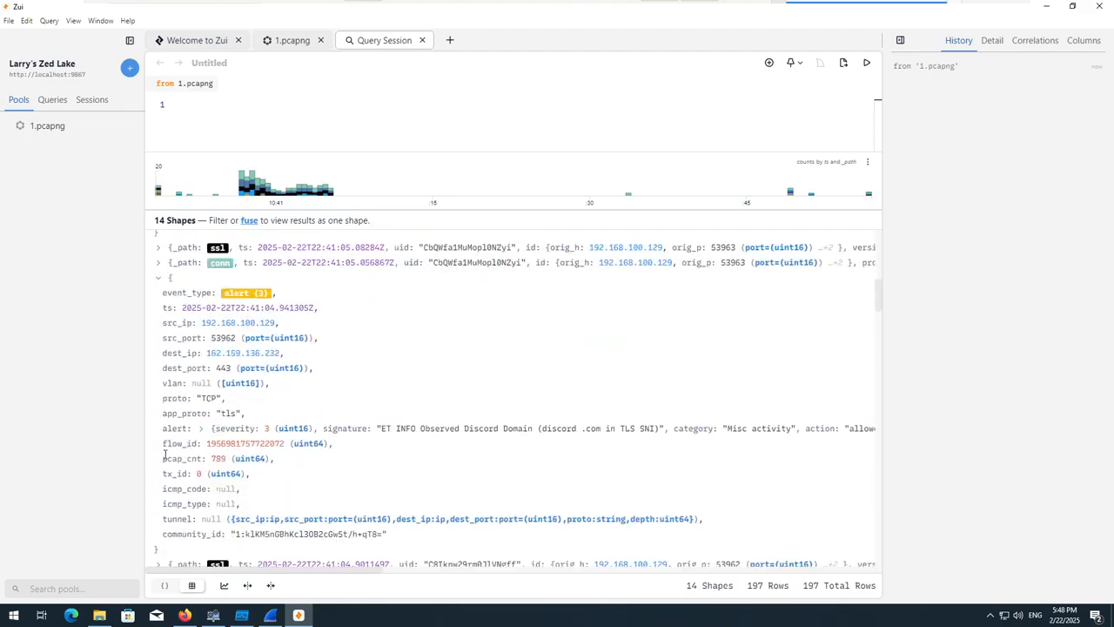
Expand the alerts with source ports 53961 and 53960 to inspect their signatures.
{"action": "scroll", "coordinate": [164, 454], "scroll_direction": "down", "scroll_amount": 5}
{"action": "left_click", "coordinate": [162, 363]}
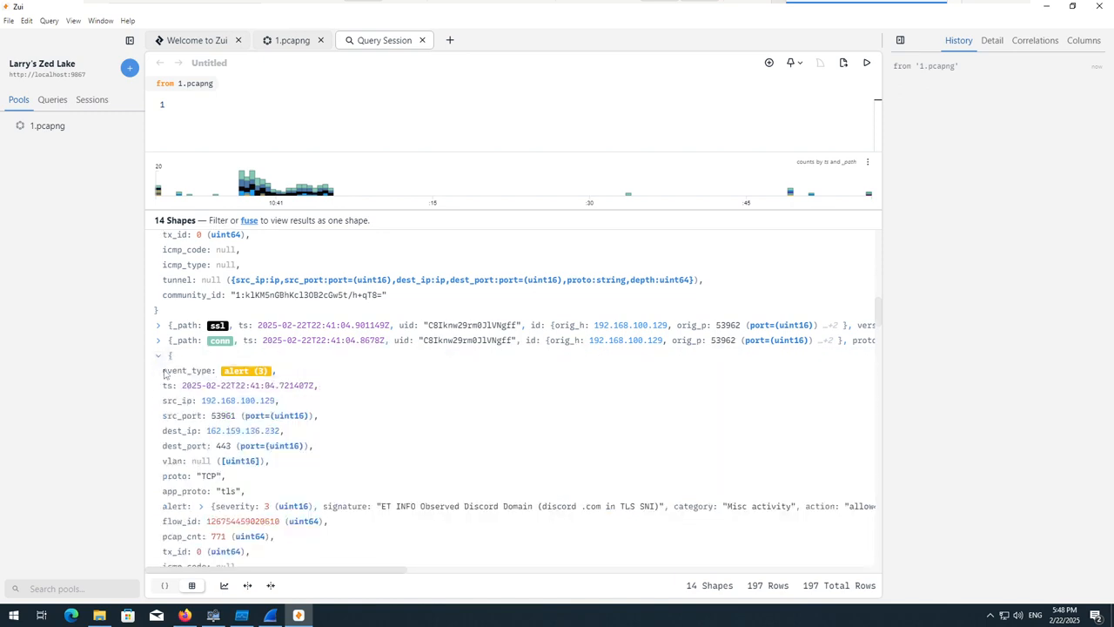
{"action": "scroll", "coordinate": [163, 374], "scroll_direction": "down", "scroll_amount": 5}
{"action": "left_click", "coordinate": [162, 376]}
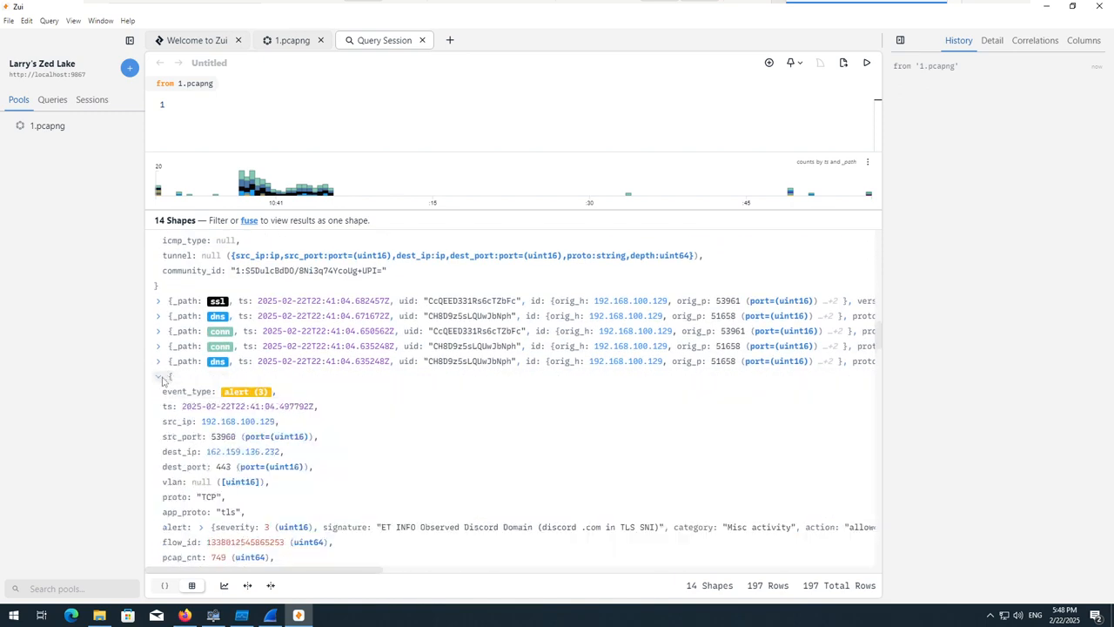
Expand the alerts with source ports 53959, 53958 and 53957 to inspect their signatures.
{"action": "scroll", "coordinate": [163, 381], "scroll_direction": "down", "scroll_amount": 5}
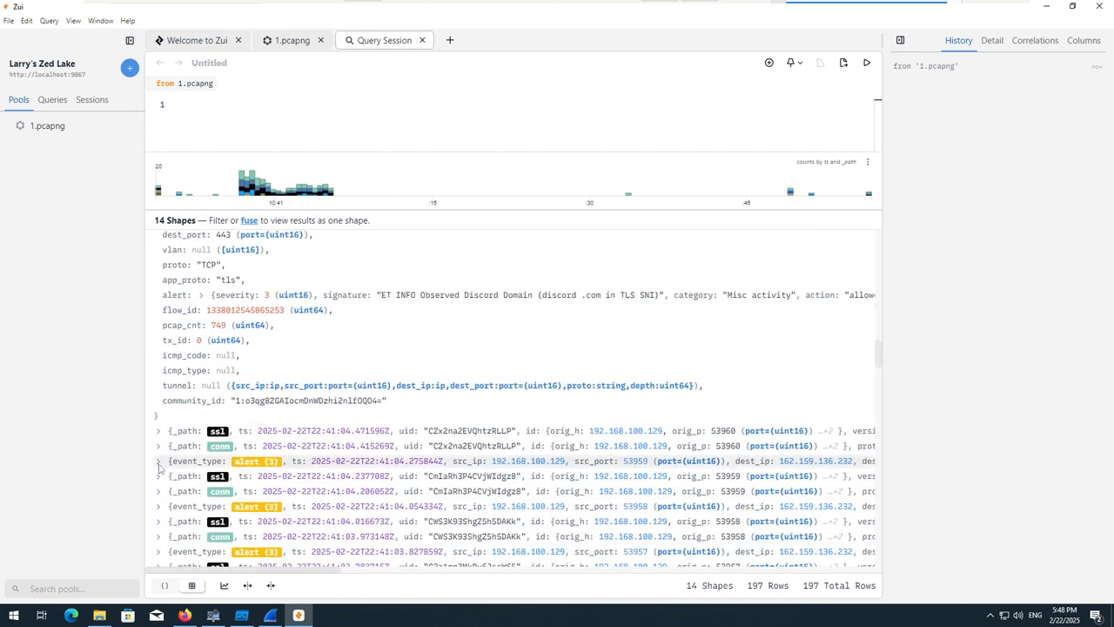
{"action": "left_click", "coordinate": [158, 463]}
{"action": "scroll", "coordinate": [165, 461], "scroll_direction": "down", "scroll_amount": 5}
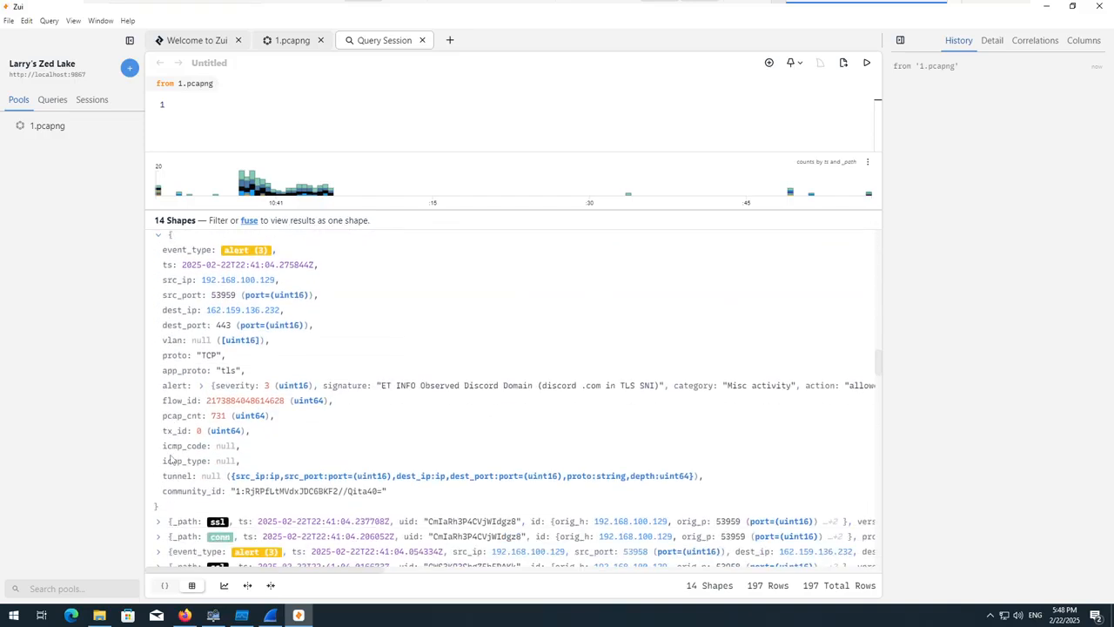
{"action": "scroll", "coordinate": [170, 448], "scroll_direction": "down", "scroll_amount": 3}
{"action": "left_click", "coordinate": [168, 426]}
{"action": "scroll", "coordinate": [168, 425], "scroll_direction": "down", "scroll_amount": 5}
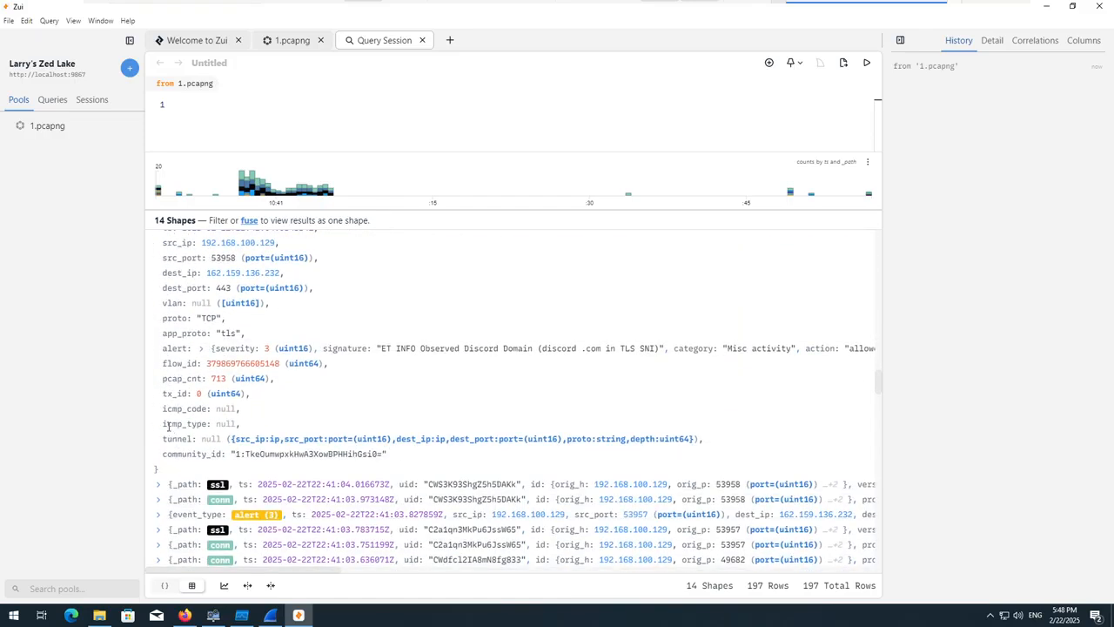
{"action": "scroll", "coordinate": [170, 417], "scroll_direction": "down", "scroll_amount": 3}
{"action": "left_click", "coordinate": [163, 399]}
{"action": "scroll", "coordinate": [163, 402], "scroll_direction": "down", "scroll_amount": 3}
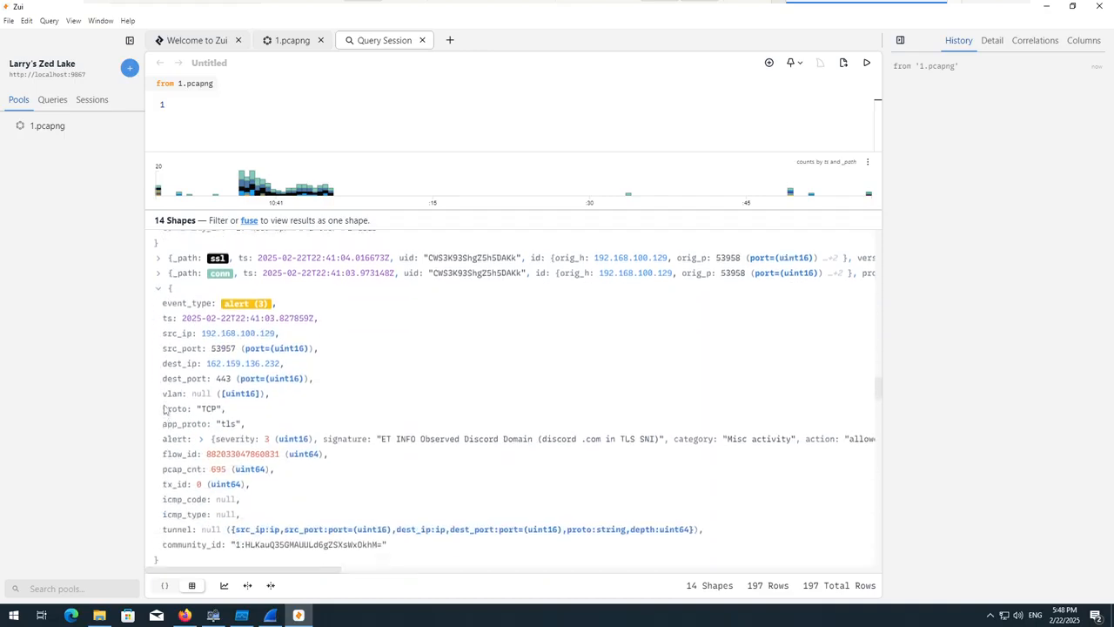
Expand the alert with source port 53956 and examine its destination and signature.
{"action": "scroll", "coordinate": [163, 409], "scroll_direction": "down", "scroll_amount": 3}
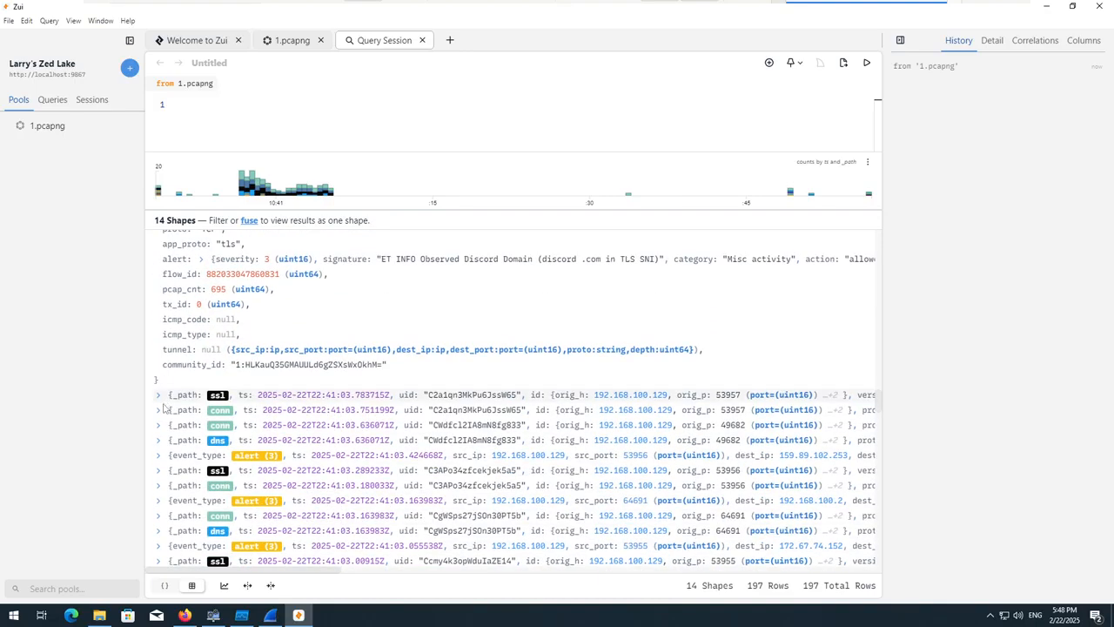
{"action": "left_click", "coordinate": [161, 461]}
{"action": "scroll", "coordinate": [161, 461], "scroll_direction": "down", "scroll_amount": 2}
{"action": "scroll", "coordinate": [160, 462], "scroll_direction": "down", "scroll_amount": 3}
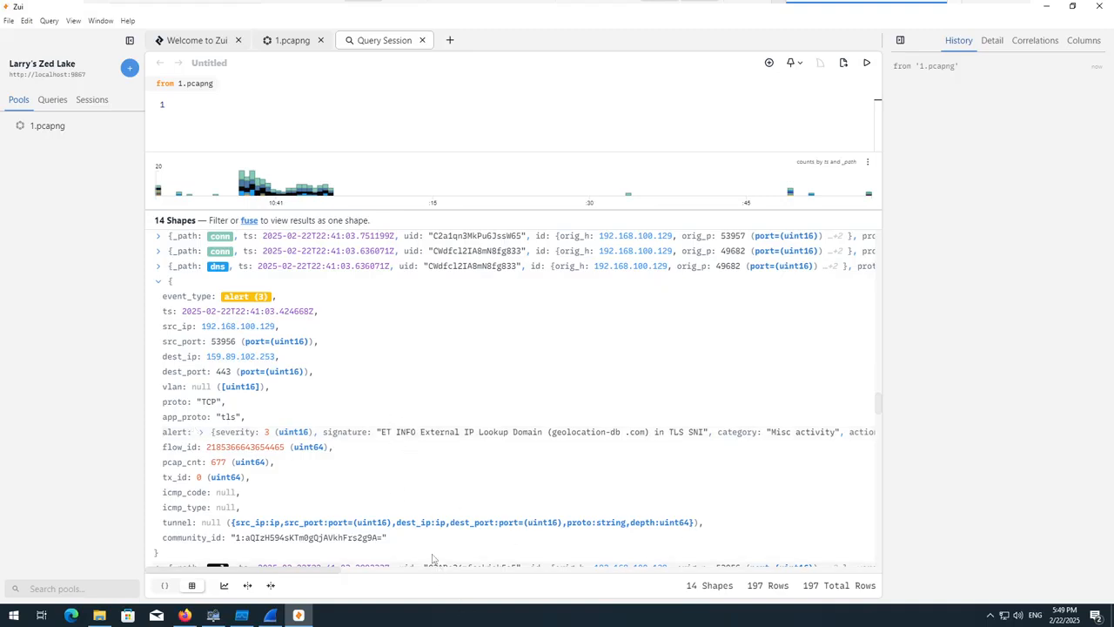
{"action": "scroll", "coordinate": [423, 384], "scroll_direction": "down", "scroll_amount": 5}
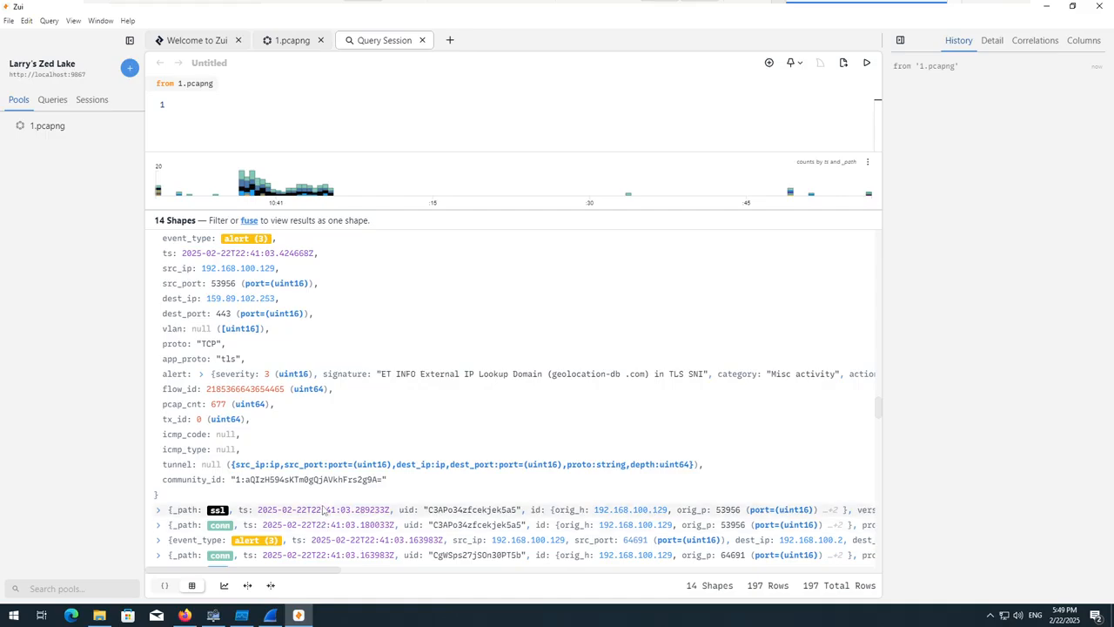
Expand the alerts with source ports 64691 and 53955 to examine their signatures.
{"action": "scroll", "coordinate": [315, 477], "scroll_direction": "down", "scroll_amount": 1}
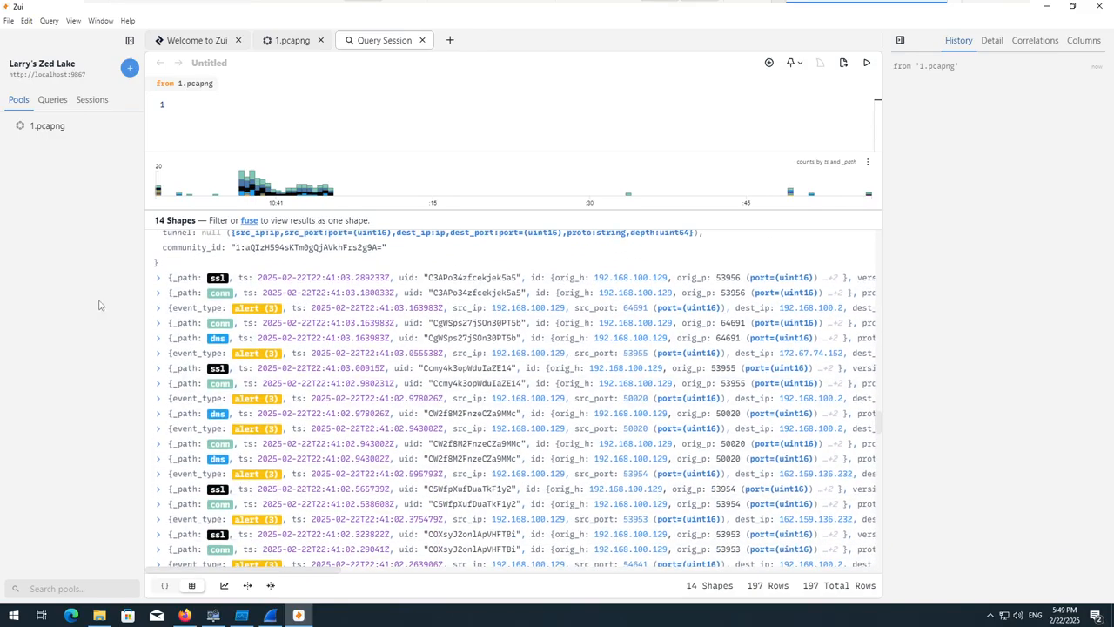
{"action": "left_click", "coordinate": [158, 308]}
{"action": "scroll", "coordinate": [174, 353], "scroll_direction": "down", "scroll_amount": 7}
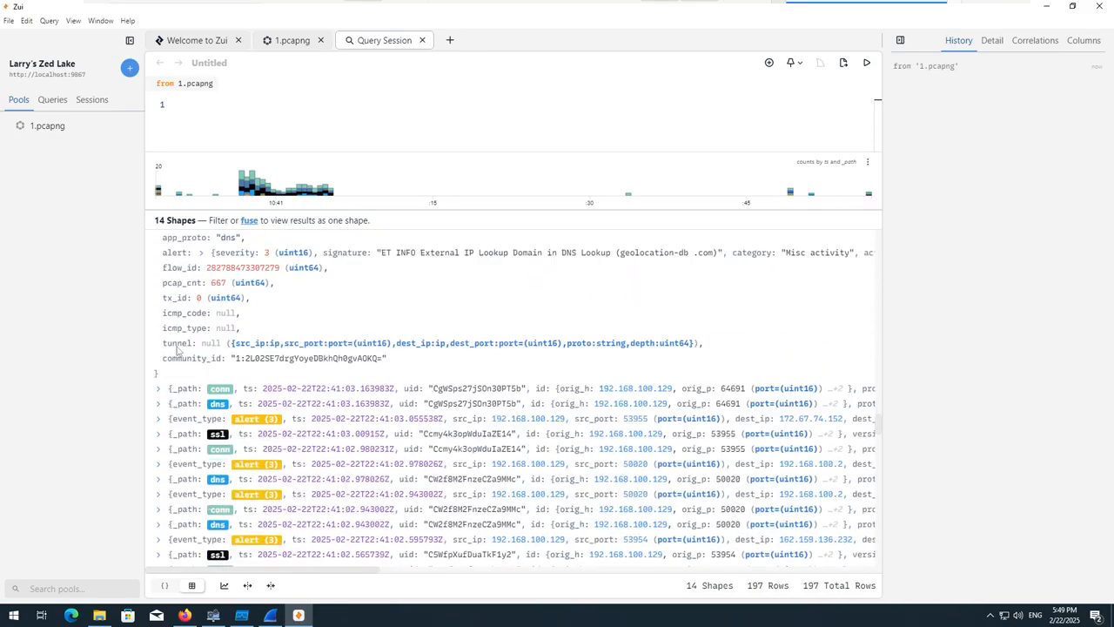
{"action": "left_click", "coordinate": [171, 338]}
{"action": "scroll", "coordinate": [167, 347], "scroll_direction": "down", "scroll_amount": 1}
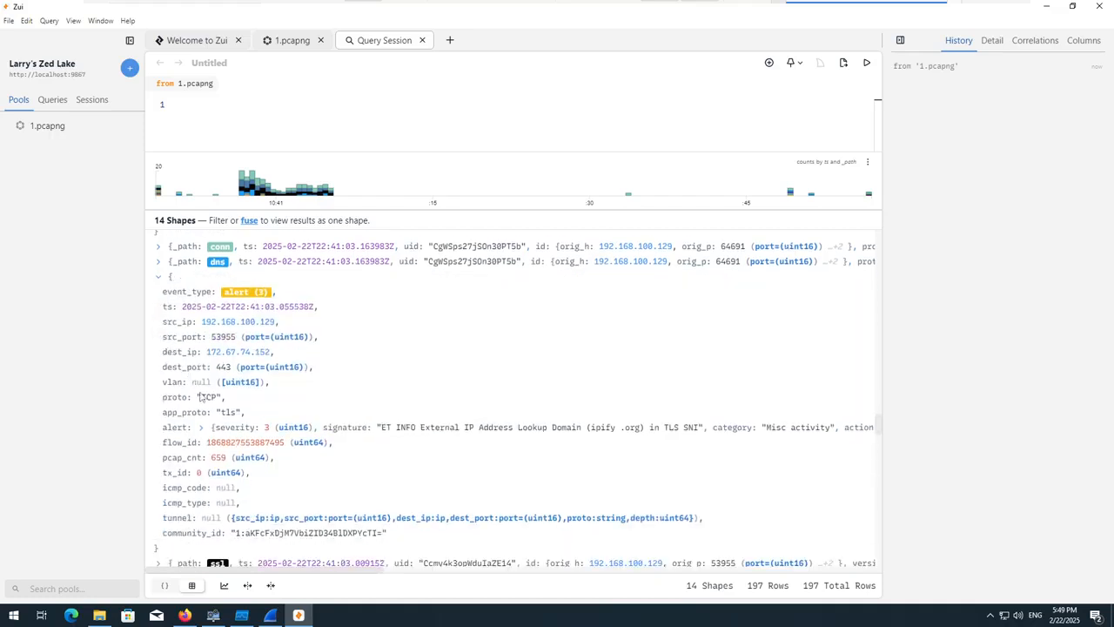
Expand the nested signature details of the alert with source port 53955, then collapse the record.
{"action": "left_click", "coordinate": [589, 426]}
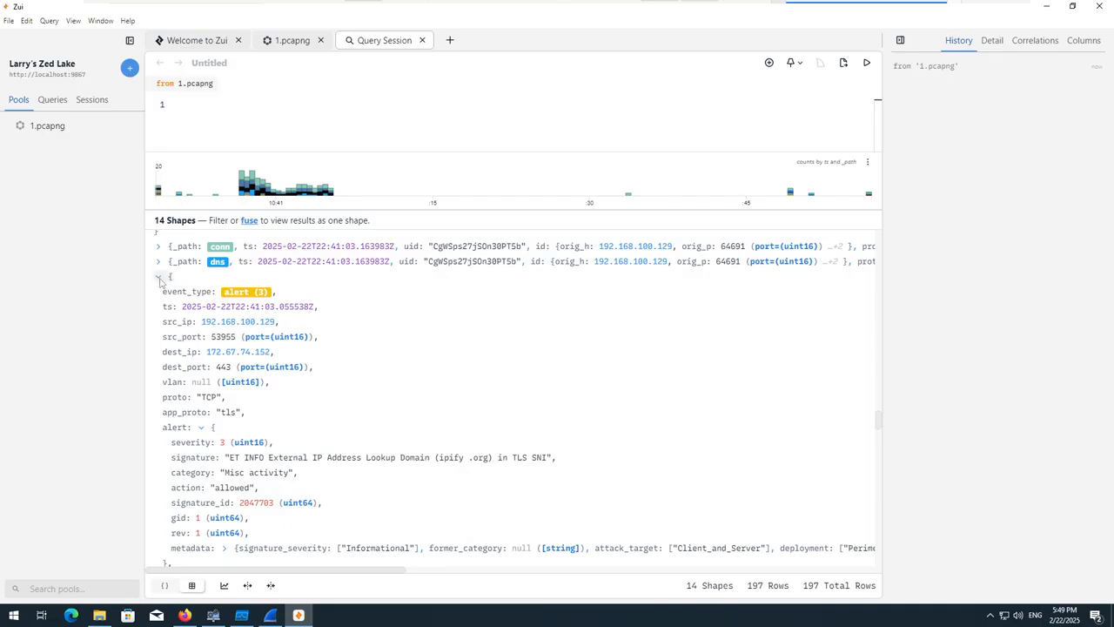
{"action": "left_click", "coordinate": [158, 275]}
{"action": "scroll", "coordinate": [219, 366], "scroll_direction": "down", "scroll_amount": 2}
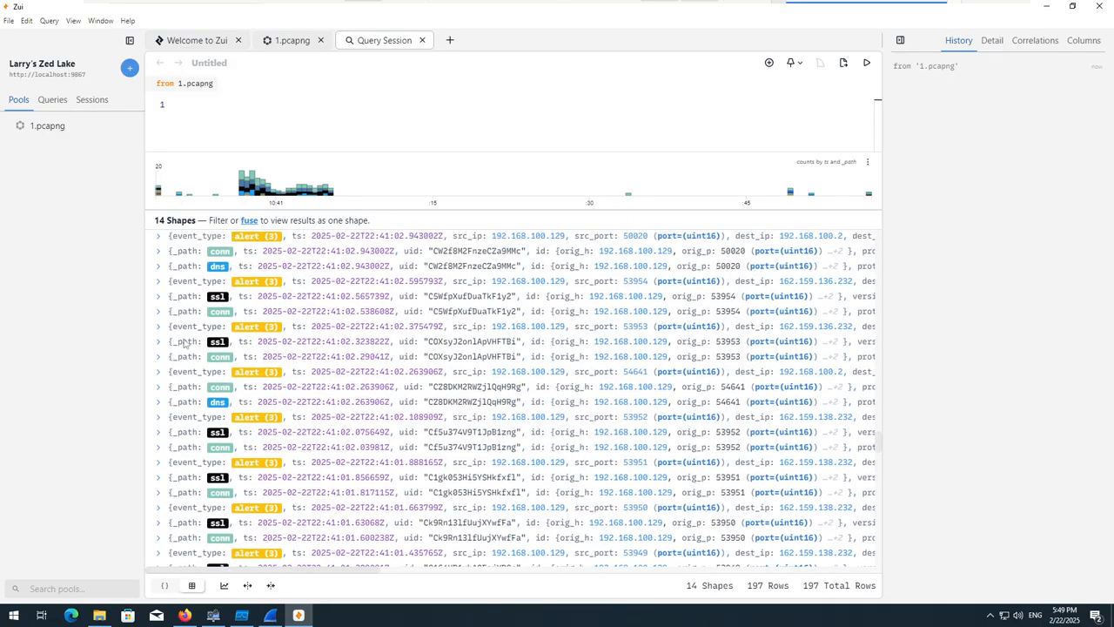
Briefly expand and collapse the alert with source port 54641.
{"action": "left_click", "coordinate": [160, 255]}
{"action": "left_click", "coordinate": [160, 255]}
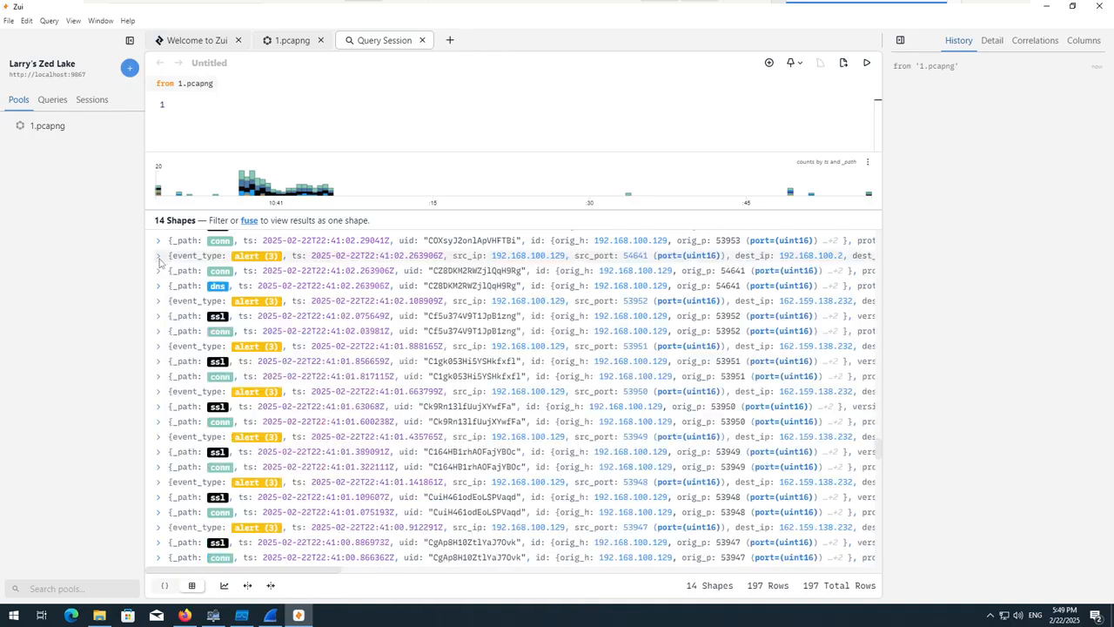
{"action": "left_click", "coordinate": [162, 254]}
{"action": "left_click", "coordinate": [162, 255]}
{"action": "scroll", "coordinate": [162, 361], "scroll_direction": "down", "scroll_amount": 1}
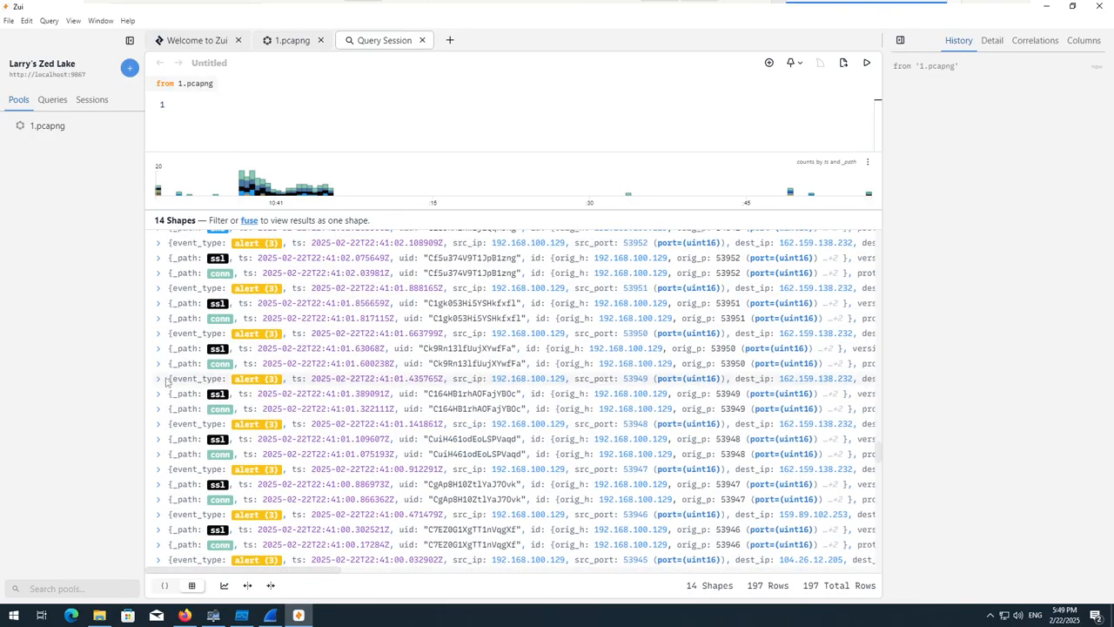
Expand the alerts with source ports 53949 and 53948 to examine their signatures, collapsing each one.
{"action": "left_click", "coordinate": [161, 379]}
{"action": "left_click", "coordinate": [162, 379]}
{"action": "left_click", "coordinate": [162, 424]}
{"action": "scroll", "coordinate": [209, 442], "scroll_direction": "down", "scroll_amount": 3}
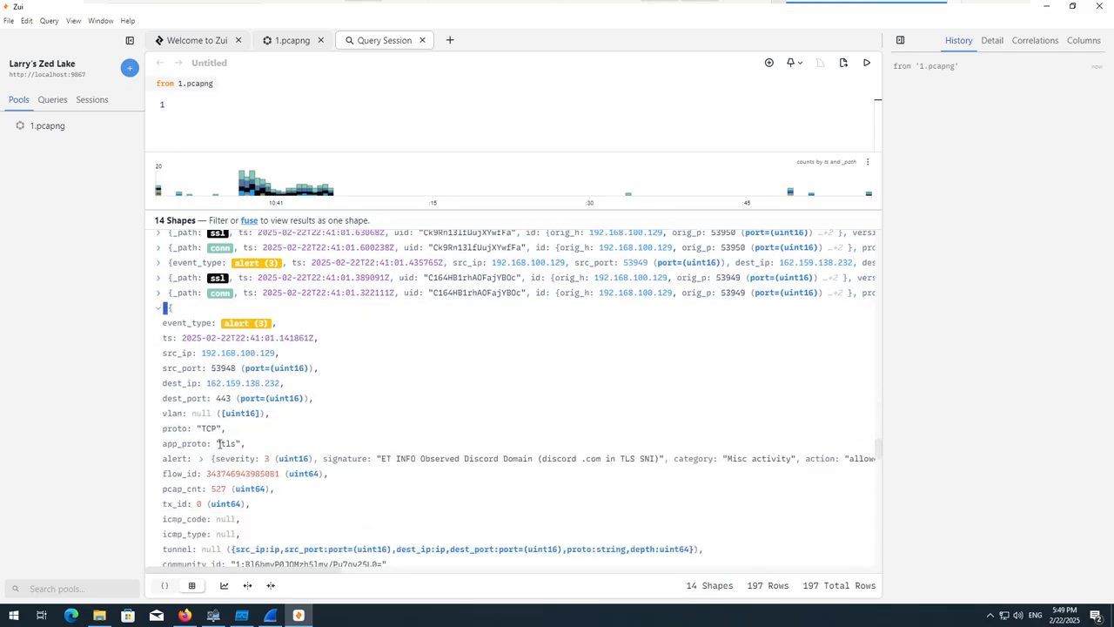
{"action": "left_click", "coordinate": [159, 308]}
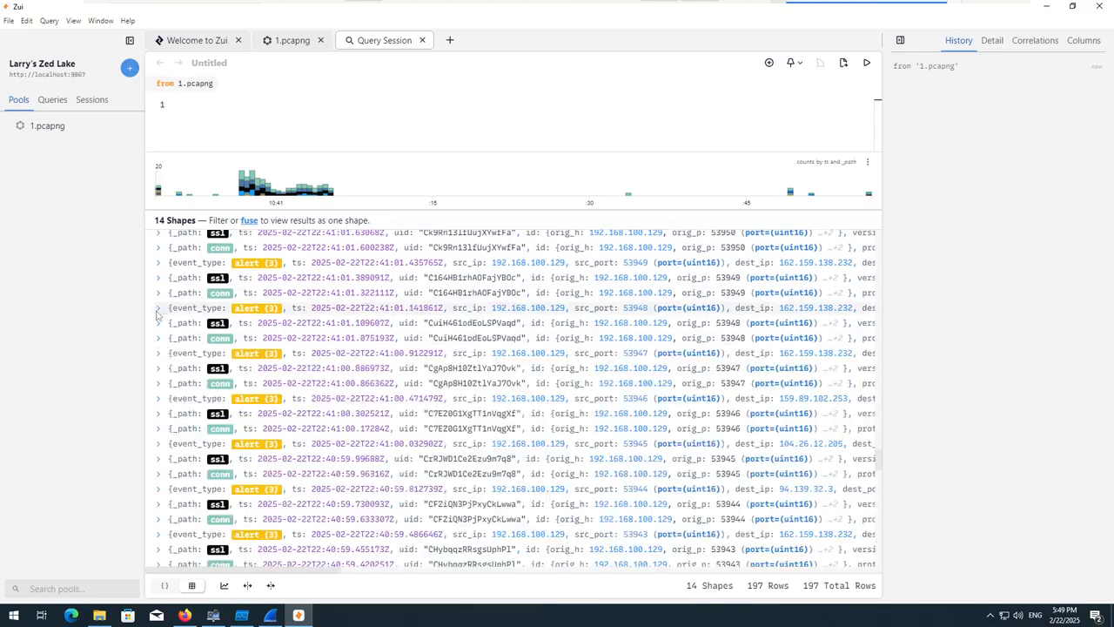
Find the alert with source port 53928 further down the records and inspect its details before collapsing it.
{"action": "scroll", "coordinate": [445, 436], "scroll_direction": "down", "scroll_amount": 5}
{"action": "scroll", "coordinate": [383, 452], "scroll_direction": "down", "scroll_amount": 3}
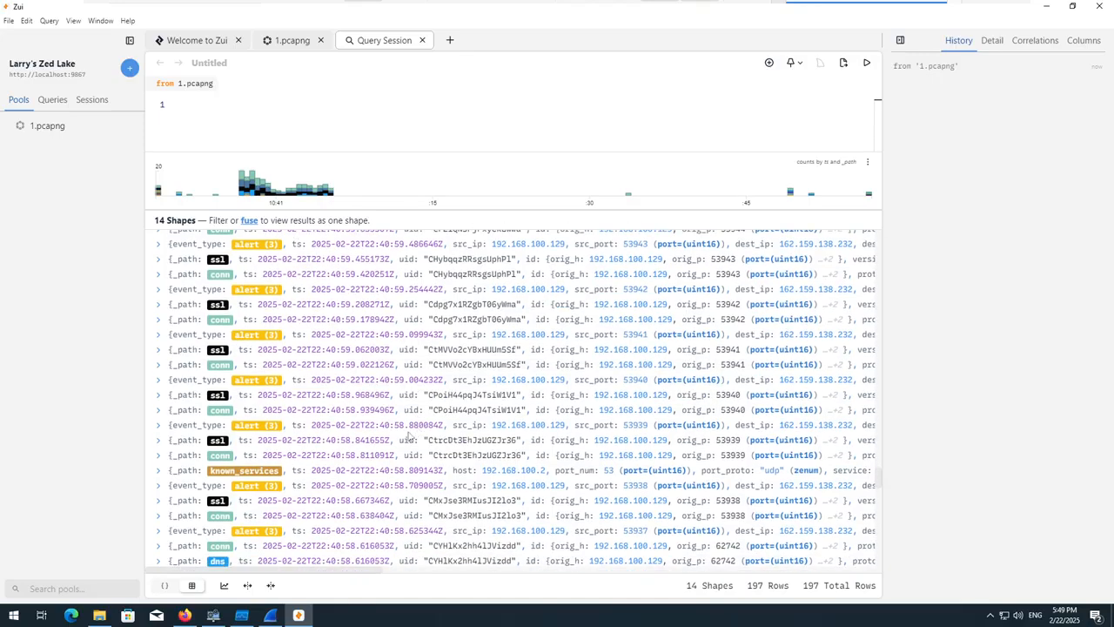
{"action": "scroll", "coordinate": [318, 470], "scroll_direction": "down", "scroll_amount": 15}
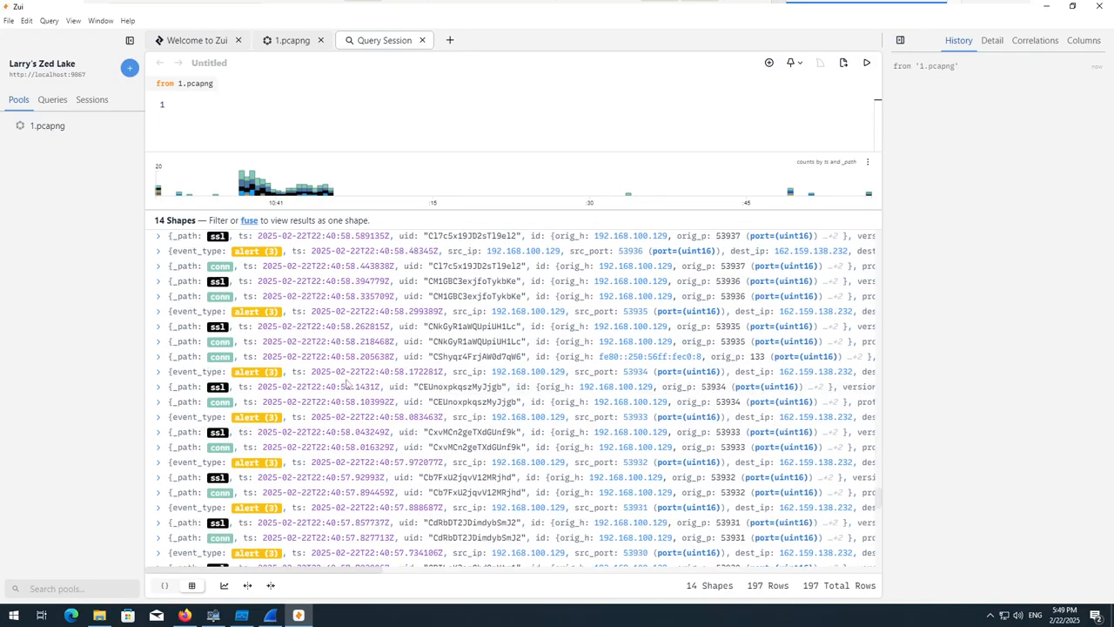
{"action": "left_click", "coordinate": [161, 465]}
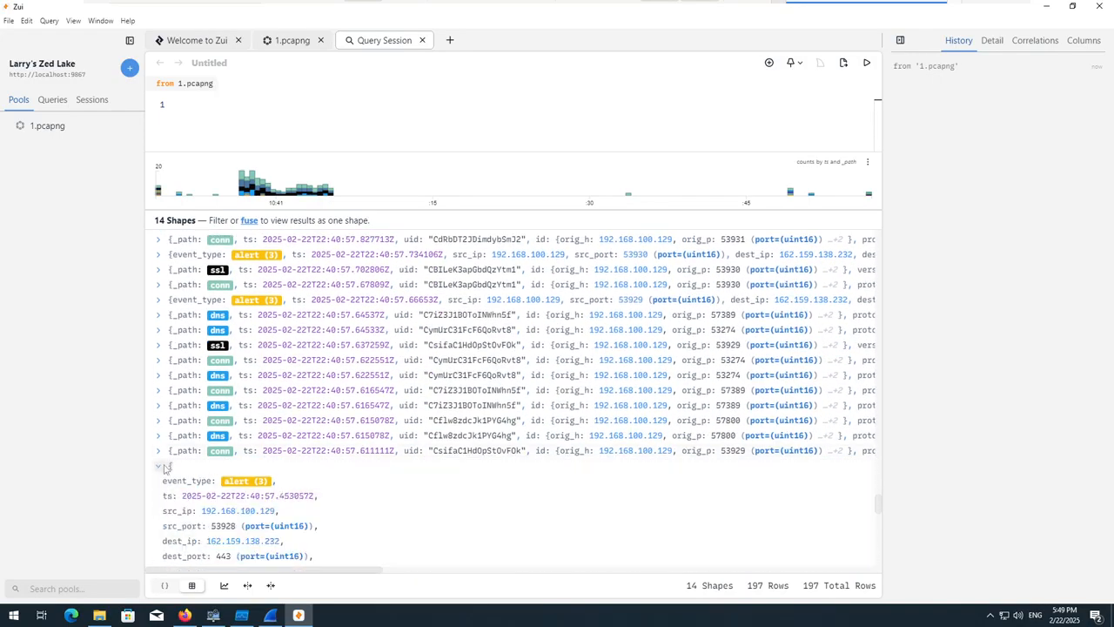
{"action": "scroll", "coordinate": [155, 427], "scroll_direction": "down", "scroll_amount": 3}
{"action": "left_click", "coordinate": [158, 349]}
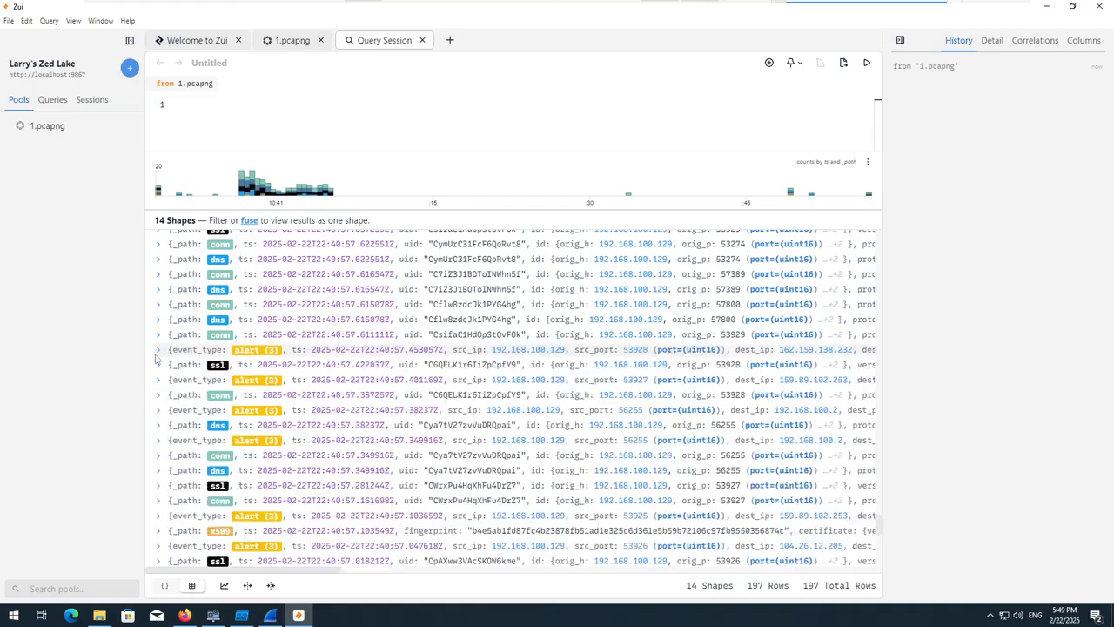
Expand the severity 2 alert from source port 63875 timestamped 22:40:56.666526Z to examine its signature and category.
{"action": "scroll", "coordinate": [312, 424], "scroll_direction": "down", "scroll_amount": 5}
{"action": "scroll", "coordinate": [312, 424], "scroll_direction": "up", "scroll_amount": 4}
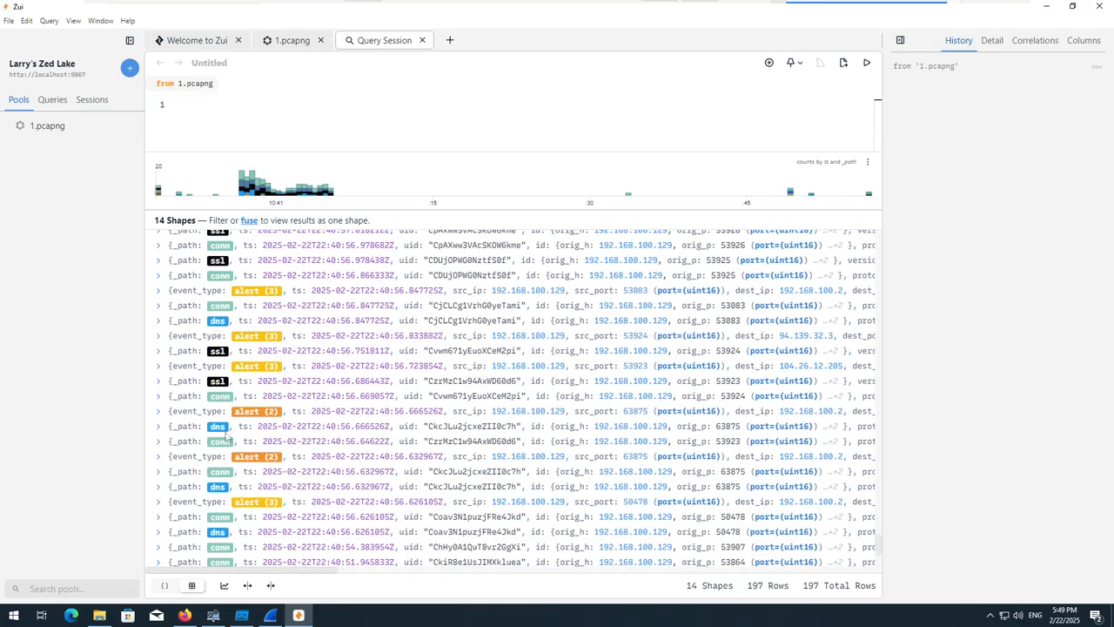
{"action": "left_click", "coordinate": [158, 412]}
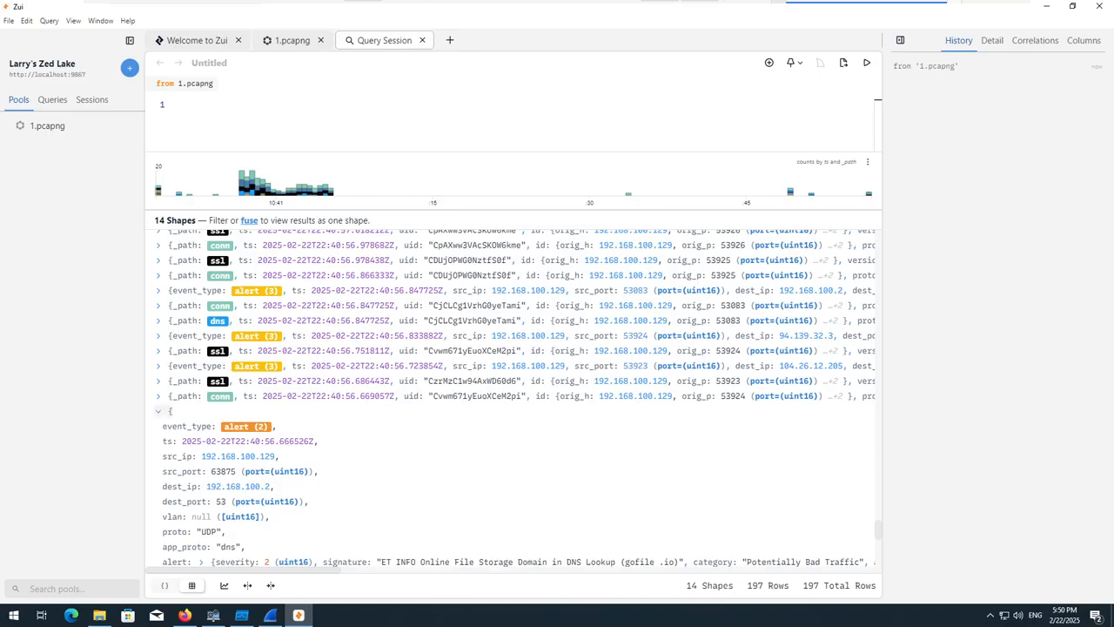
{"action": "scroll", "coordinate": [171, 453], "scroll_direction": "down", "scroll_amount": 5}
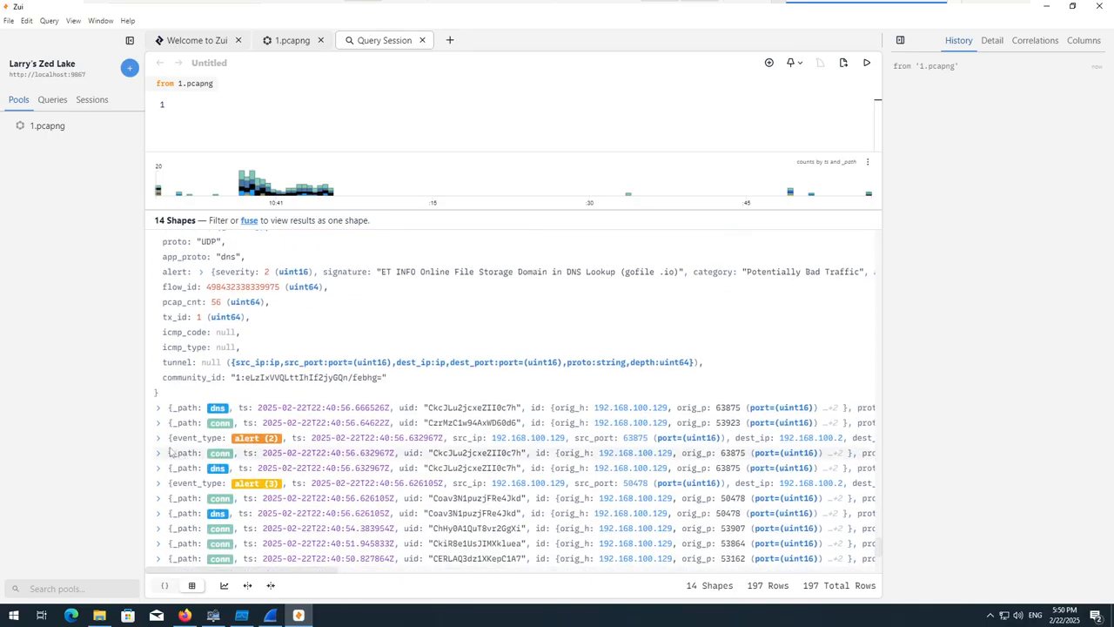
Expand the other severity 2 alert from source port 63875, timestamped 22:40:56.632967Z, and examine its signature and surrounding records.
{"action": "left_click", "coordinate": [158, 437]}
{"action": "scroll", "coordinate": [171, 442], "scroll_direction": "up", "scroll_amount": 3}
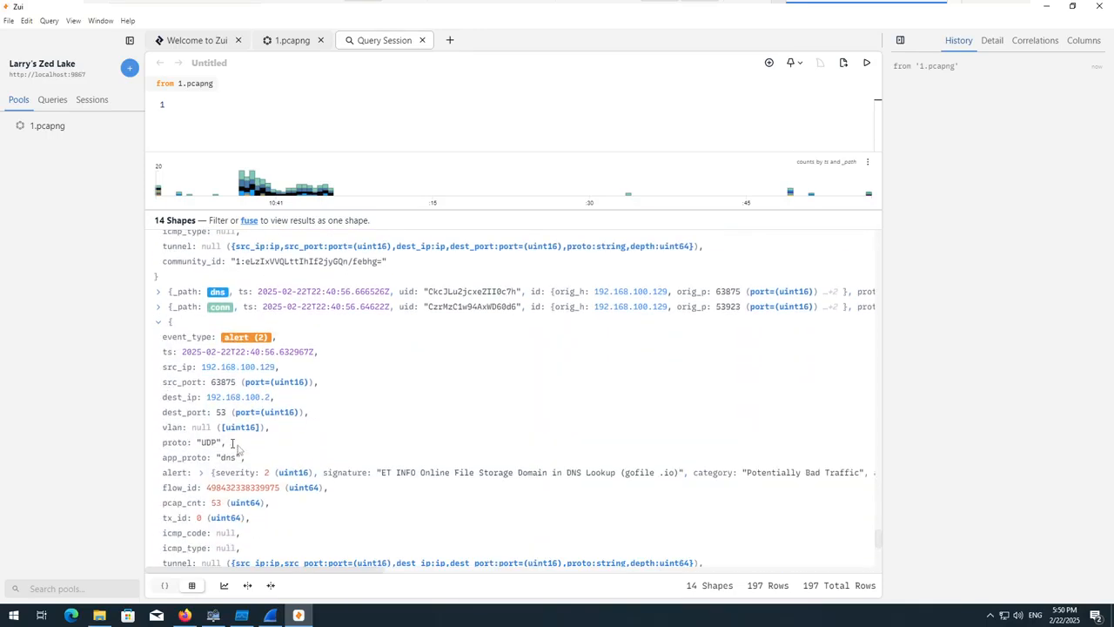
{"action": "scroll", "coordinate": [404, 452], "scroll_direction": "down", "scroll_amount": 5}
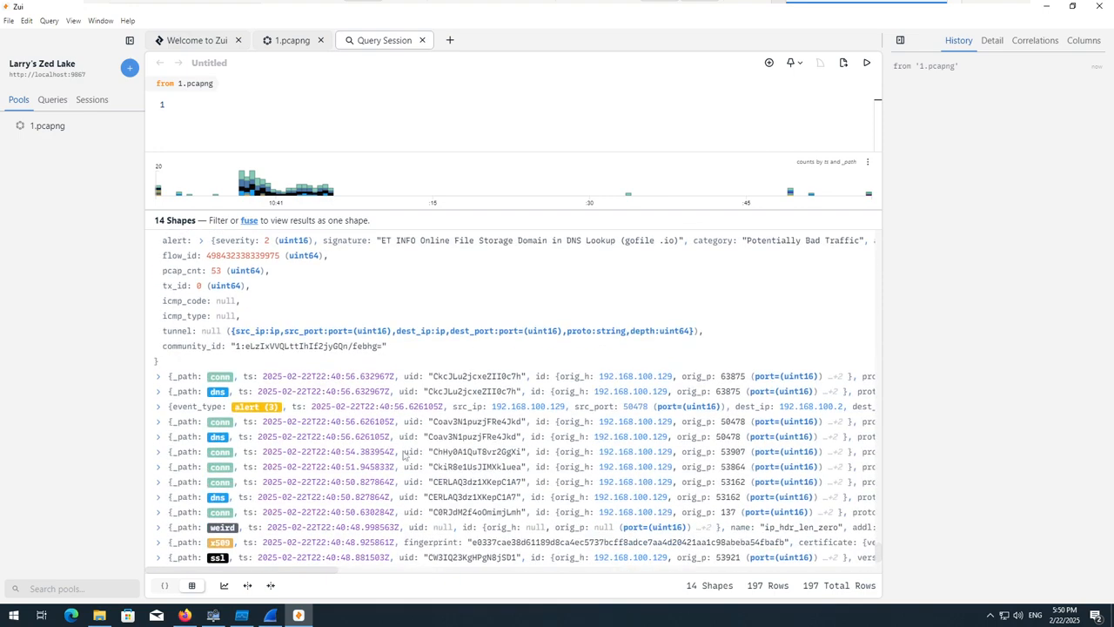
{"action": "scroll", "coordinate": [280, 441], "scroll_direction": "up", "scroll_amount": 2}
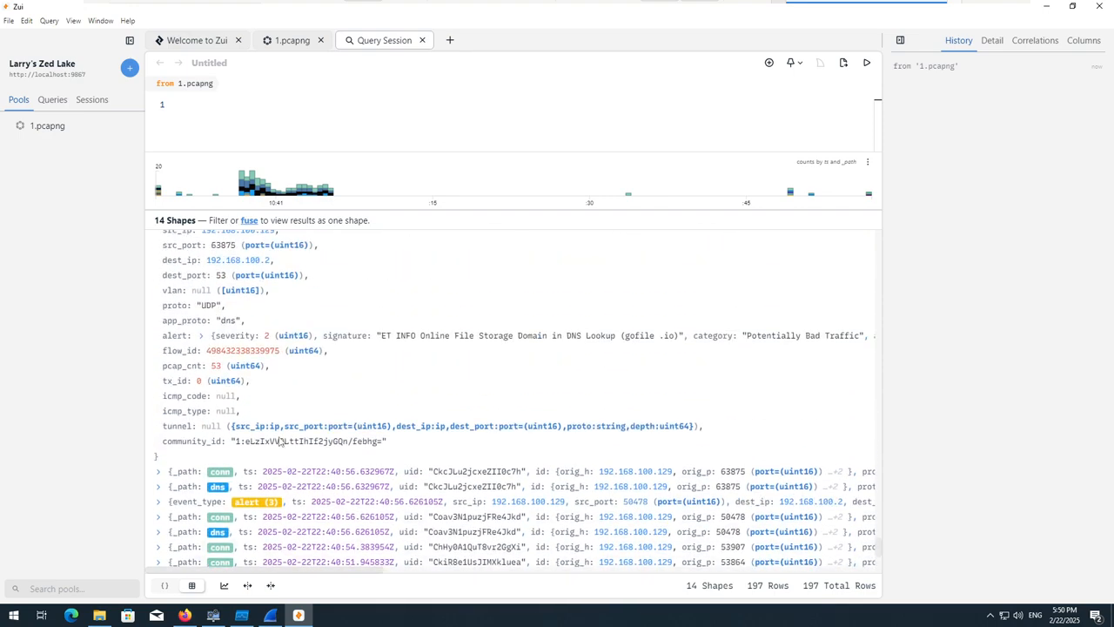
{"action": "scroll", "coordinate": [280, 441], "scroll_direction": "up", "scroll_amount": 9}
{"action": "scroll", "coordinate": [291, 443], "scroll_direction": "down", "scroll_amount": 8}
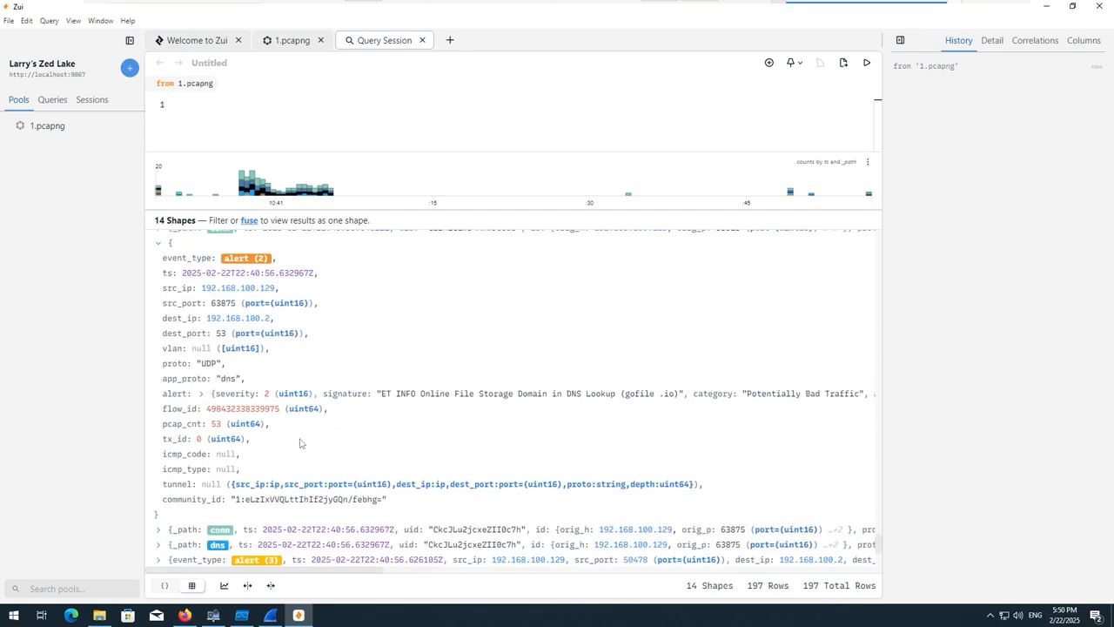
{"action": "scroll", "coordinate": [300, 443], "scroll_direction": "down", "scroll_amount": 5}
Minimize Zui and briefly check the Process Monitor, Wireshark and remaining monitoring windows, leaving the desktop clear.
{"action": "left_click", "coordinate": [1046, 6]}
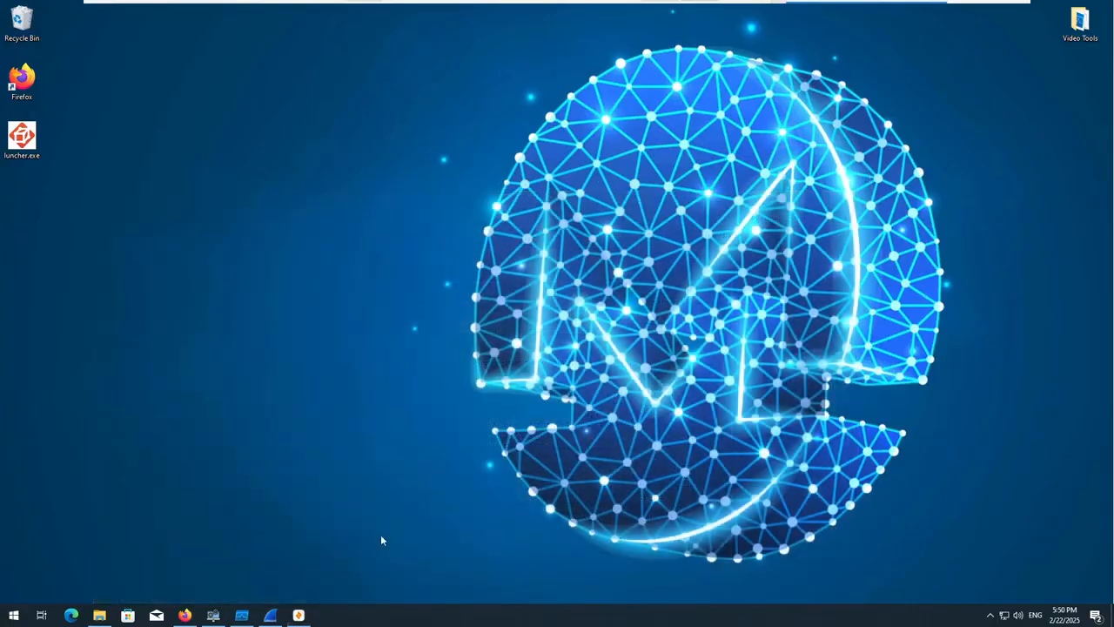
{"action": "left_click", "coordinate": [242, 615]}
{"action": "left_click", "coordinate": [270, 615]}
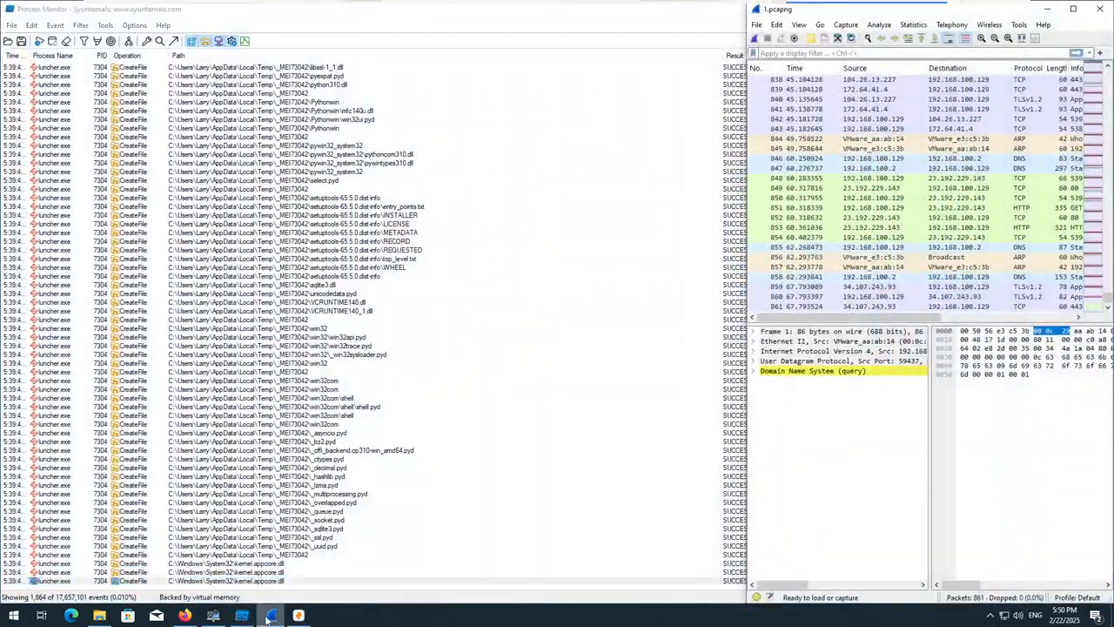
{"action": "left_click", "coordinate": [267, 619]}
{"action": "left_click", "coordinate": [244, 618]}
{"action": "left_click", "coordinate": [243, 618]}
{"action": "left_click", "coordinate": [244, 618]}
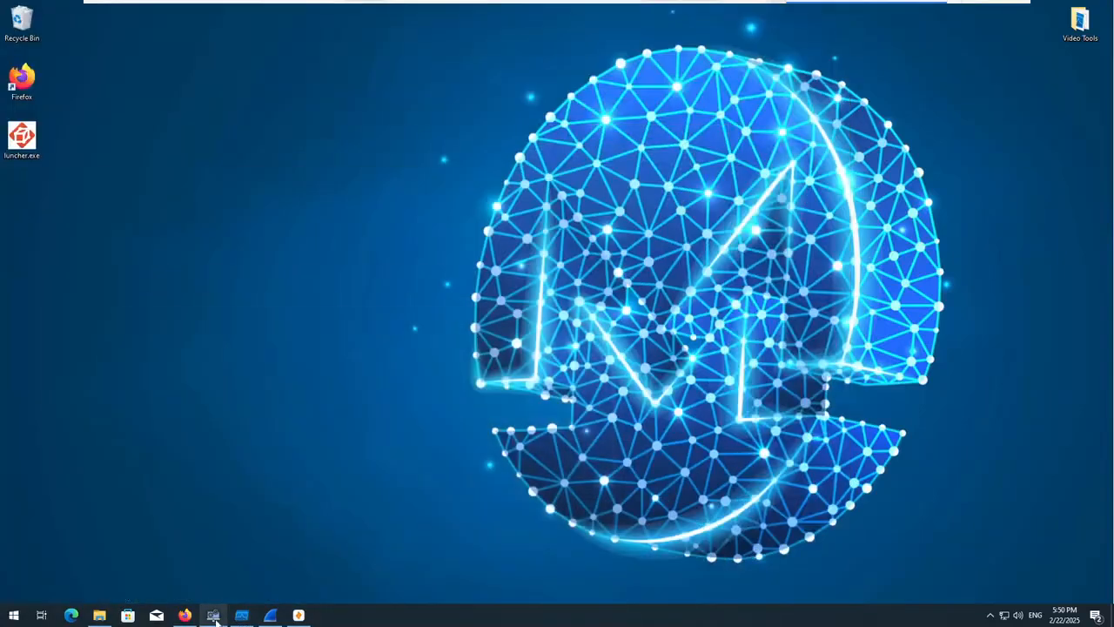
{"action": "left_click", "coordinate": [213, 616]}
{"action": "left_click", "coordinate": [1047, 11]}
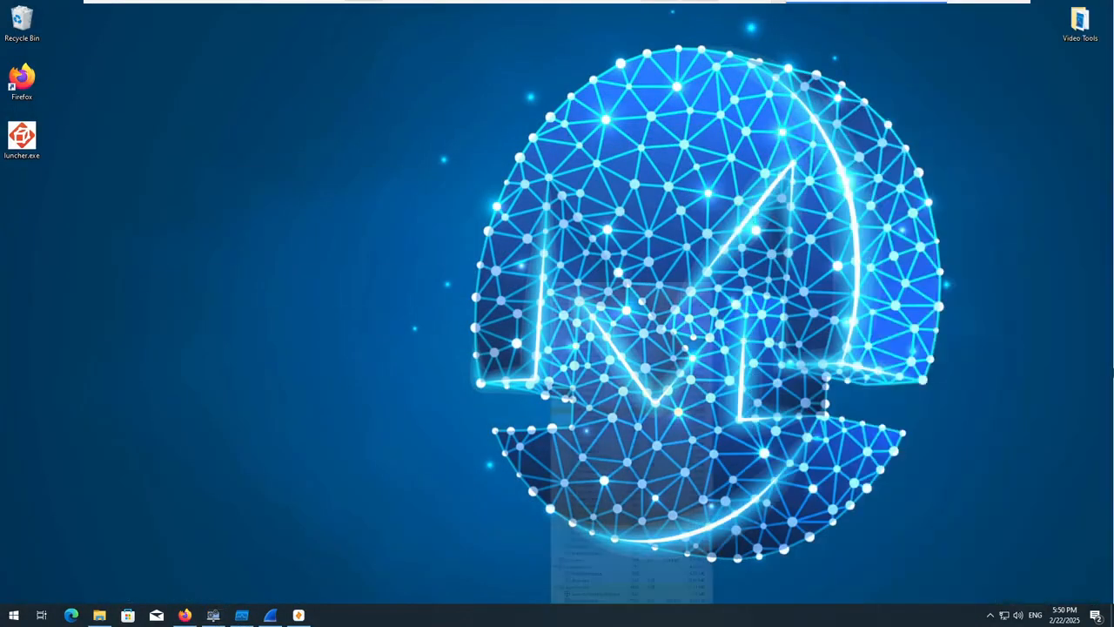
Switch to Firefox and show the vendor detections in the luncher.exe file report.
{"action": "left_click", "coordinate": [187, 616]}
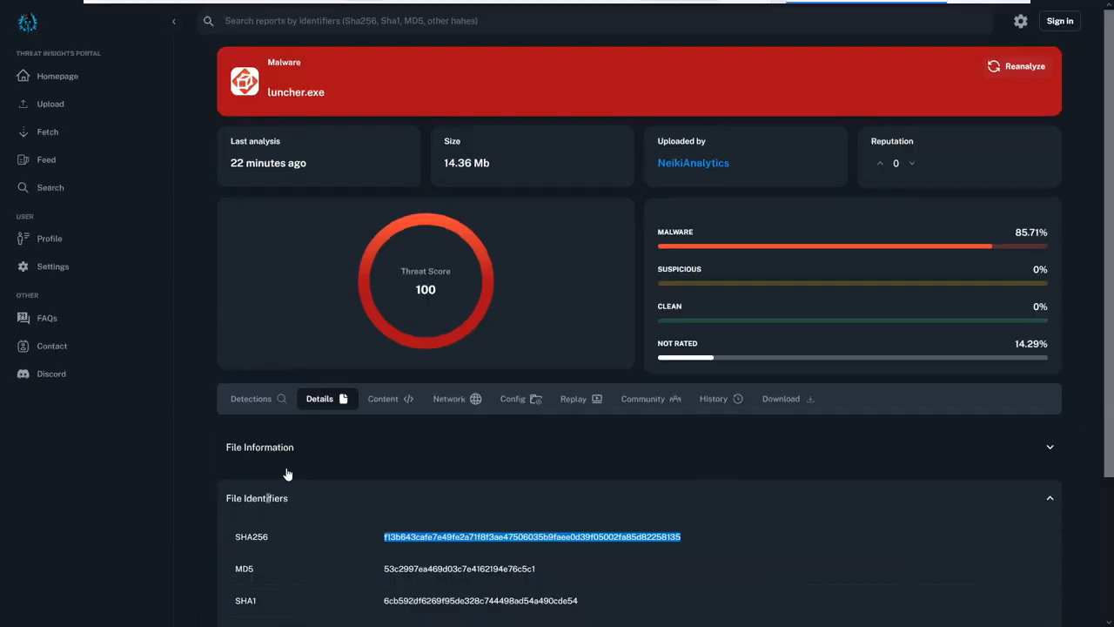
{"action": "scroll", "coordinate": [369, 419], "scroll_direction": "down", "scroll_amount": 2}
{"action": "left_click", "coordinate": [261, 221]}
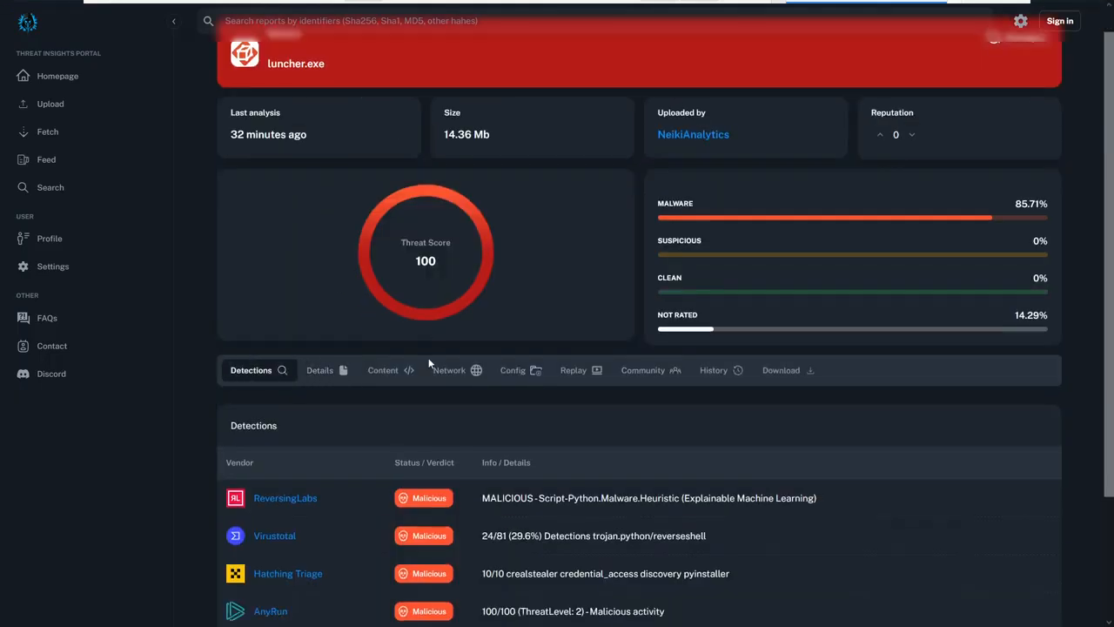
Open the Virustotal detection link in a new tab and switch to that report.
{"action": "right_click", "coordinate": [291, 389]}
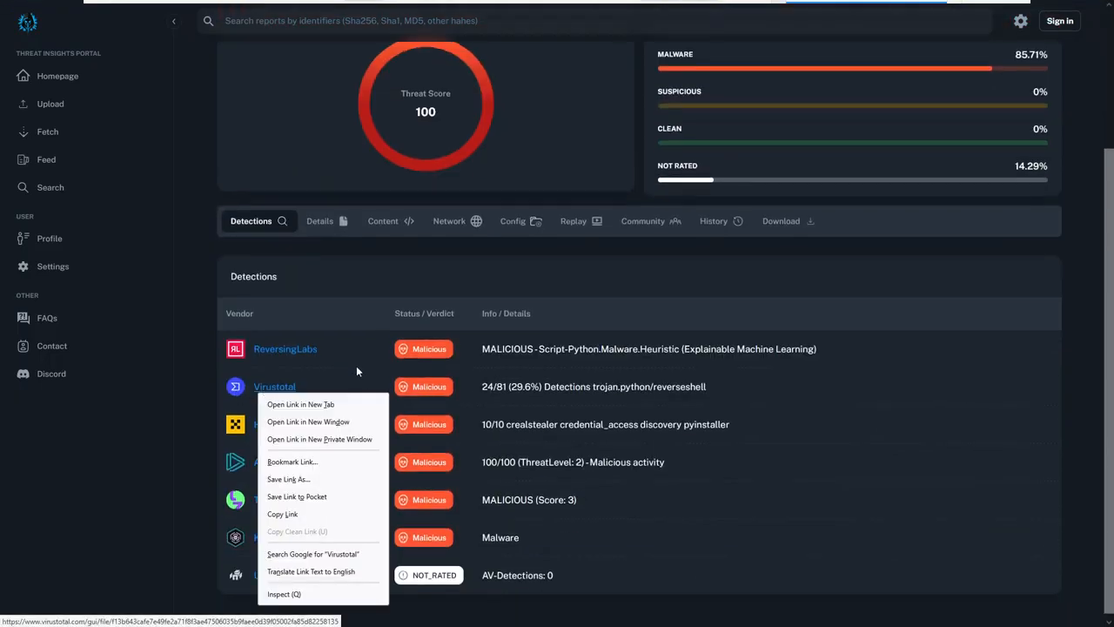
{"action": "left_click", "coordinate": [350, 399]}
{"action": "mouse_move", "coordinate": [546, 4]}
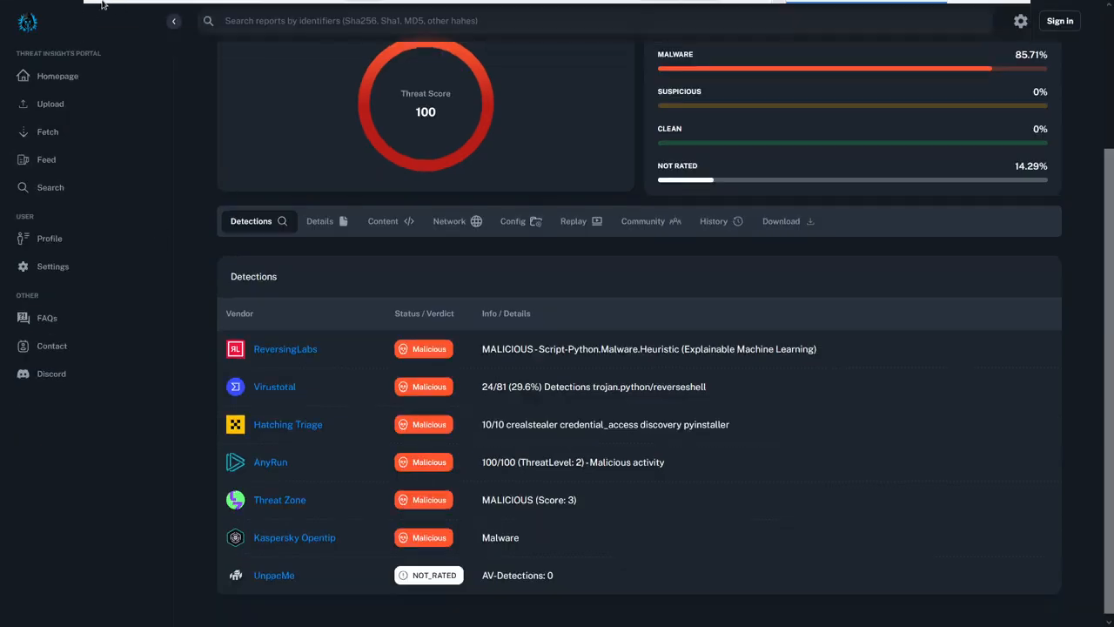
{"action": "mouse_move", "coordinate": [102, 4]}
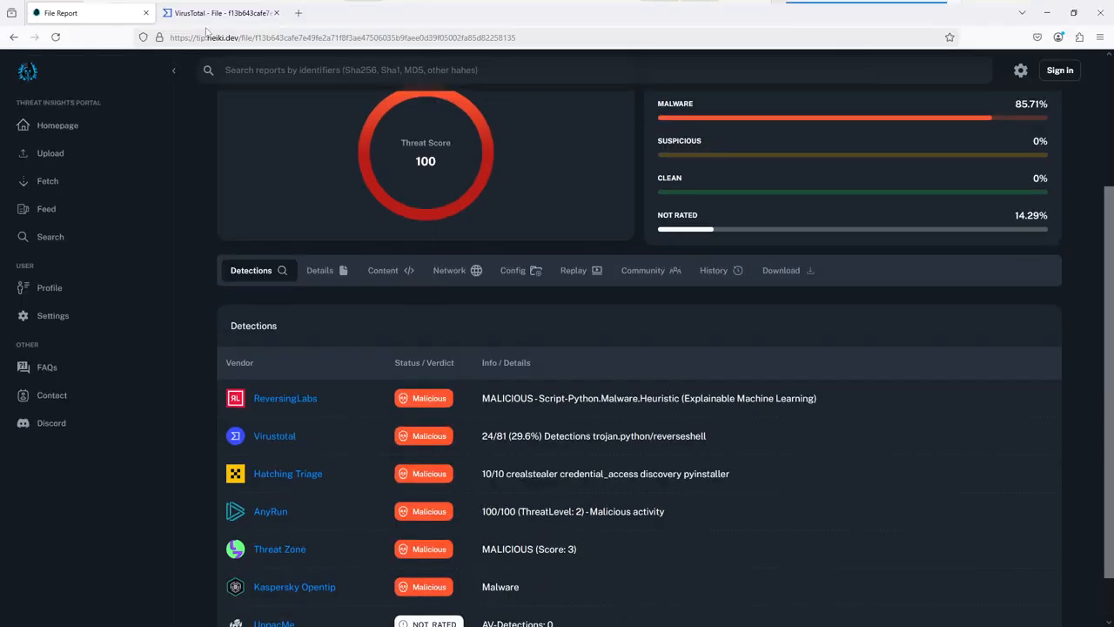
{"action": "left_click", "coordinate": [222, 14]}
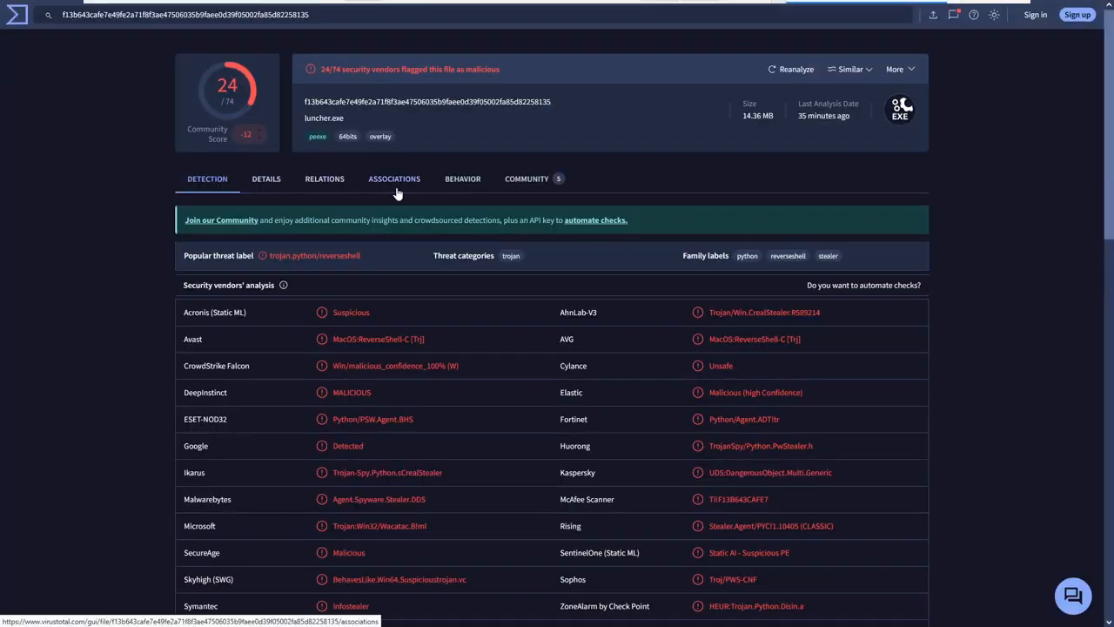
Review the associations, relations and community sections of luncher.exe's VirusTotal report, then minimize the browser.
{"action": "left_click", "coordinate": [399, 190]}
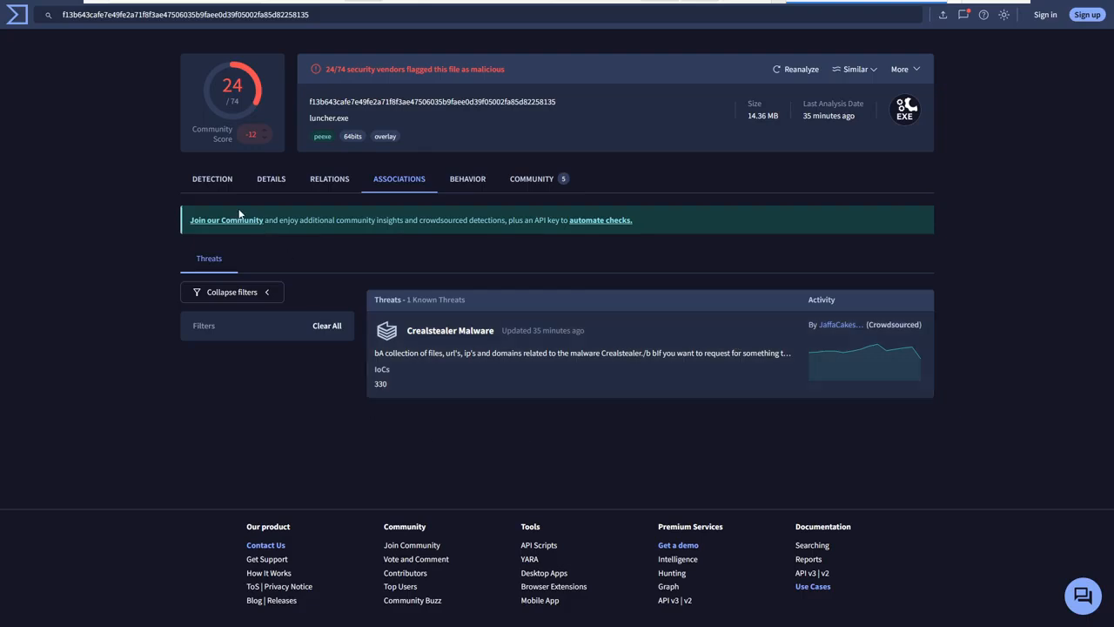
{"action": "left_click", "coordinate": [345, 174]}
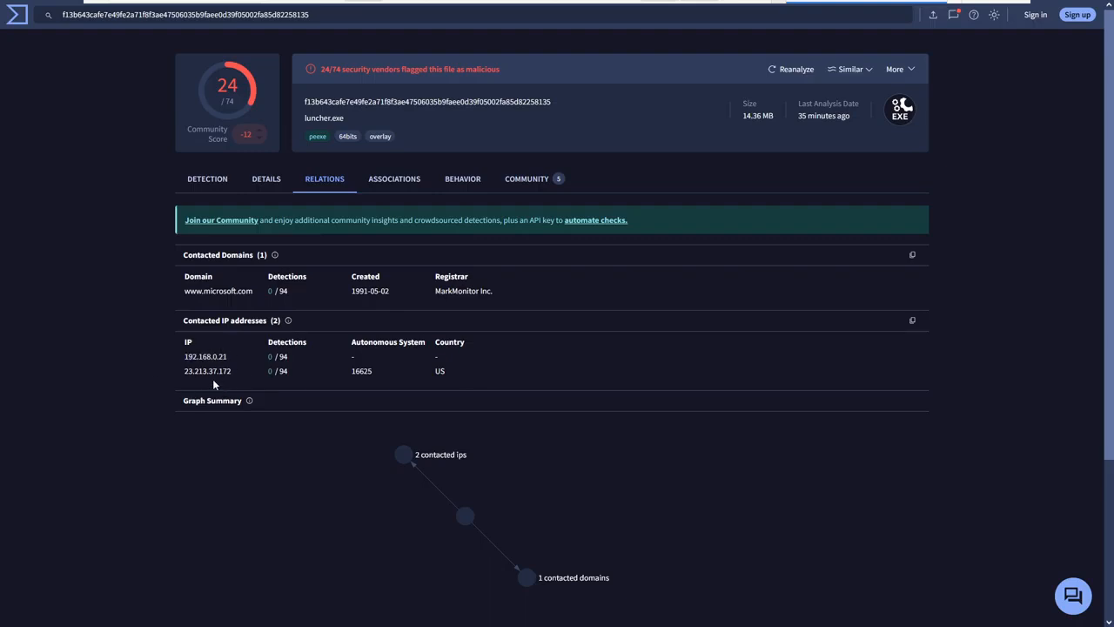
{"action": "mouse_move", "coordinate": [238, 355]}
{"action": "left_mouse_down"}
{"action": "mouse_move", "coordinate": [179, 358]}
{"action": "mouse_move", "coordinate": [233, 371]}
{"action": "left_mouse_up"}
{"action": "scroll", "coordinate": [331, 372], "scroll_direction": "down", "scroll_amount": 1}
{"action": "scroll", "coordinate": [331, 370], "scroll_direction": "down", "scroll_amount": 2}
{"action": "scroll", "coordinate": [344, 361], "scroll_direction": "up", "scroll_amount": 2}
{"action": "left_click", "coordinate": [505, 192]}
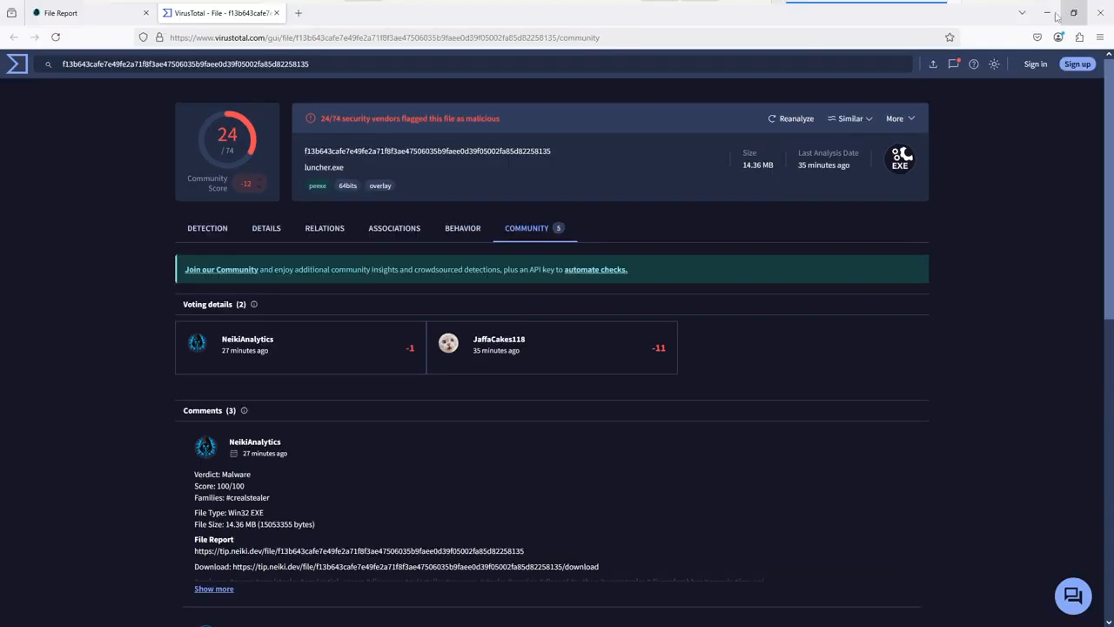
{"action": "left_click", "coordinate": [1049, 16]}
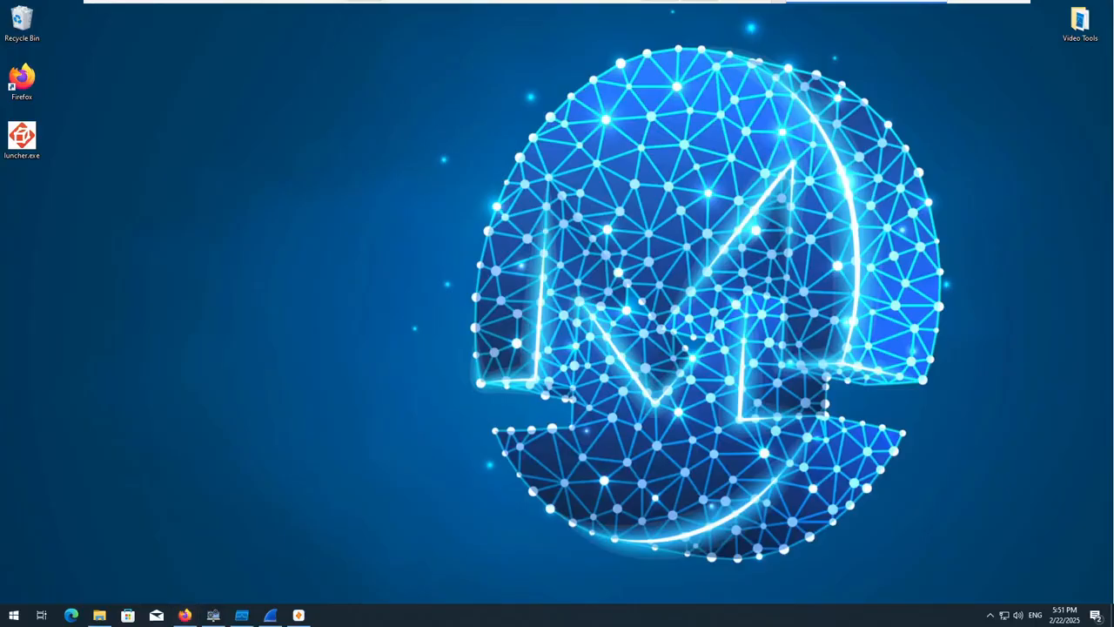
Close the Zui and Wireshark windows.
{"action": "left_click", "coordinate": [299, 616]}
{"action": "left_click", "coordinate": [1099, 7]}
{"action": "left_click", "coordinate": [272, 616]}
{"action": "left_click", "coordinate": [1097, 8]}
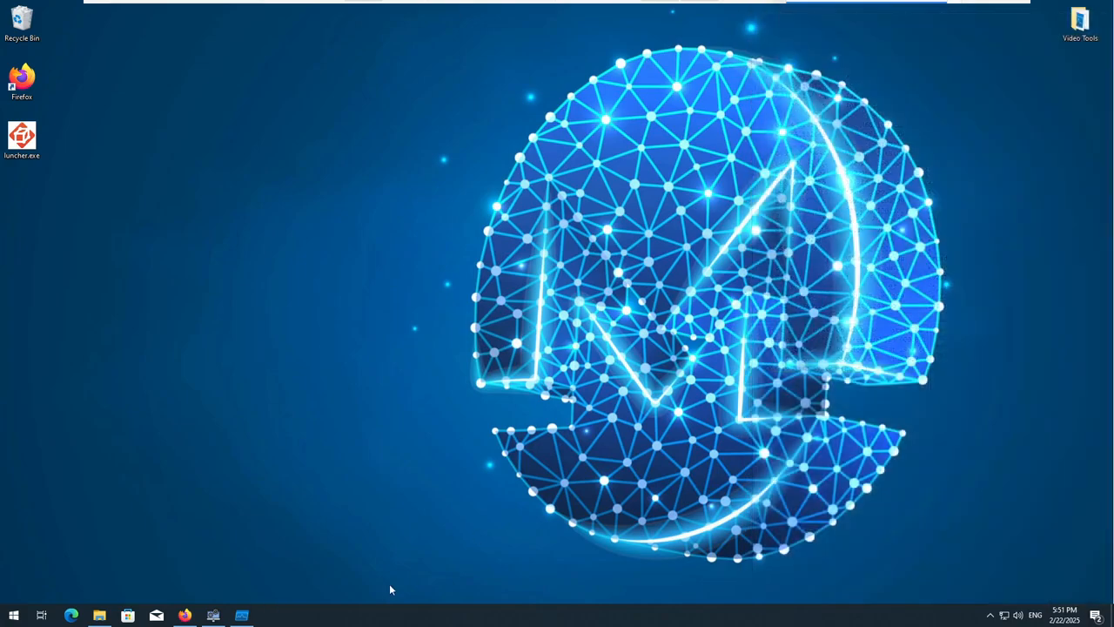
Close Process Monitor and the one remaining monitoring tool, leaving Firefox running.
{"action": "left_click", "coordinate": [242, 615]}
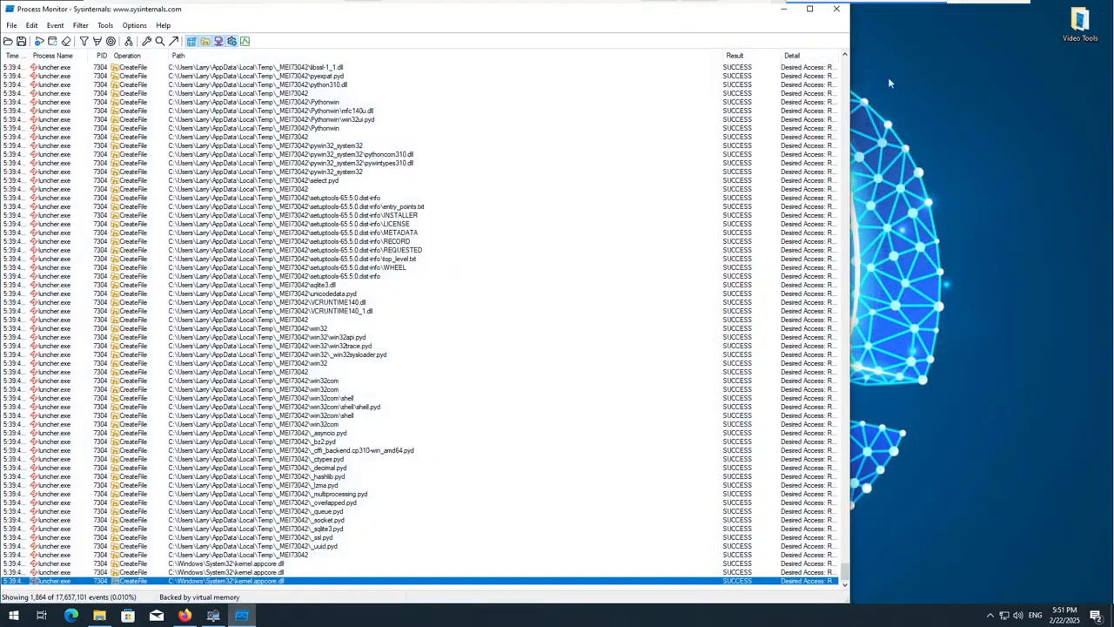
{"action": "left_click", "coordinate": [837, 10]}
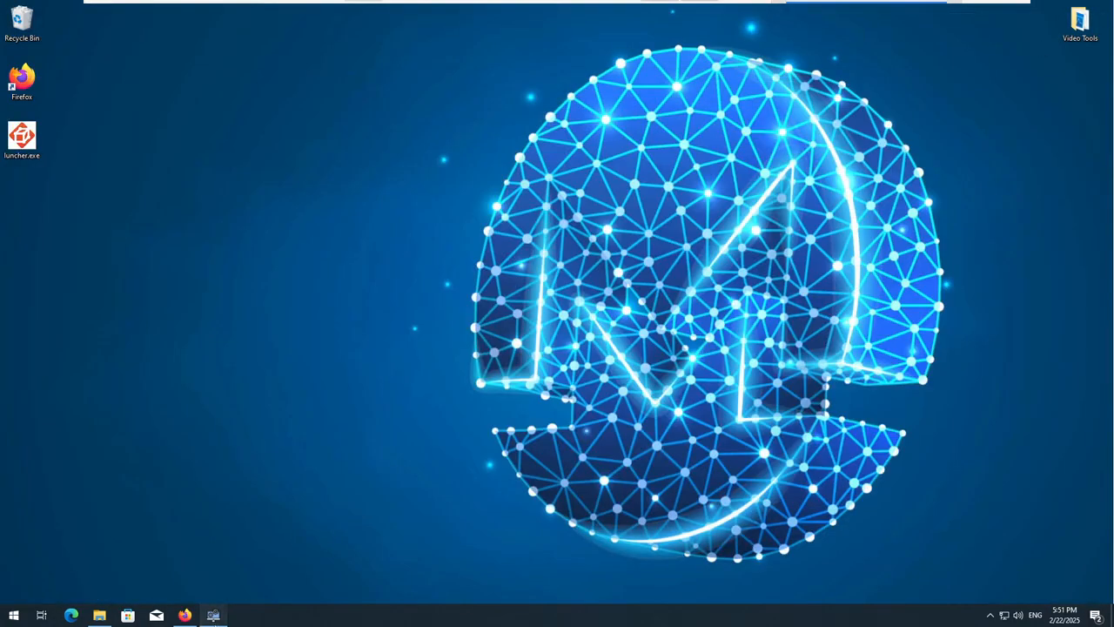
{"action": "left_click", "coordinate": [213, 615]}
{"action": "left_click", "coordinate": [1102, 10]}
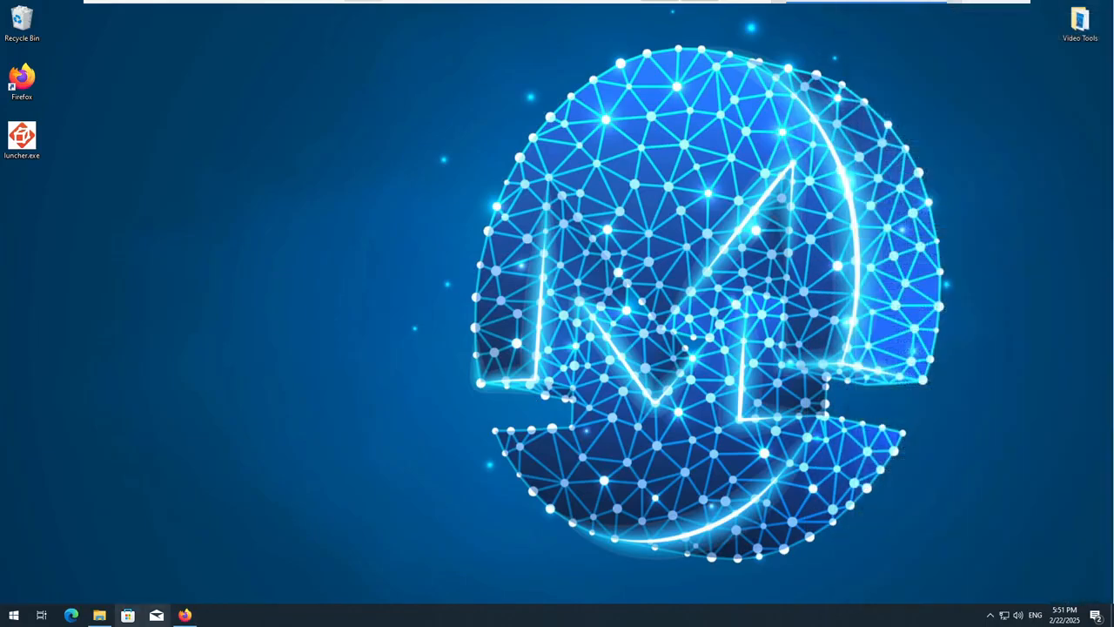
Close the remaining Firefox and File Explorer windows.
{"action": "left_click", "coordinate": [187, 616]}
{"action": "left_click", "coordinate": [1102, 11]}
{"action": "left_click", "coordinate": [100, 615]}
{"action": "left_click", "coordinate": [939, 197]}
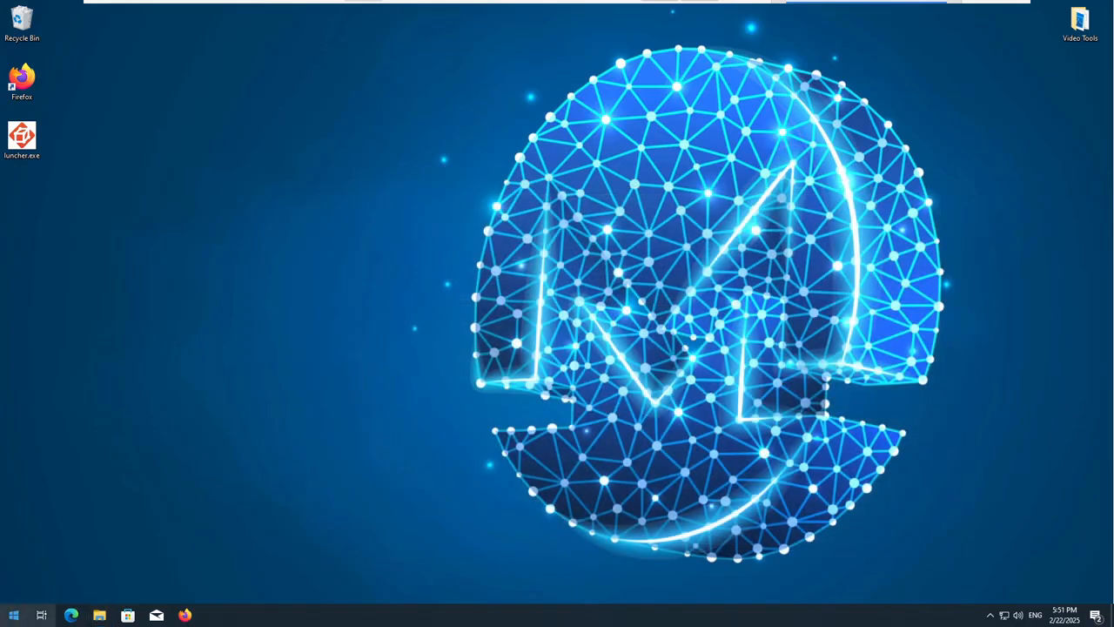
Restart Windows.
{"action": "right_click", "coordinate": [13, 615]}
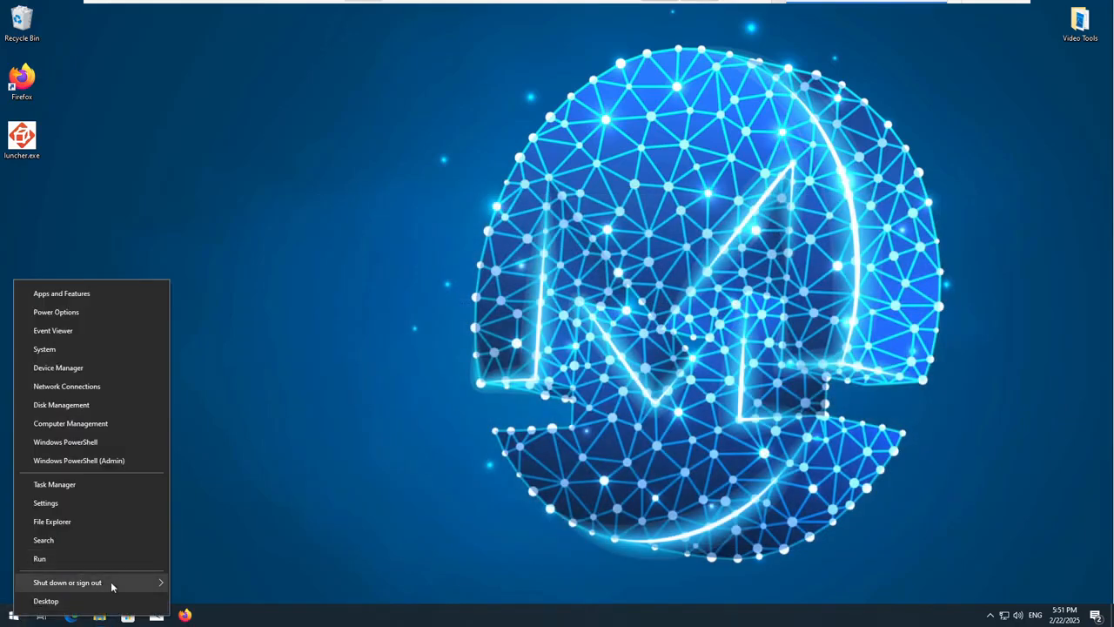
{"action": "mouse_move", "coordinate": [103, 583]}
{"action": "left_click", "coordinate": [208, 579]}
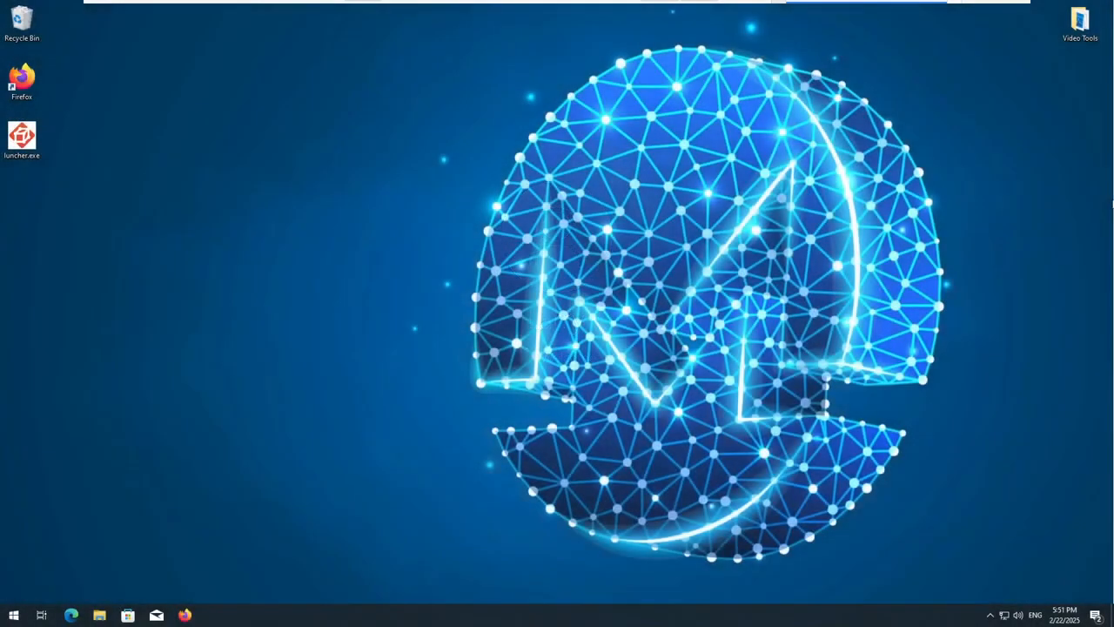
Launch System Informer from the Video Tools folder, minimize the folder window and maximize System Informer.
{"action": "double_click", "coordinate": [1079, 26]}
{"action": "double_click", "coordinate": [453, 300]}
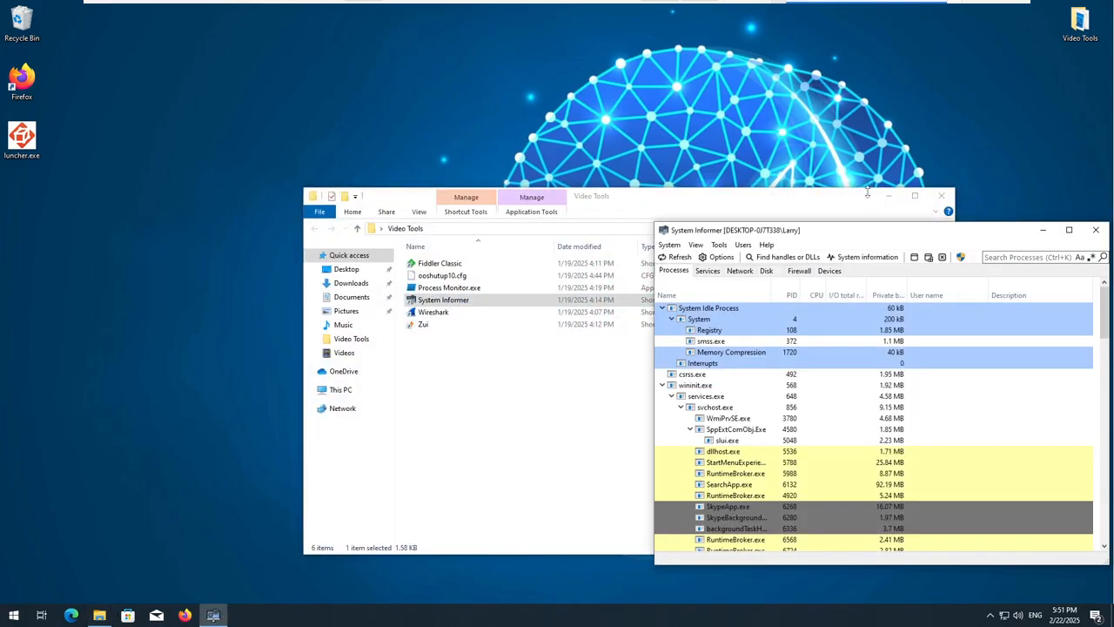
{"action": "left_click", "coordinate": [889, 196]}
{"action": "double_click", "coordinate": [871, 231]}
Examine the full System Informer process tree for suspicious processes running after startup, then minimize the window.
{"action": "scroll", "coordinate": [292, 230], "scroll_direction": "down", "scroll_amount": 5}
{"action": "scroll", "coordinate": [292, 230], "scroll_direction": "down", "scroll_amount": 10}
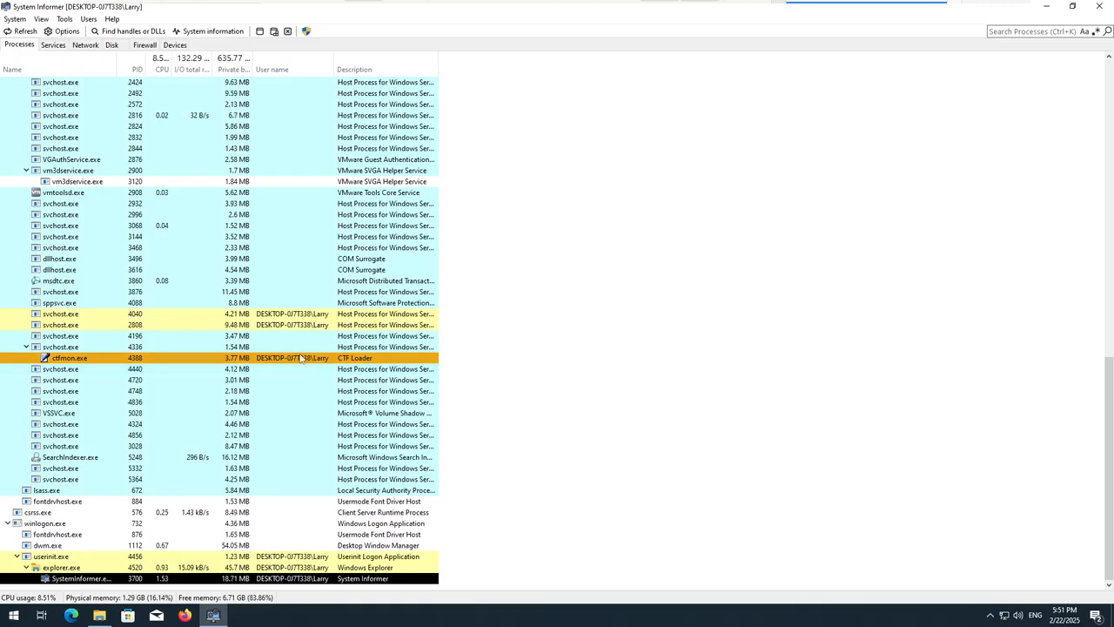
{"action": "scroll", "coordinate": [301, 365], "scroll_direction": "up", "scroll_amount": 12}
{"action": "scroll", "coordinate": [300, 357], "scroll_direction": "up", "scroll_amount": 8}
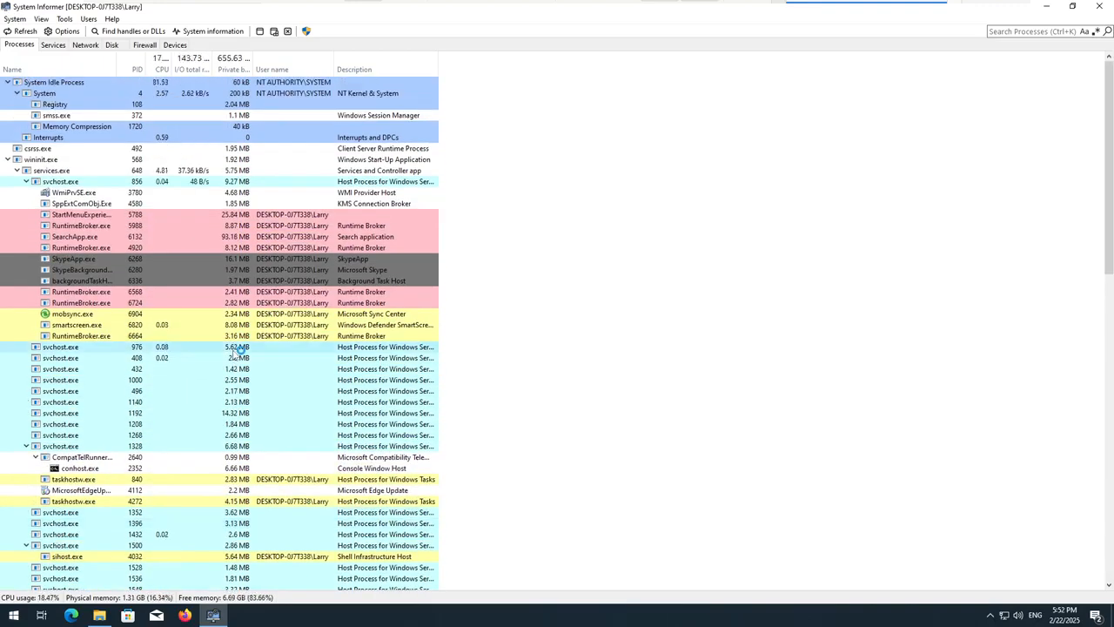
{"action": "scroll", "coordinate": [230, 357], "scroll_direction": "down", "scroll_amount": 7}
{"action": "scroll", "coordinate": [228, 357], "scroll_direction": "down", "scroll_amount": 15}
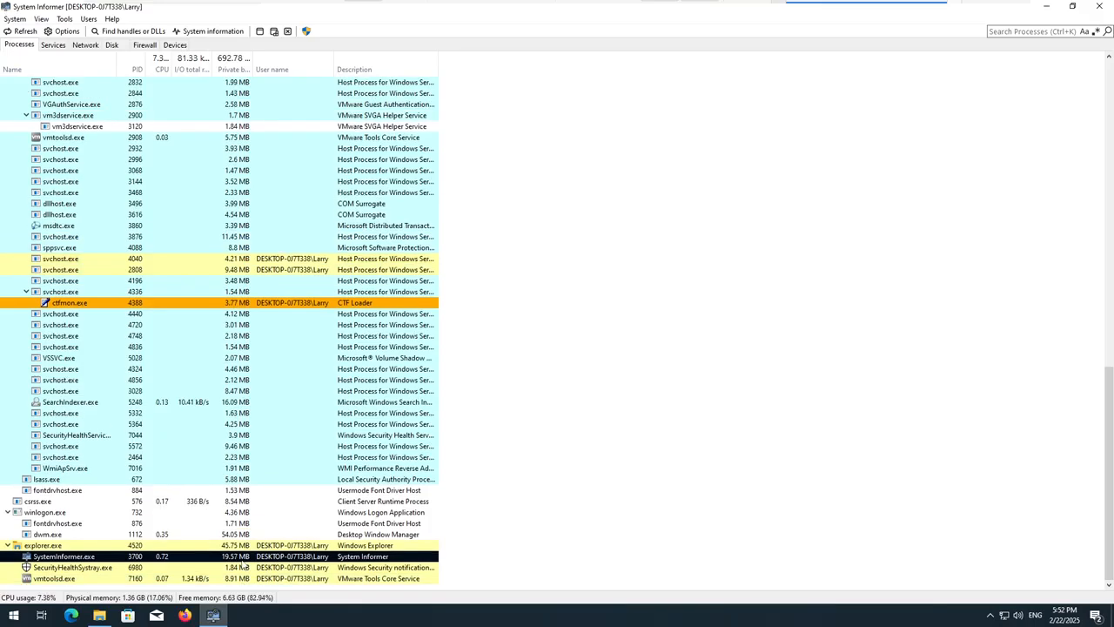
{"action": "left_click_drag", "start_coordinate": [1108, 462], "coordinate": [1092, 148]}
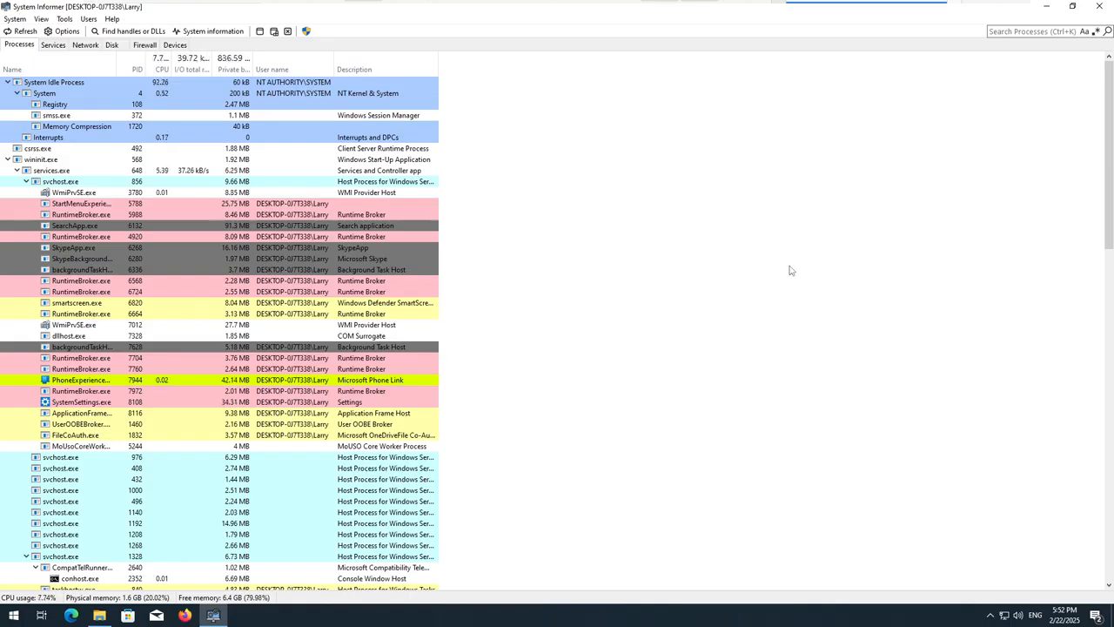
{"action": "left_click", "coordinate": [1047, 7]}
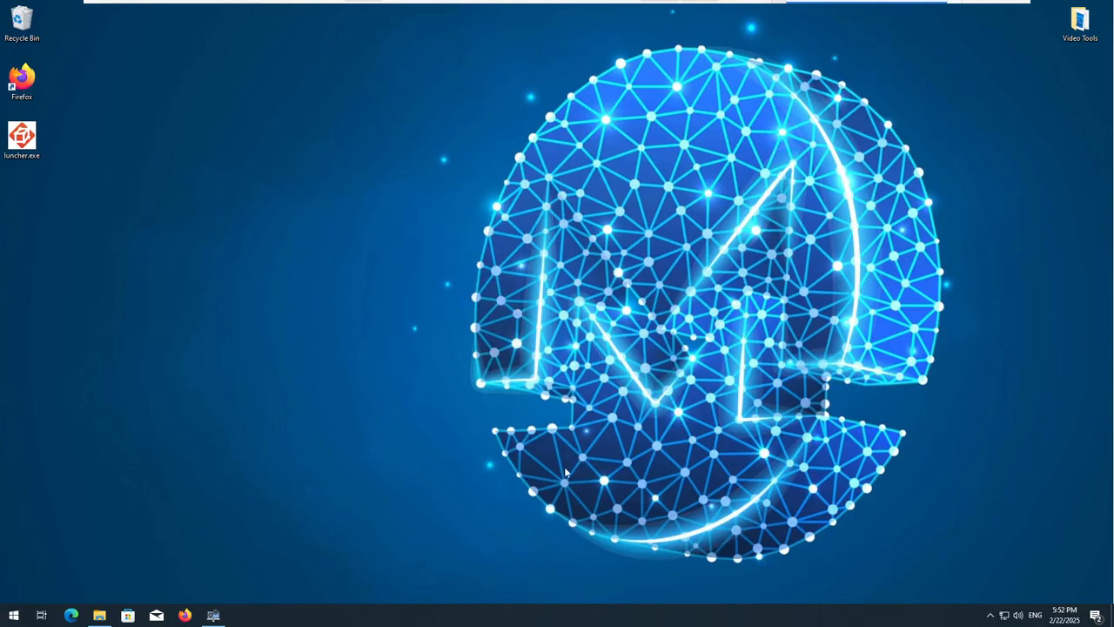